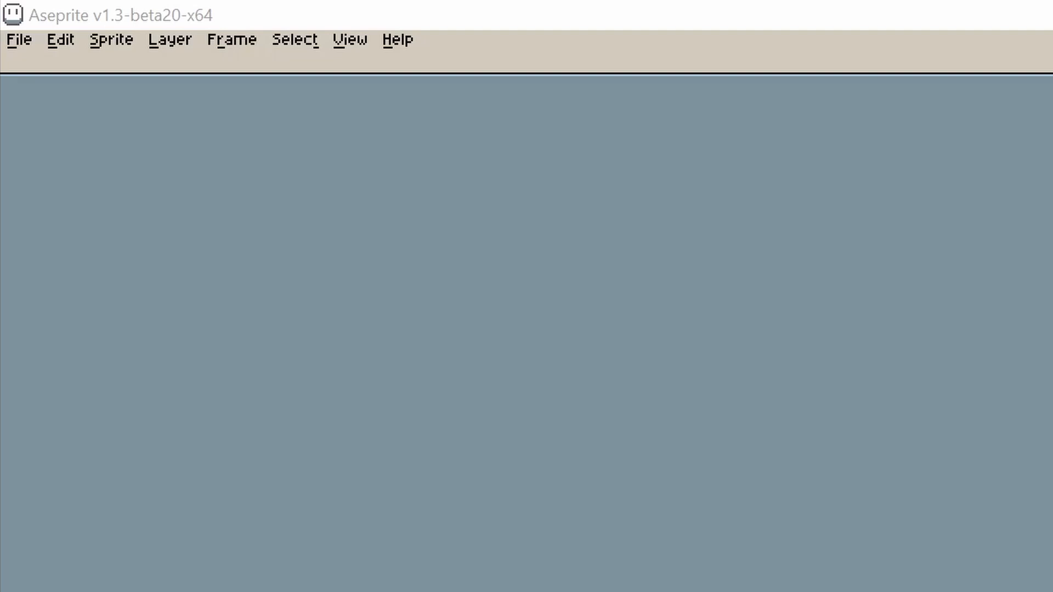
Step: Create a new 64×64 px RGBA sprite with a transparent background
{"action": "left_click", "coordinate": [281, 12]}
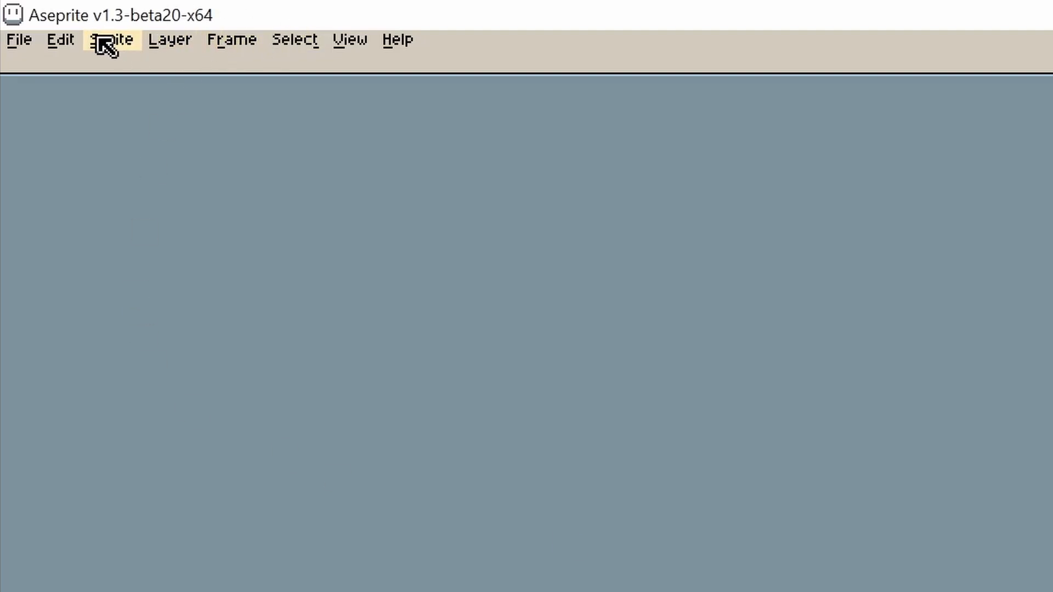
{"action": "left_click", "coordinate": [18, 47]}
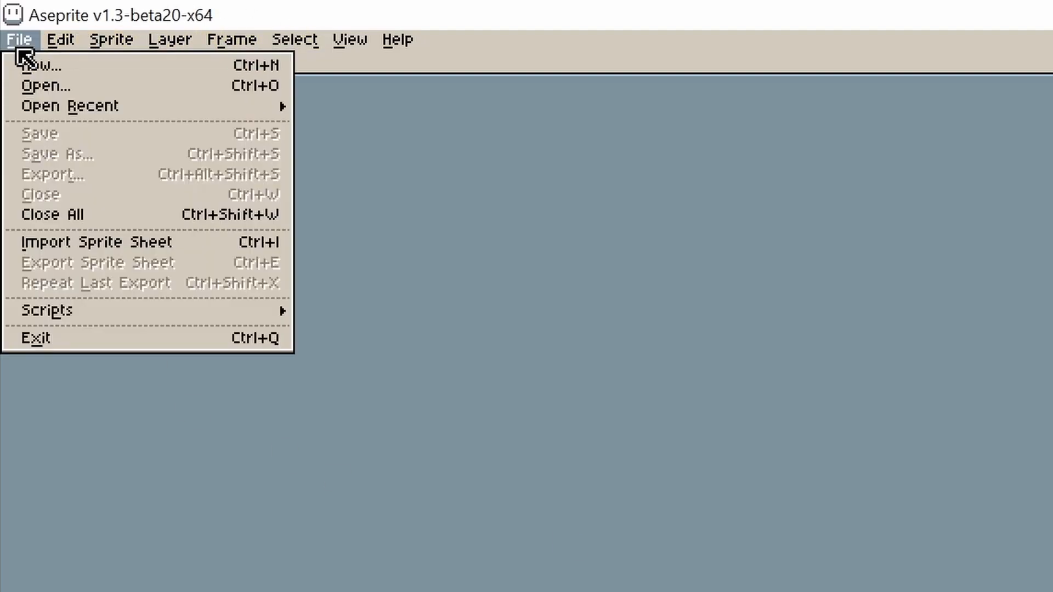
{"action": "left_click", "coordinate": [58, 66]}
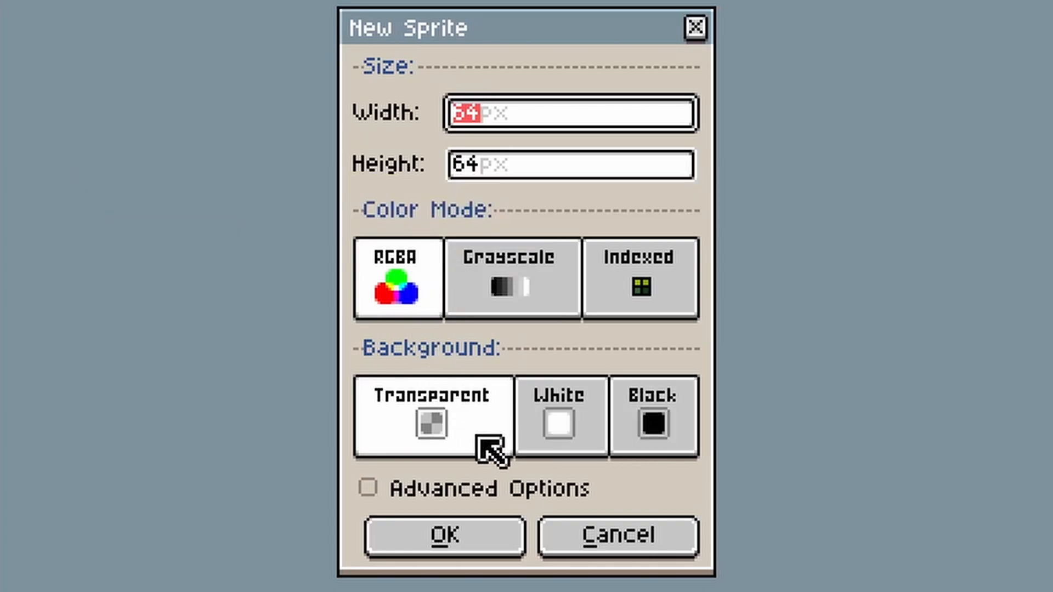
{"action": "left_click", "coordinate": [461, 543]}
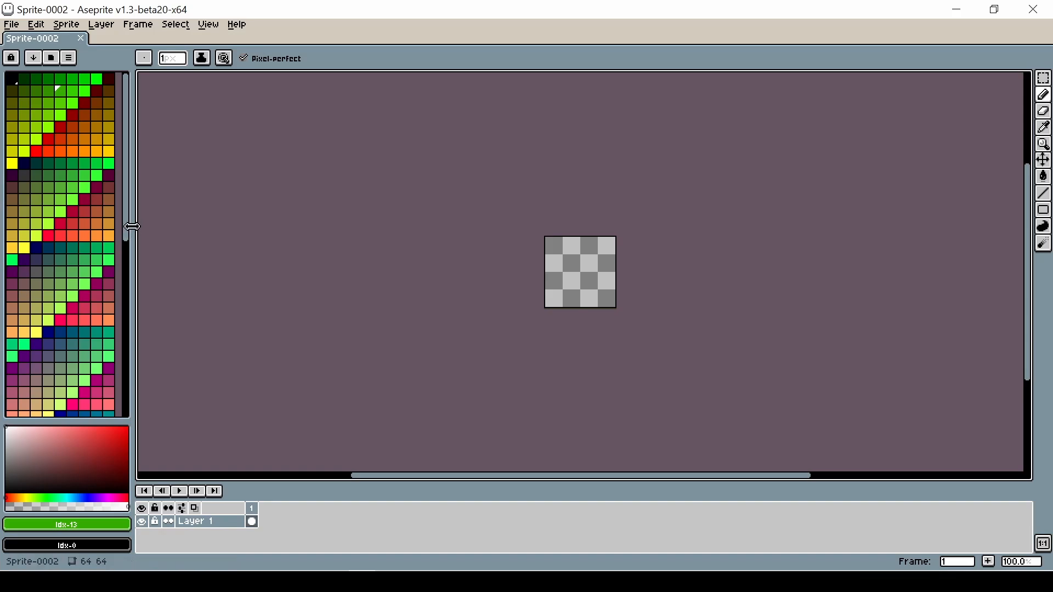
Step: Adjust the width of the color palette panel
{"action": "left_click_drag", "start_coordinate": [132, 227], "coordinate": [214, 235]}
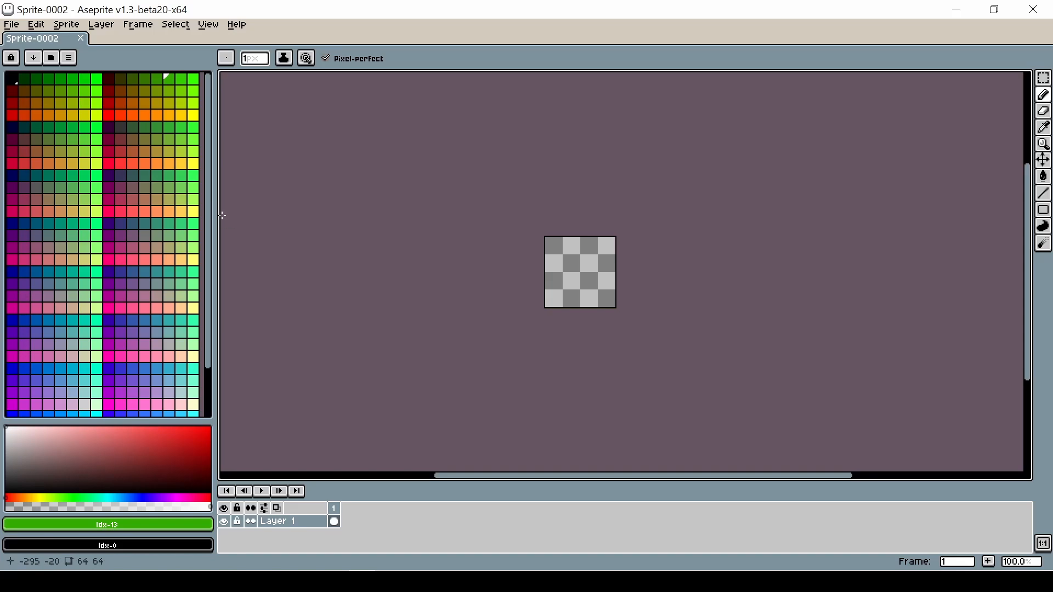
{"action": "left_click_drag", "start_coordinate": [215, 215], "coordinate": [120, 218]}
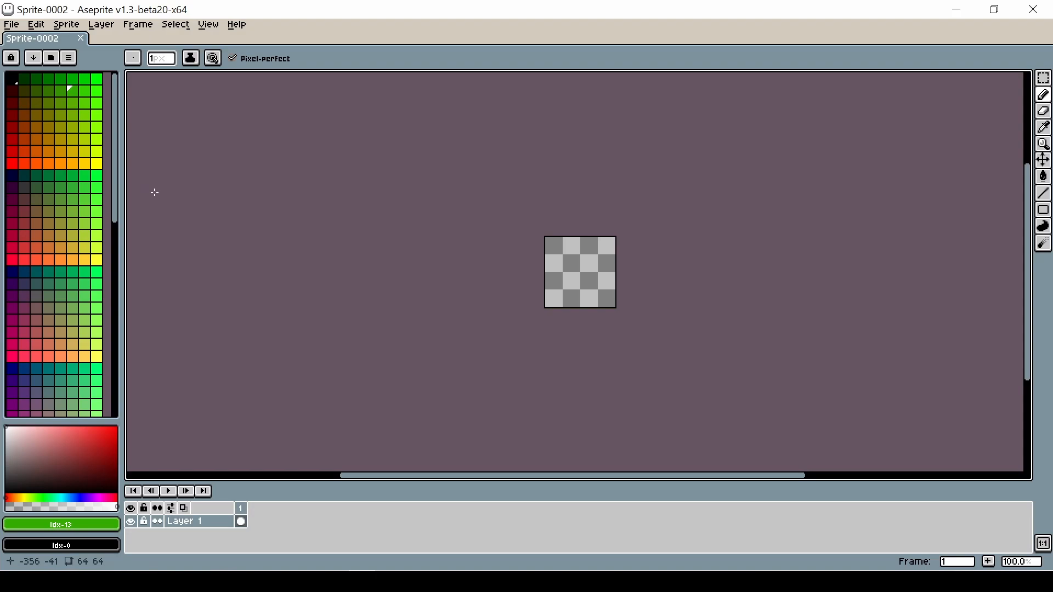
Step: Set the checkered background size to 8x8 in the editor preferences
{"action": "scroll", "coordinate": [571, 241], "scroll_direction": "up", "scroll_amount": 3}
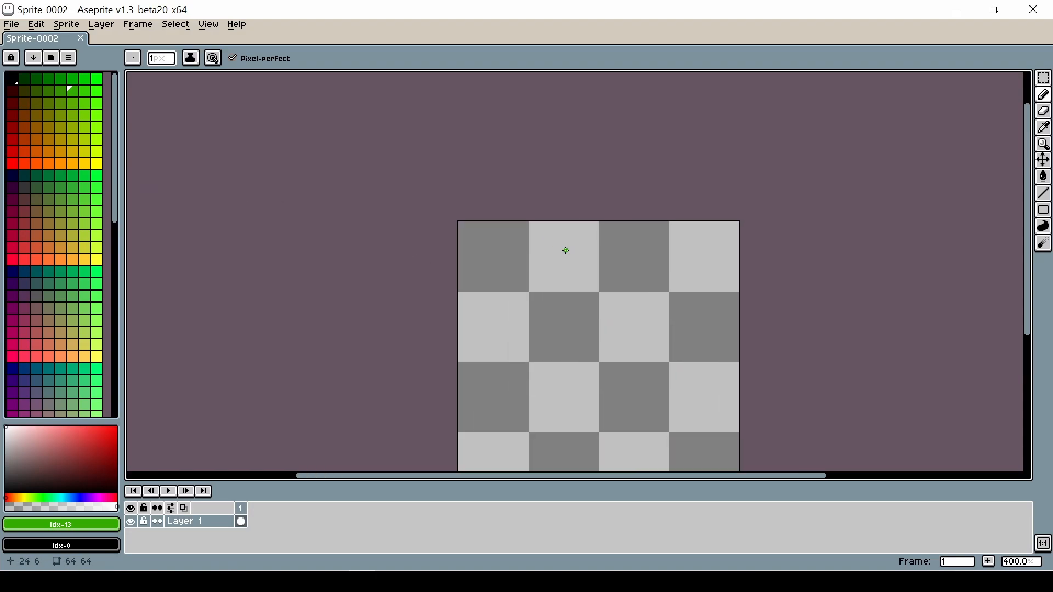
{"action": "scroll", "coordinate": [454, 227], "scroll_direction": "up", "scroll_amount": 1}
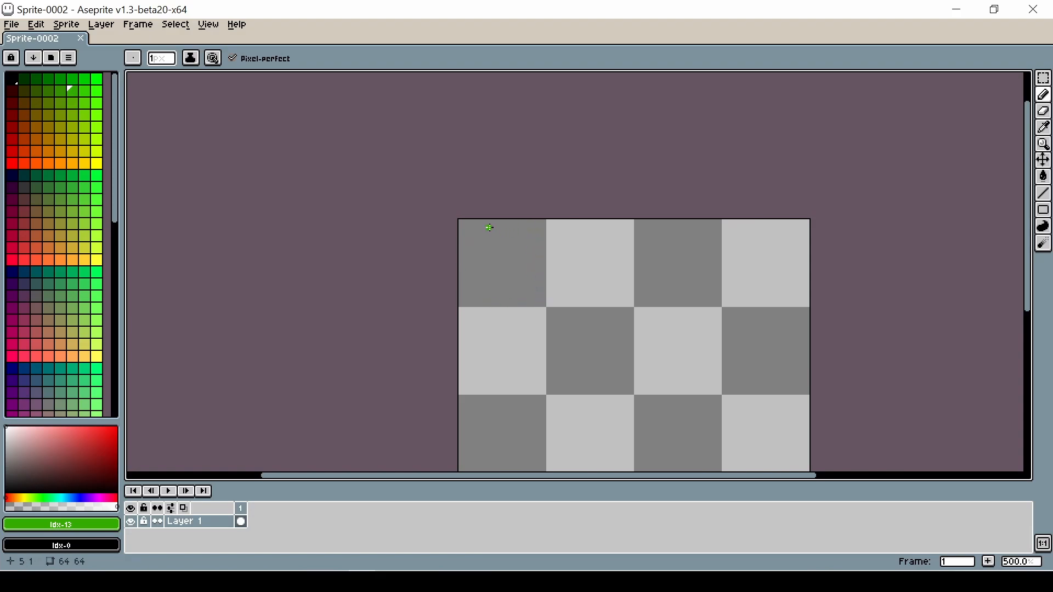
{"action": "left_click", "coordinate": [36, 24]}
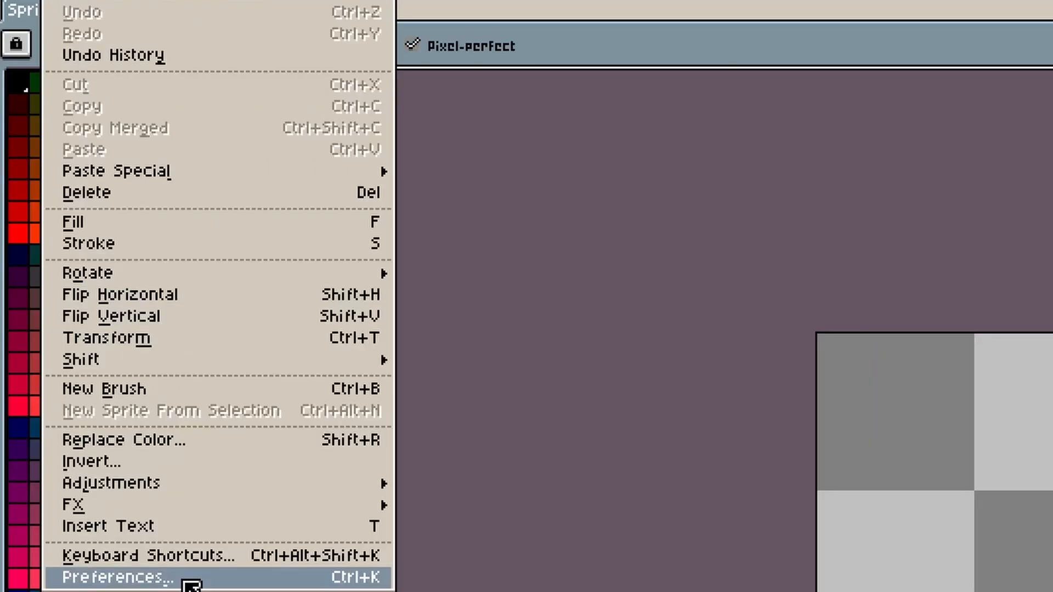
{"action": "left_click", "coordinate": [186, 582]}
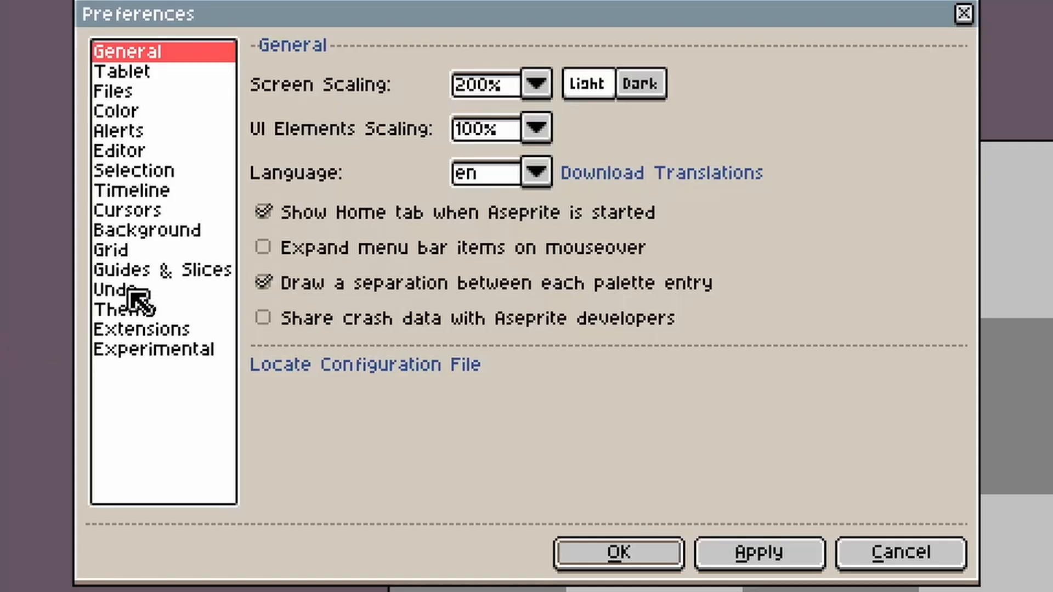
{"action": "left_click", "coordinate": [159, 230]}
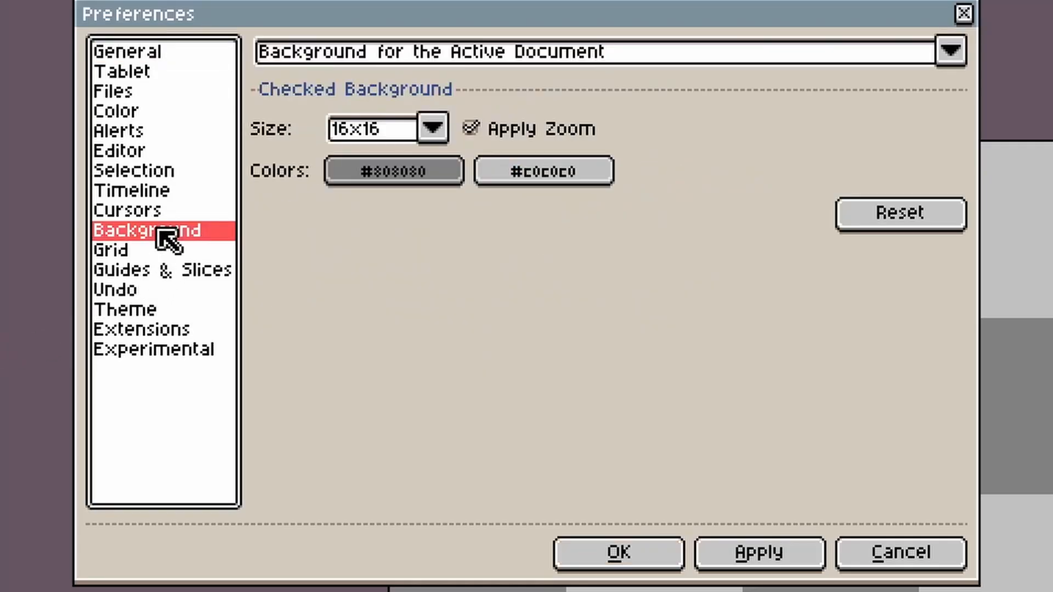
{"action": "left_click", "coordinate": [434, 130]}
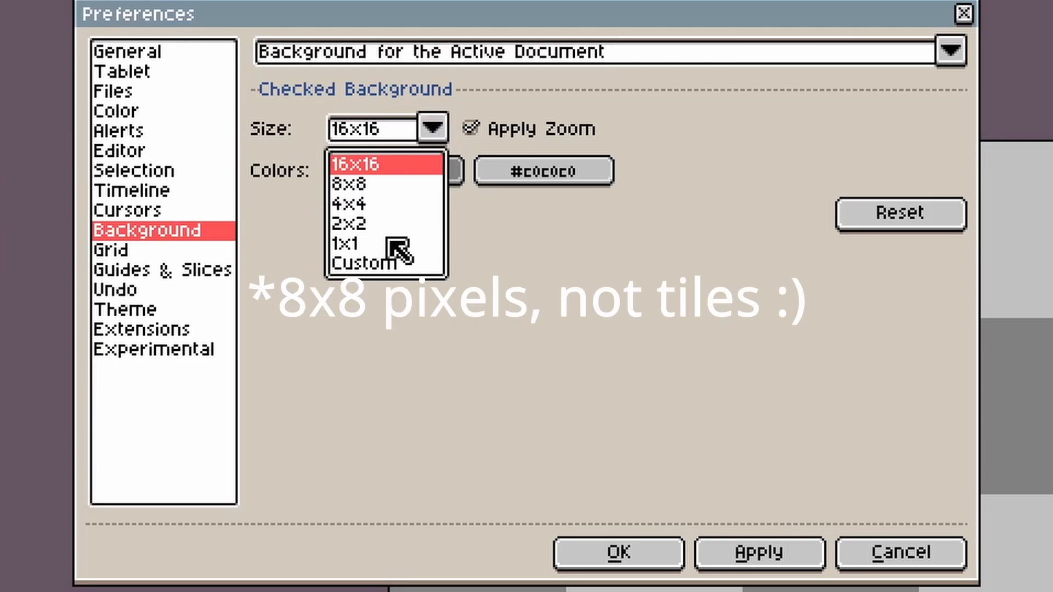
{"action": "left_click", "coordinate": [367, 185]}
{"action": "left_click", "coordinate": [627, 554]}
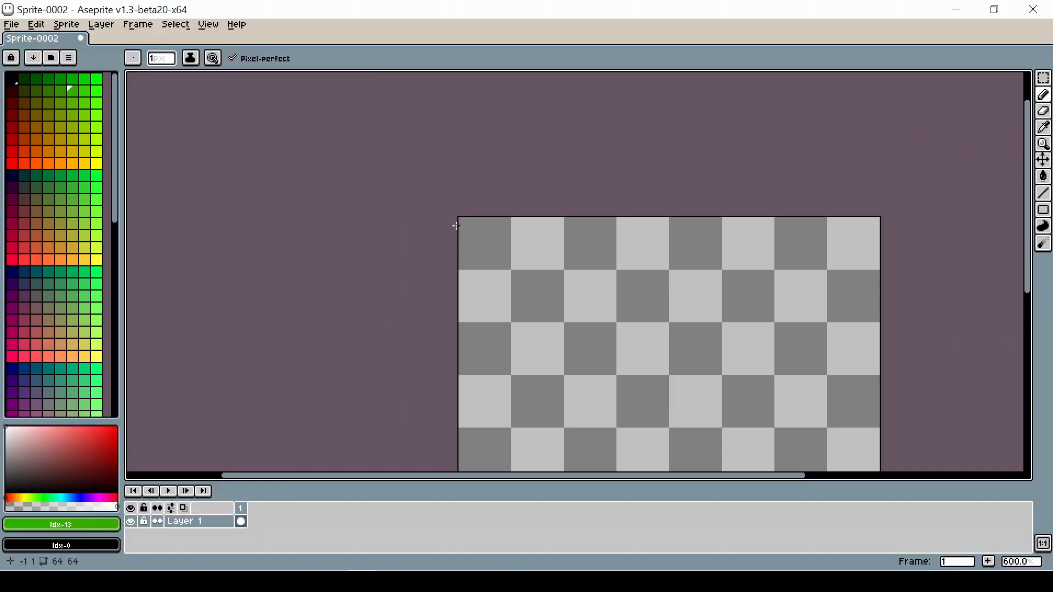
Step: Open Layer 1's properties dialog and close it without changes
{"action": "scroll", "coordinate": [495, 291], "scroll_direction": "down", "scroll_amount": 2}
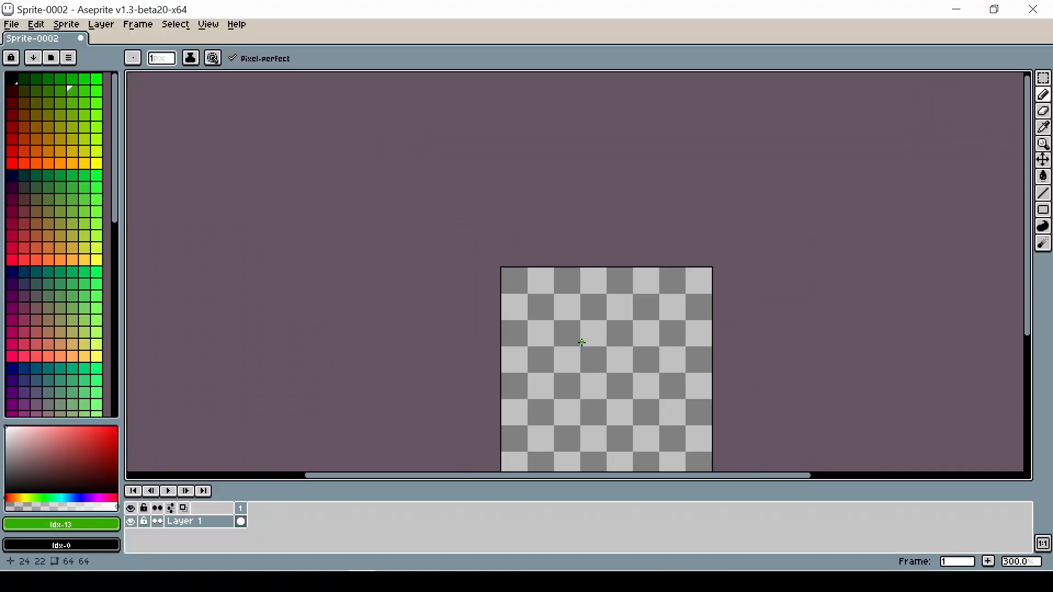
{"action": "key", "text": "h"}
{"action": "left_click_drag", "start_coordinate": [583, 343], "coordinate": [510, 298]}
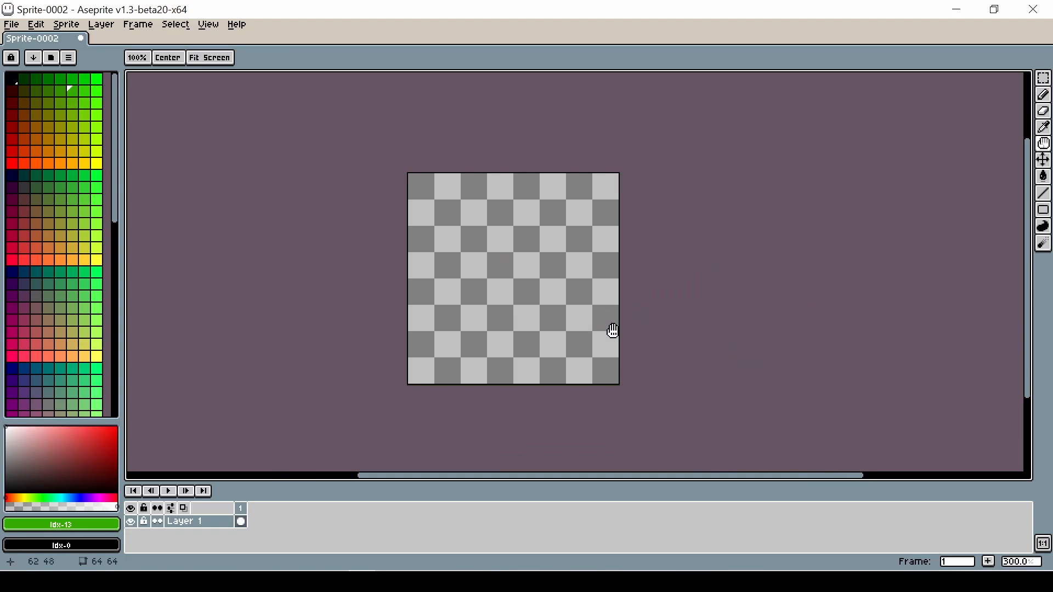
{"action": "key", "text": "b"}
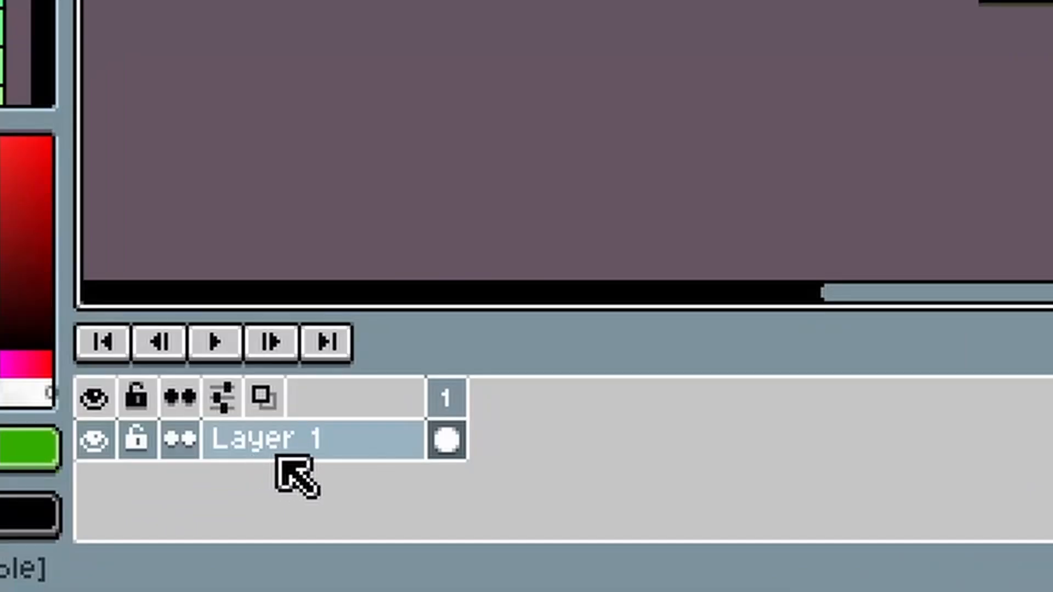
{"action": "left_click", "coordinate": [200, 524]}
{"action": "double_click", "coordinate": [317, 451]}
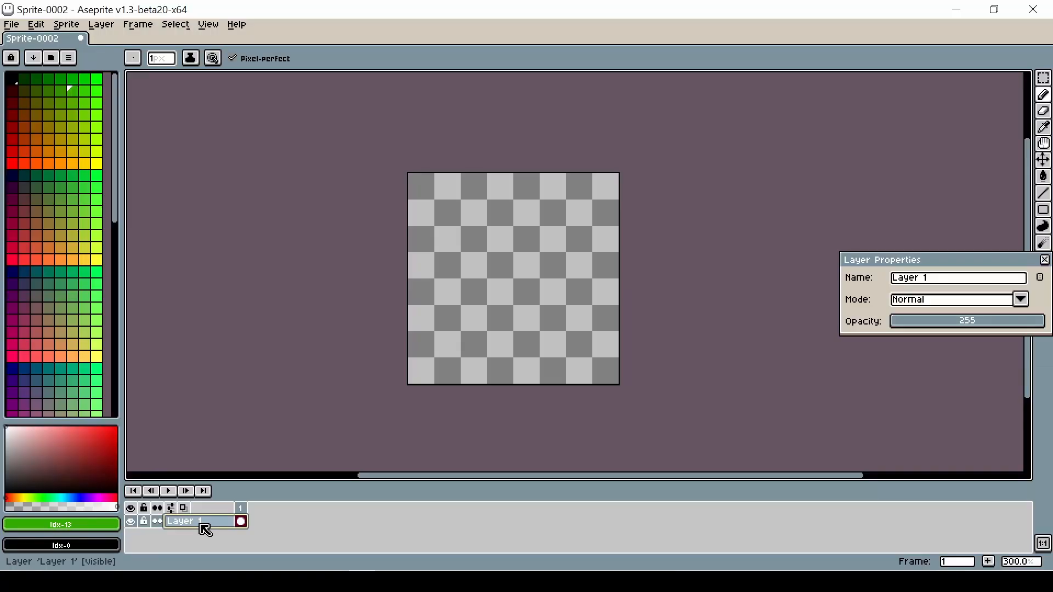
{"action": "left_click", "coordinate": [956, 283]}
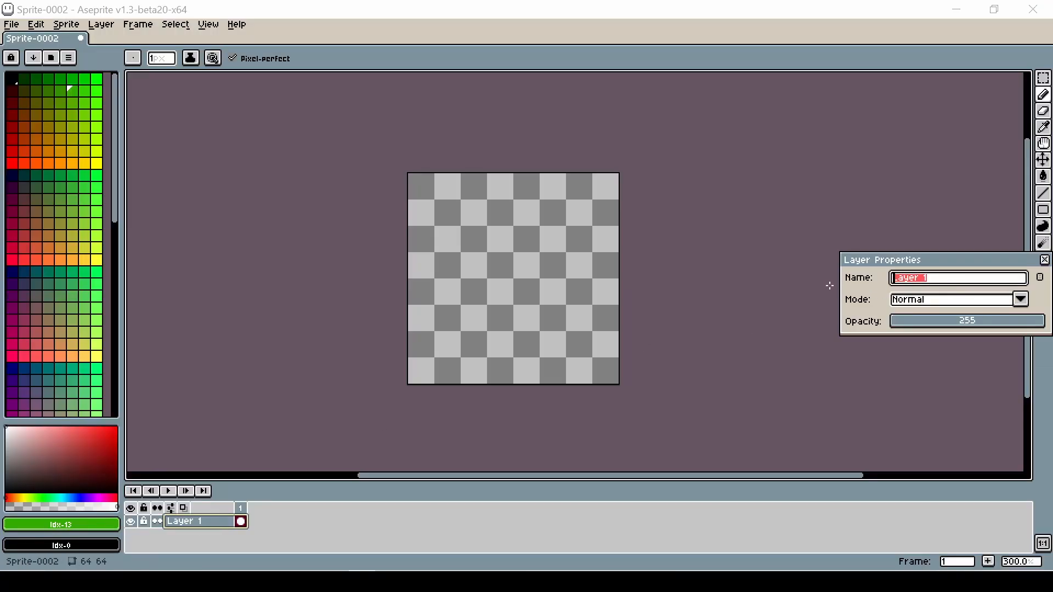
{"action": "left_click", "coordinate": [1043, 260]}
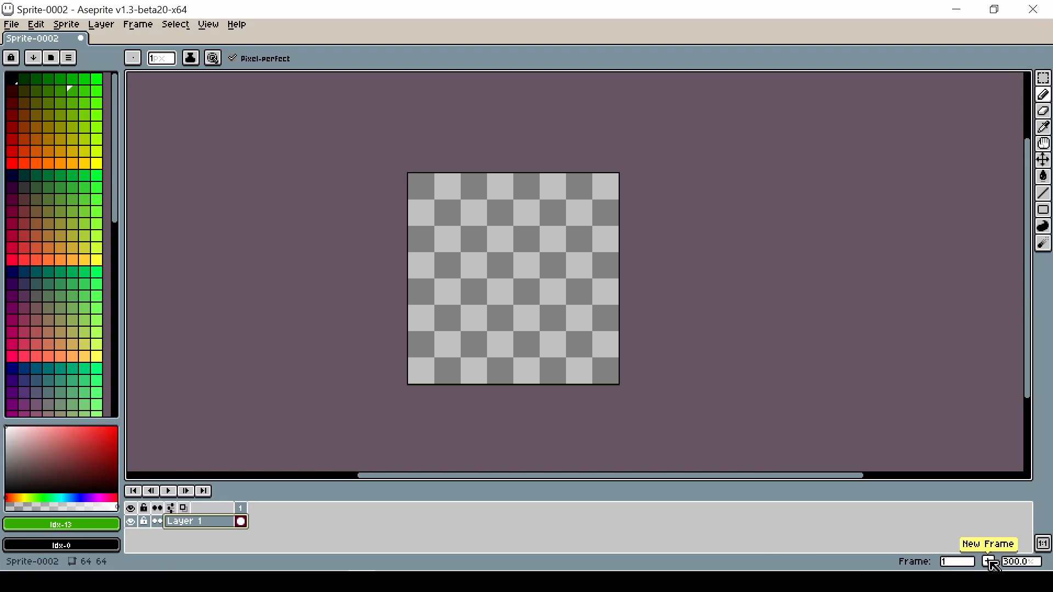
Step: Add nine new frames to the animation timeline
{"action": "left_click", "coordinate": [990, 562]}
{"action": "left_click", "coordinate": [990, 561]}
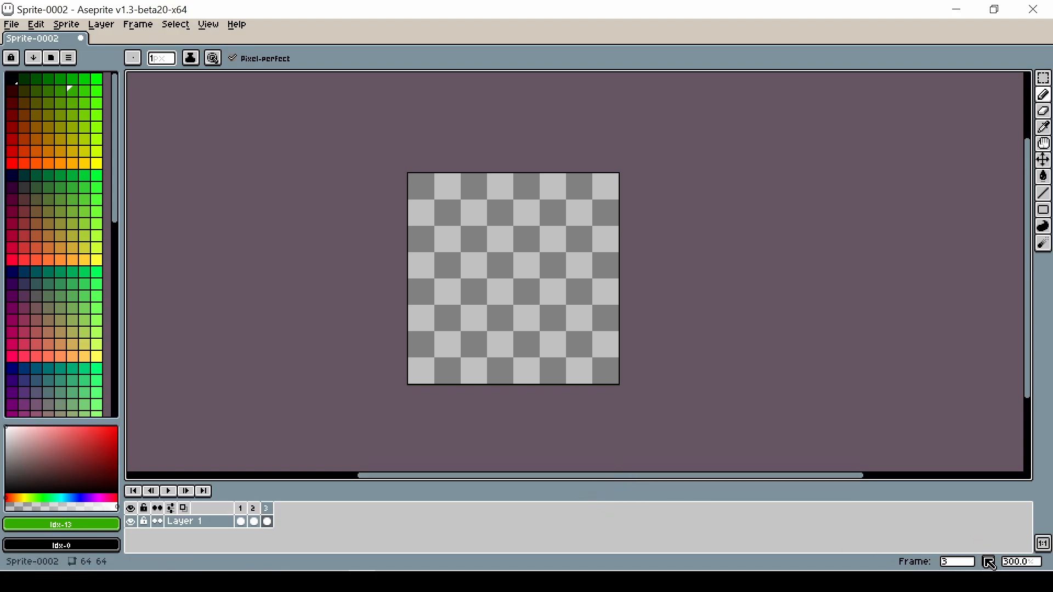
{"action": "left_click", "coordinate": [991, 562]}
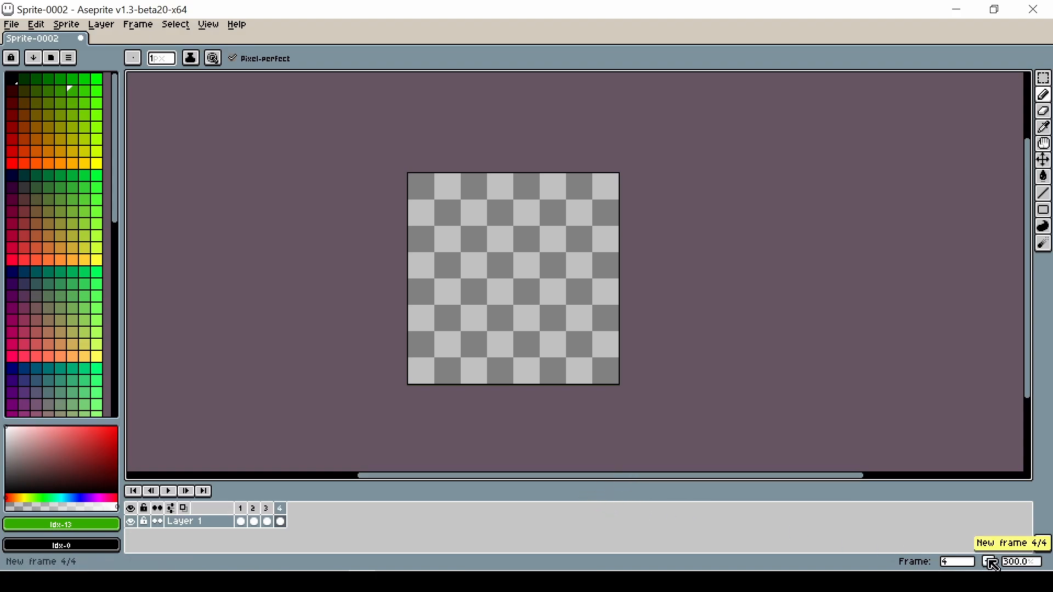
{"action": "left_click", "coordinate": [991, 561]}
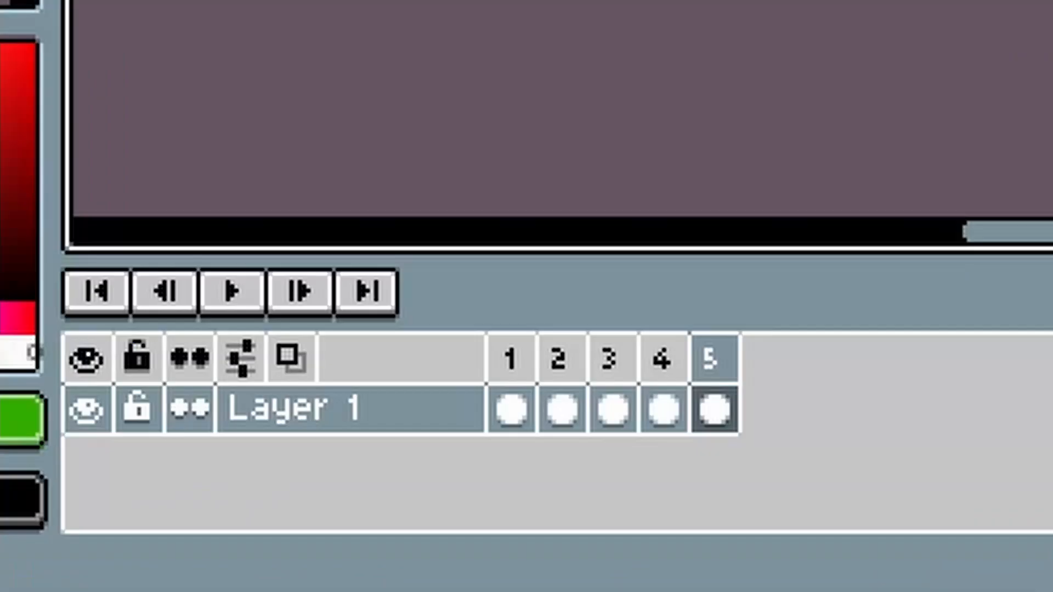
{"action": "key", "text": "alt+n"}
{"action": "key", "text": "alt+n"}
{"action": "key", "text": "alt+n"}
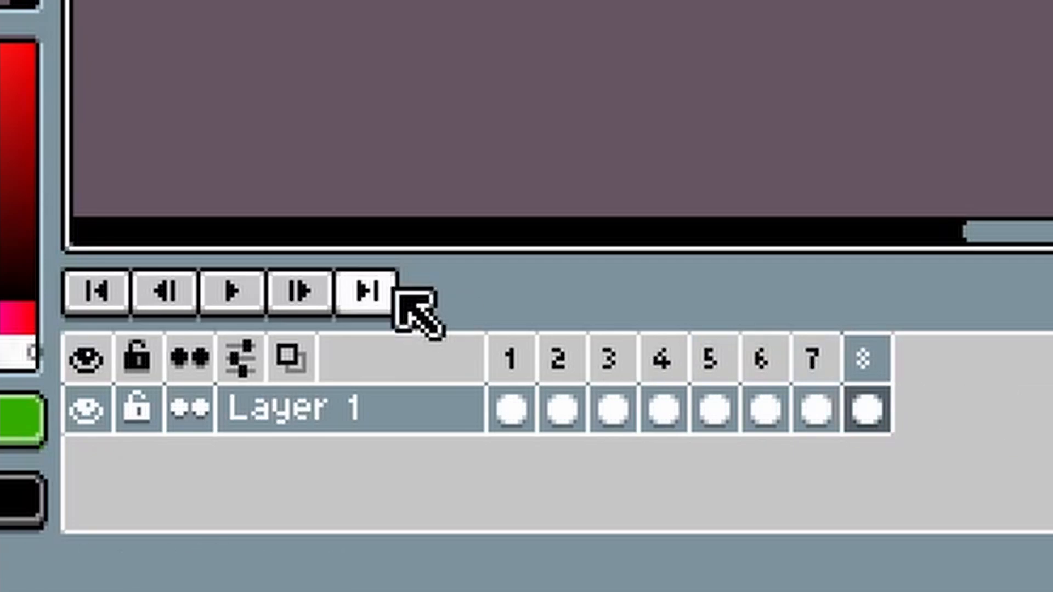
{"action": "key", "text": "alt+n"}
{"action": "key", "text": "alt+n"}
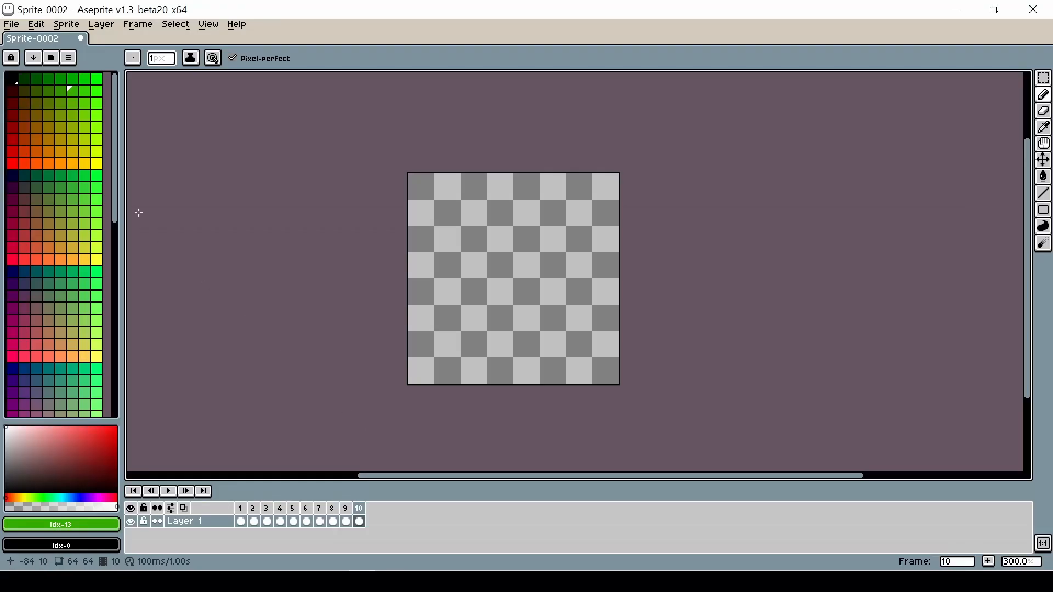
Step: Pick dark green and draw a small filled ellipse near the sprite's upper-left corner in frame 10
{"action": "left_click", "coordinate": [39, 79]}
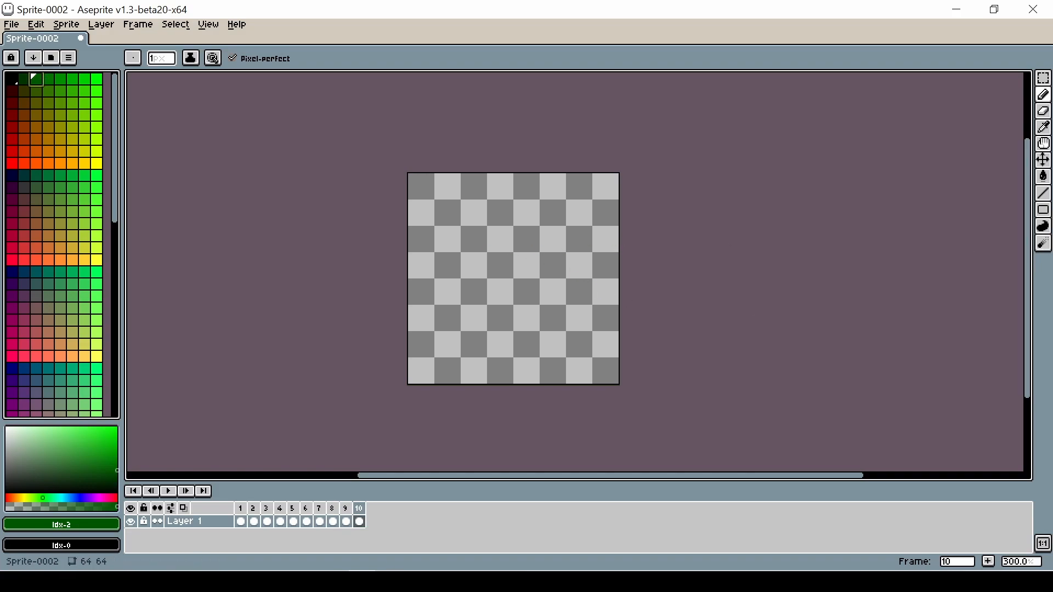
{"action": "left_click", "coordinate": [1044, 215]}
{"action": "left_click", "coordinate": [1043, 214]}
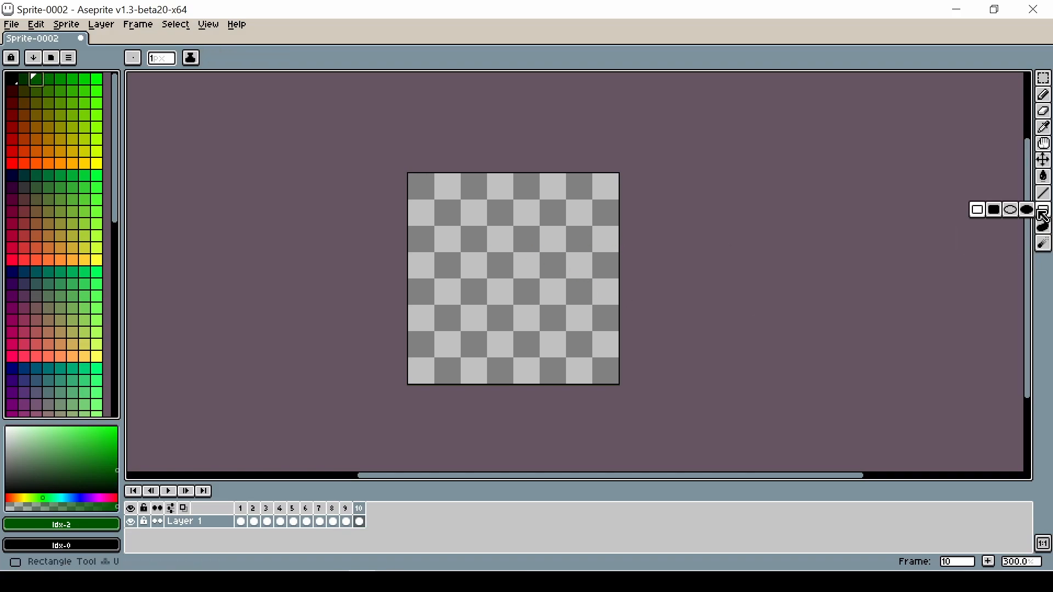
{"action": "left_click", "coordinate": [1045, 215]}
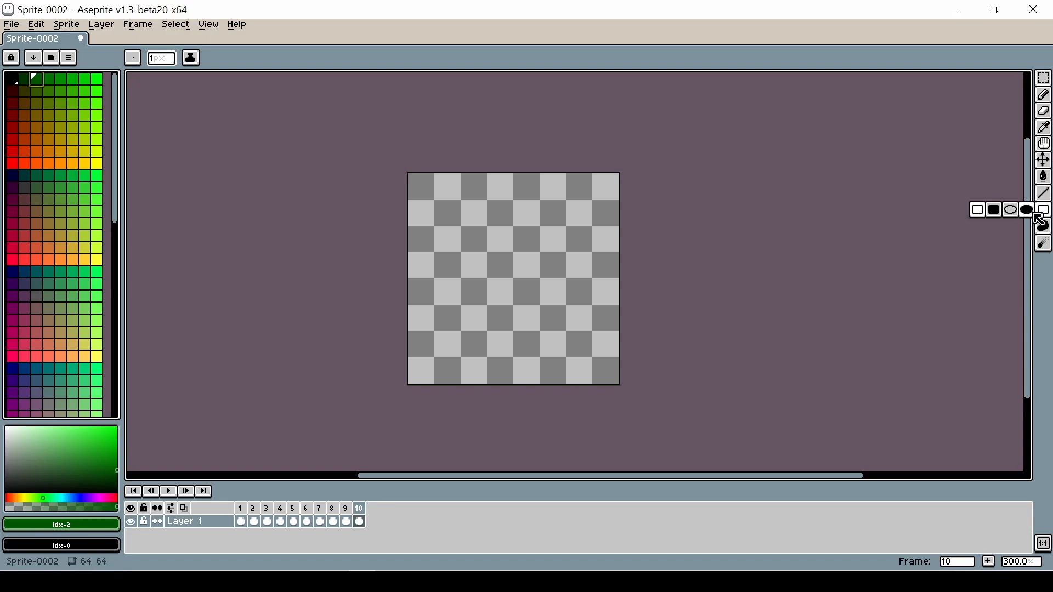
{"action": "left_click", "coordinate": [1026, 210]}
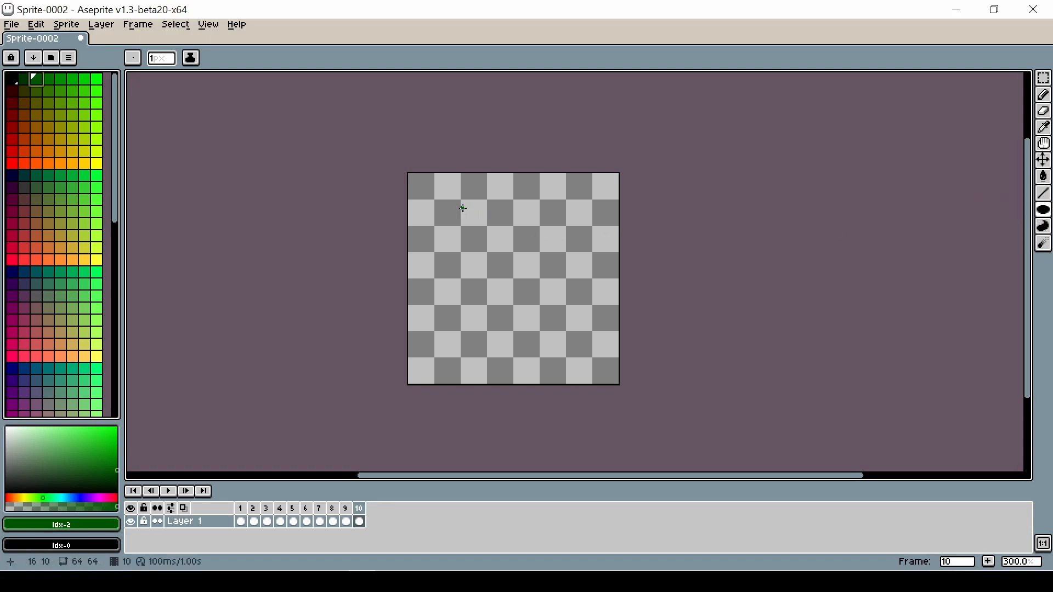
{"action": "scroll", "coordinate": [462, 209], "scroll_direction": "up", "scroll_amount": 2}
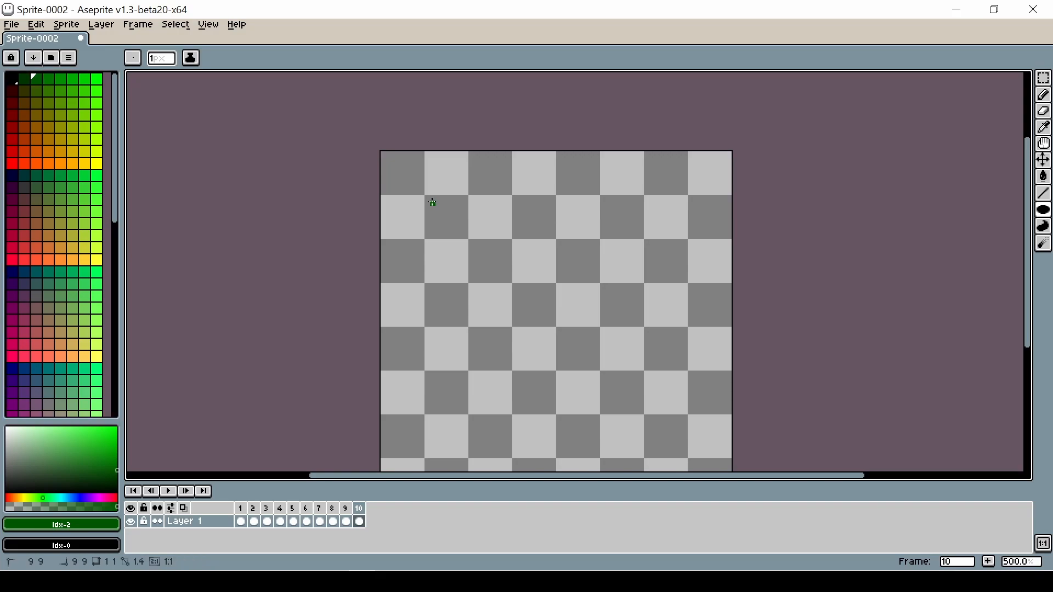
{"action": "mouse_move", "coordinate": [432, 203]}
{"action": "left_mouse_down"}
{"action": "mouse_move", "coordinate": [465, 234]}
{"action": "mouse_move", "coordinate": [420, 191]}
{"action": "left_mouse_up"}
Step: Move the green circle out of frame 10 and paste it at the same spot in frame 1
{"action": "key", "text": "m"}
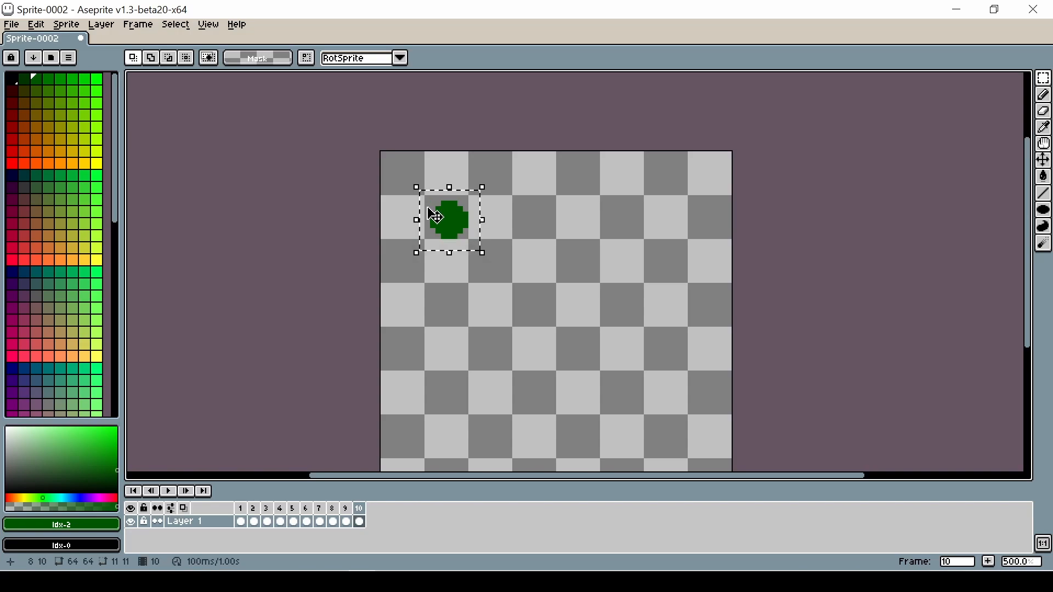
{"action": "left_click", "coordinate": [454, 318]}
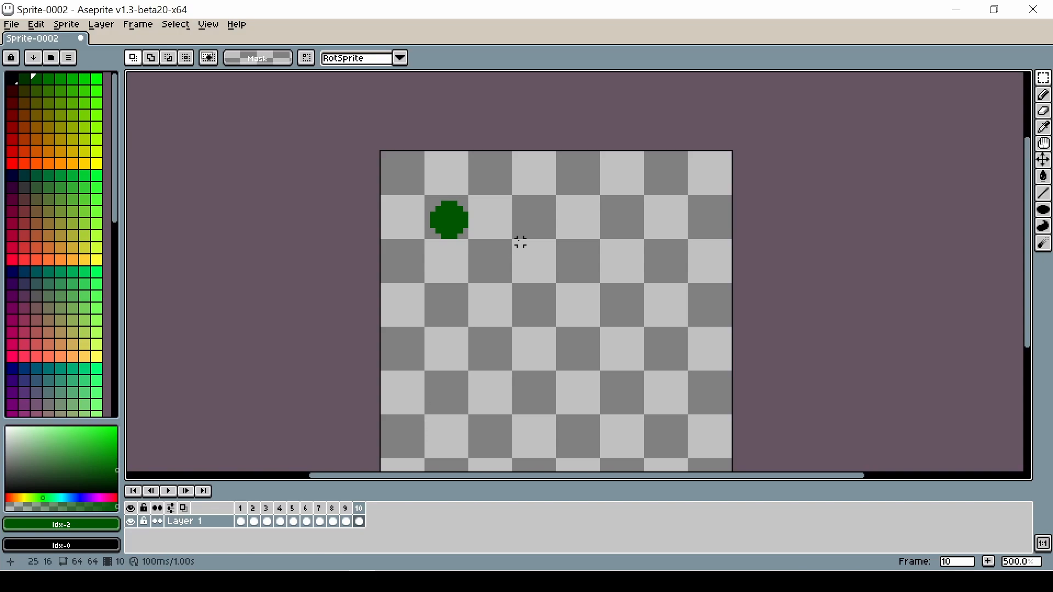
{"action": "left_click_drag", "start_coordinate": [496, 273], "coordinate": [423, 181]}
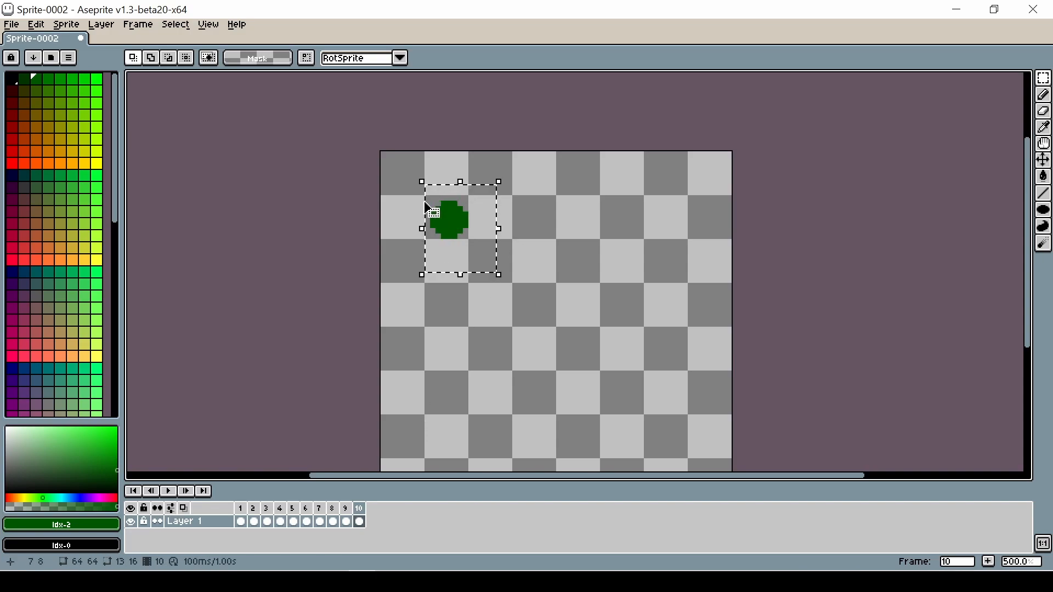
{"action": "key", "text": "Delete"}
{"action": "left_click", "coordinate": [240, 508]}
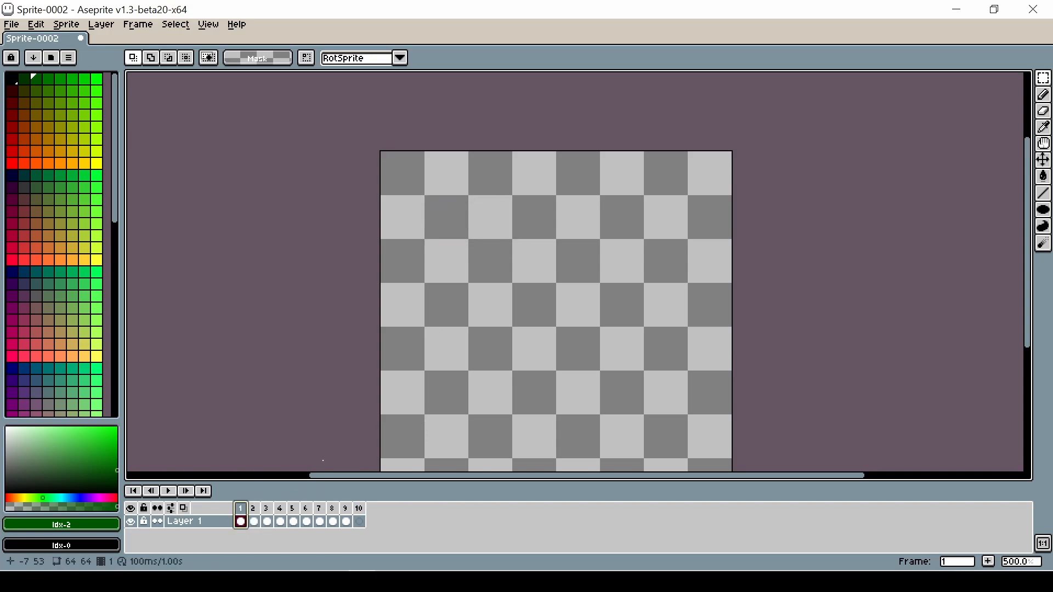
{"action": "key", "text": "ctrl+v"}
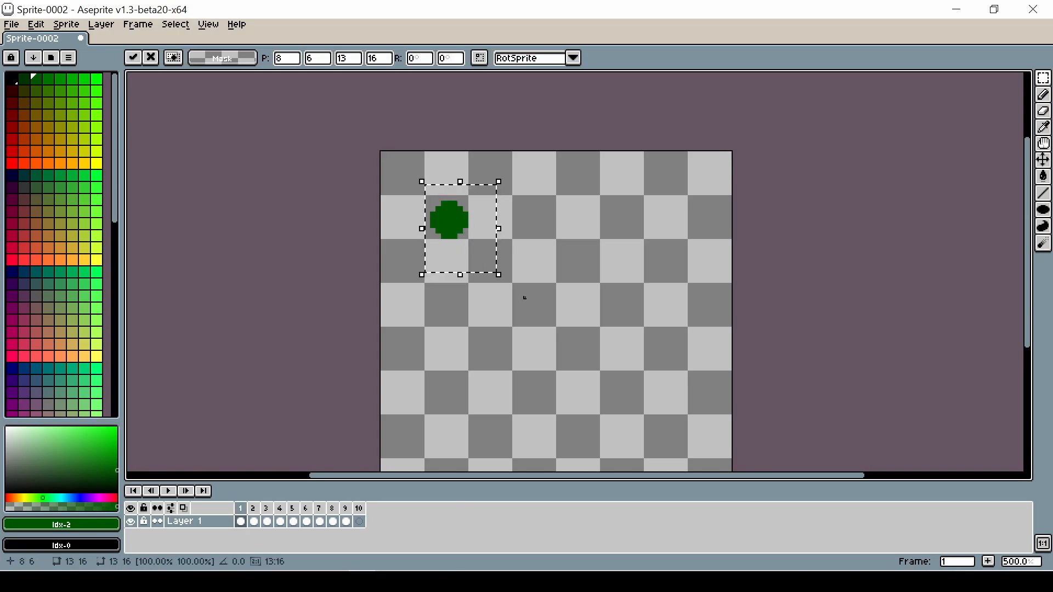
{"action": "left_click", "coordinate": [503, 324]}
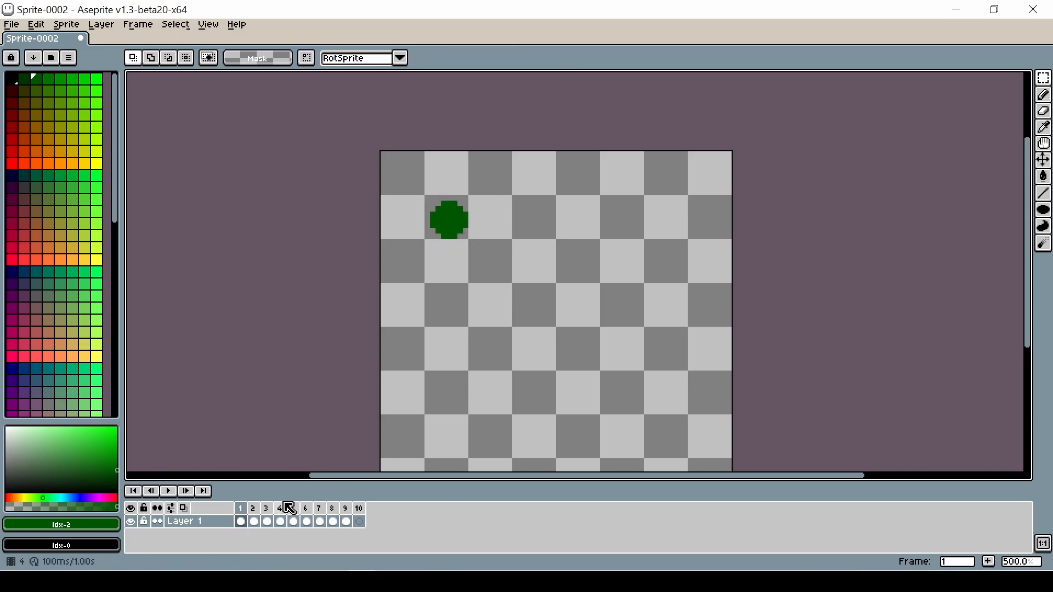
Step: Paste the green circle into frame 2 and move it slightly down-right, to about position 12, 10
{"action": "left_click", "coordinate": [253, 508]}
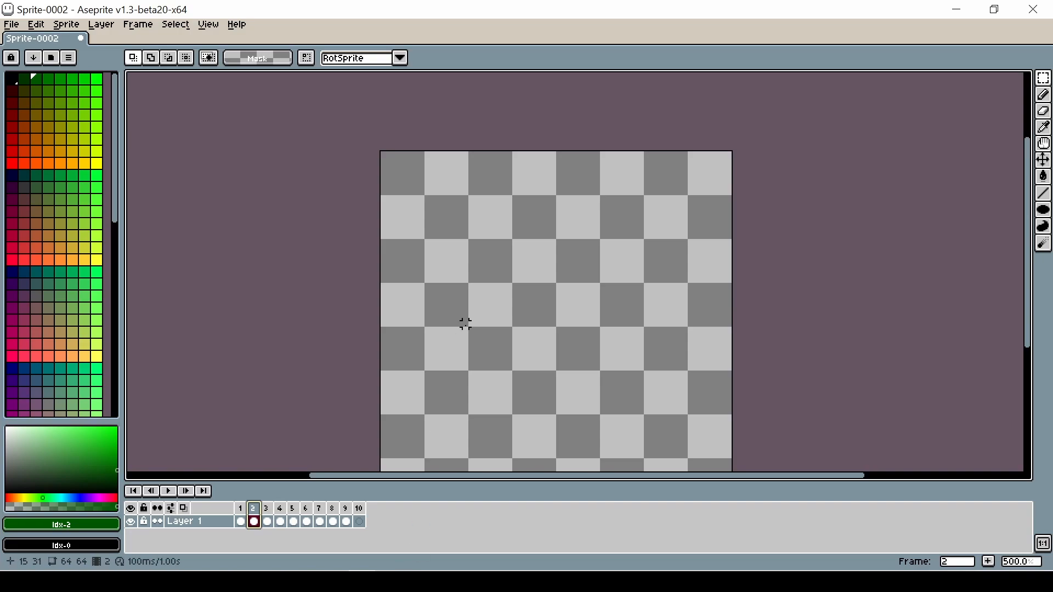
{"action": "left_click", "coordinate": [246, 515]}
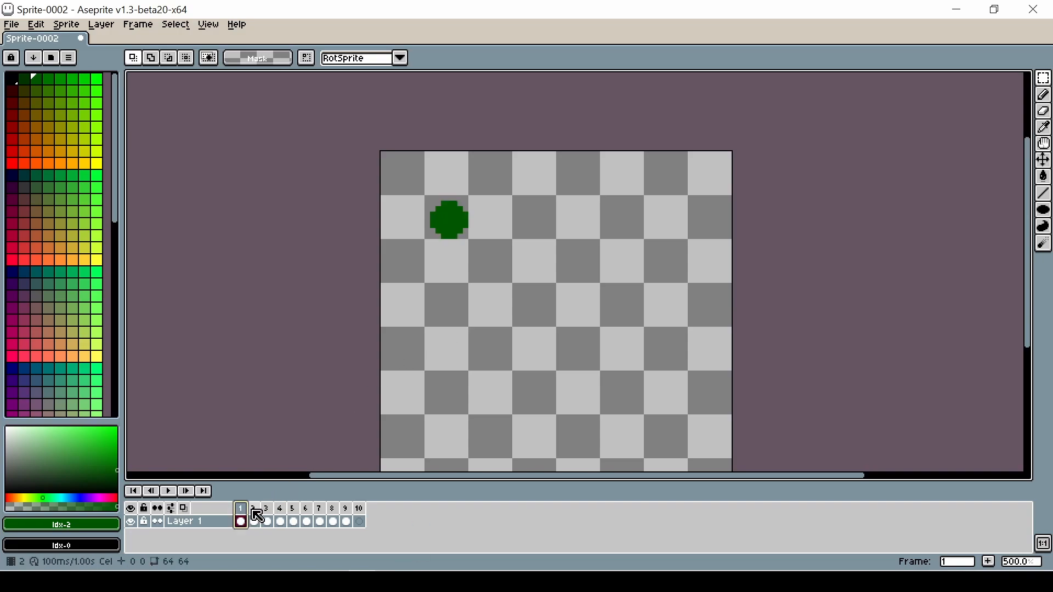
{"action": "left_click", "coordinate": [255, 518]}
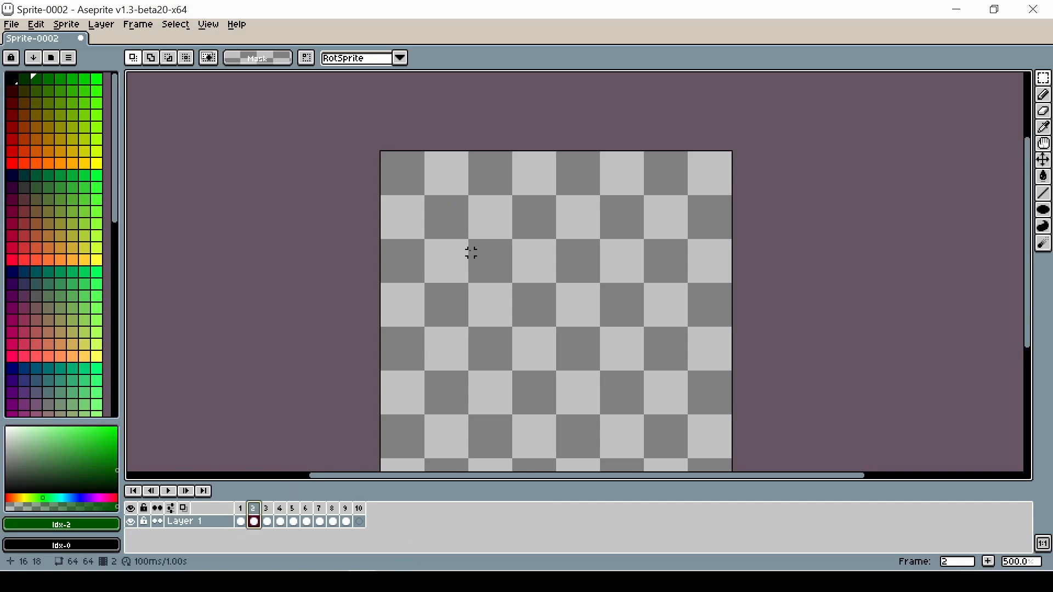
{"action": "key", "text": "ctrl+v"}
{"action": "left_click_drag", "start_coordinate": [447, 237], "coordinate": [469, 258]}
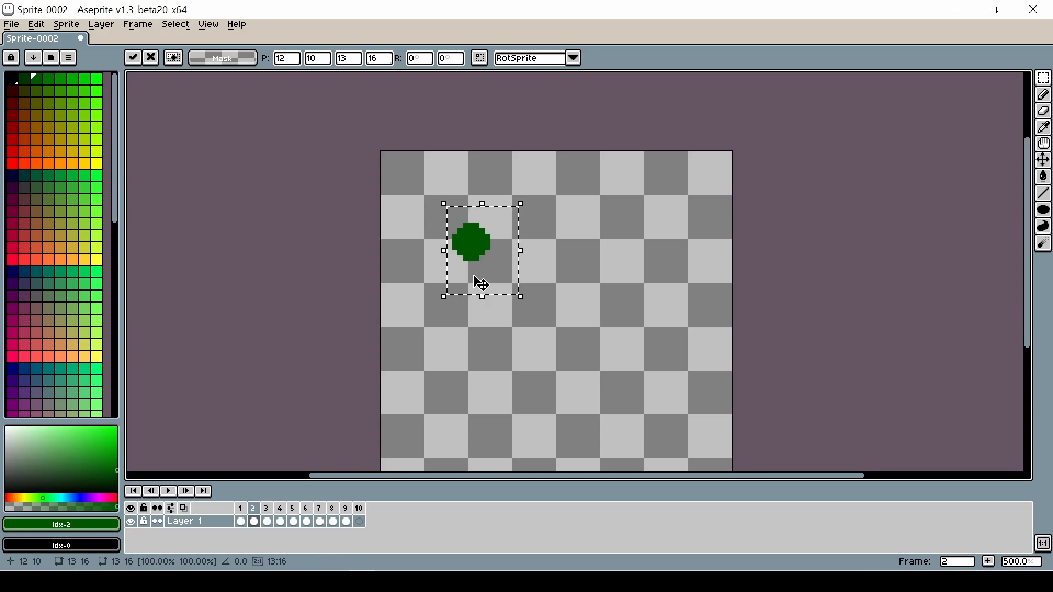
Step: Turn on onion skinning and commit the pasted circle in frame 2
{"action": "left_click", "coordinate": [240, 521]}
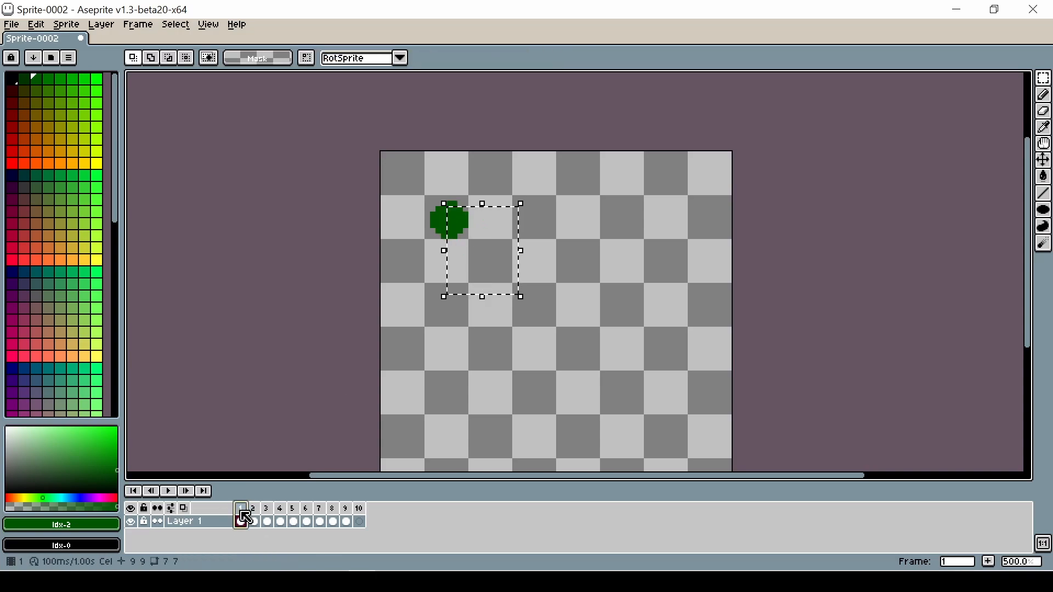
{"action": "left_click", "coordinate": [255, 520]}
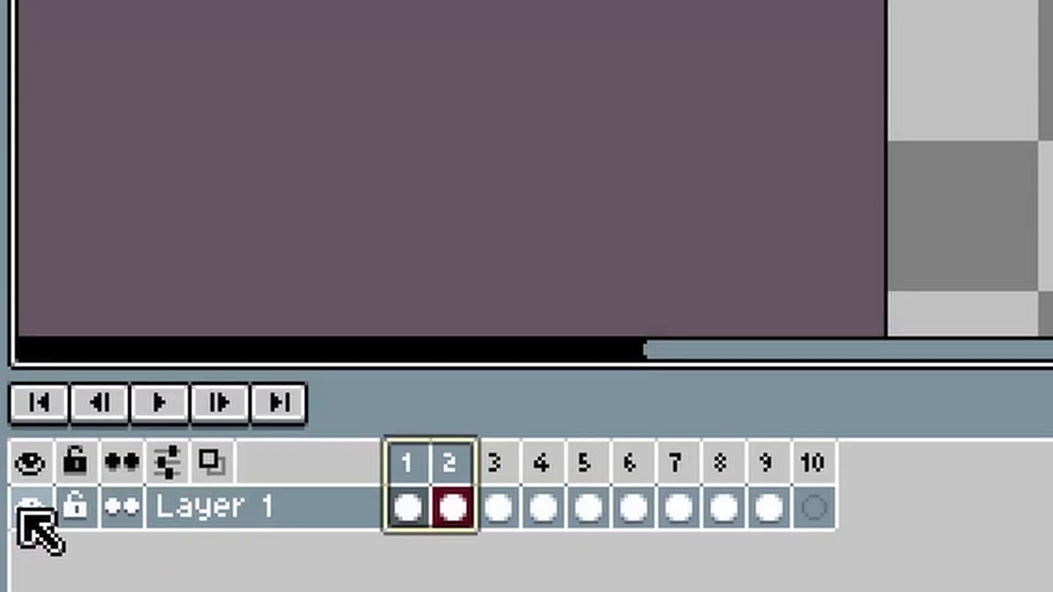
{"action": "left_click", "coordinate": [215, 464]}
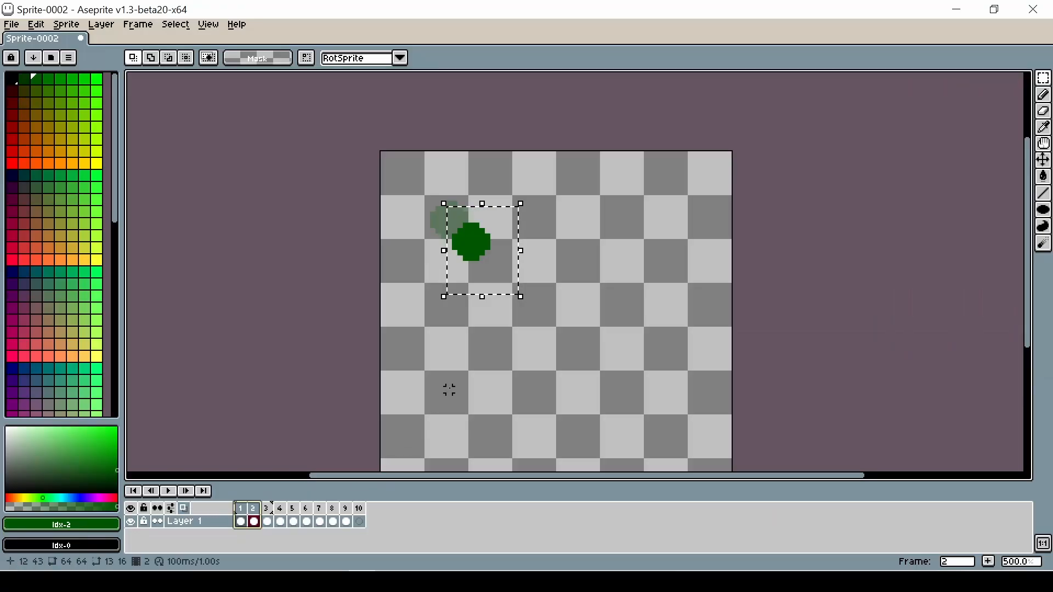
{"action": "left_click", "coordinate": [452, 385]}
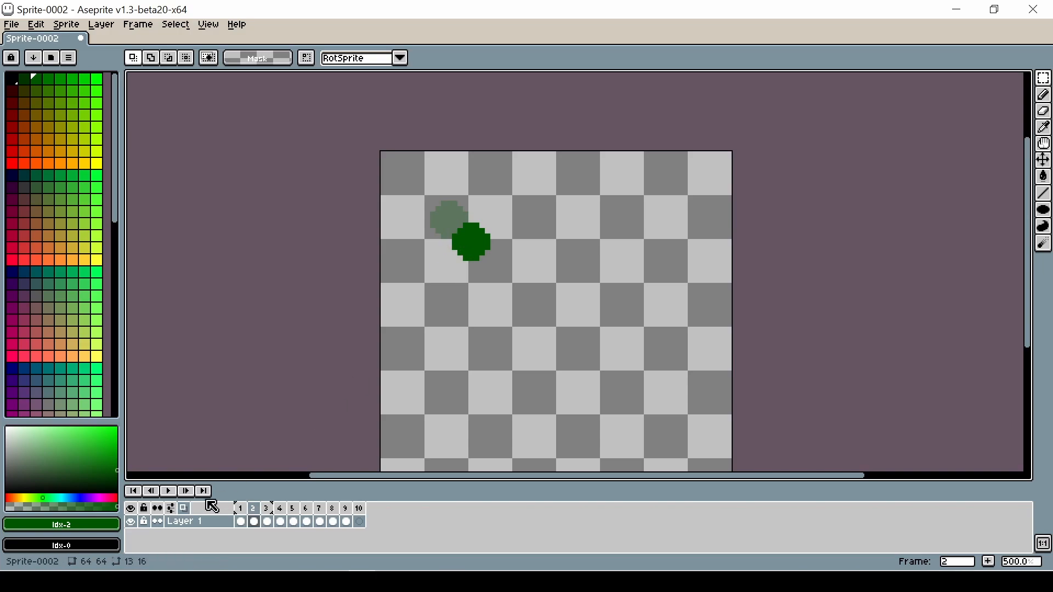
Step: Paste the circle into frame 3 and move it down-right to about position 15, 14
{"action": "left_click", "coordinate": [268, 520]}
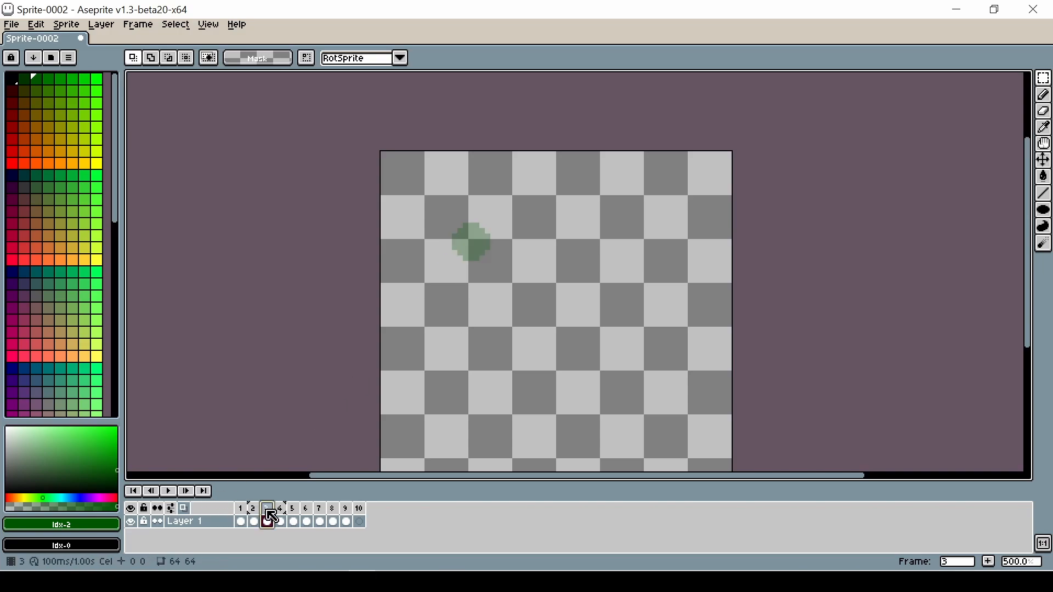
{"action": "key", "text": "ctrl+v"}
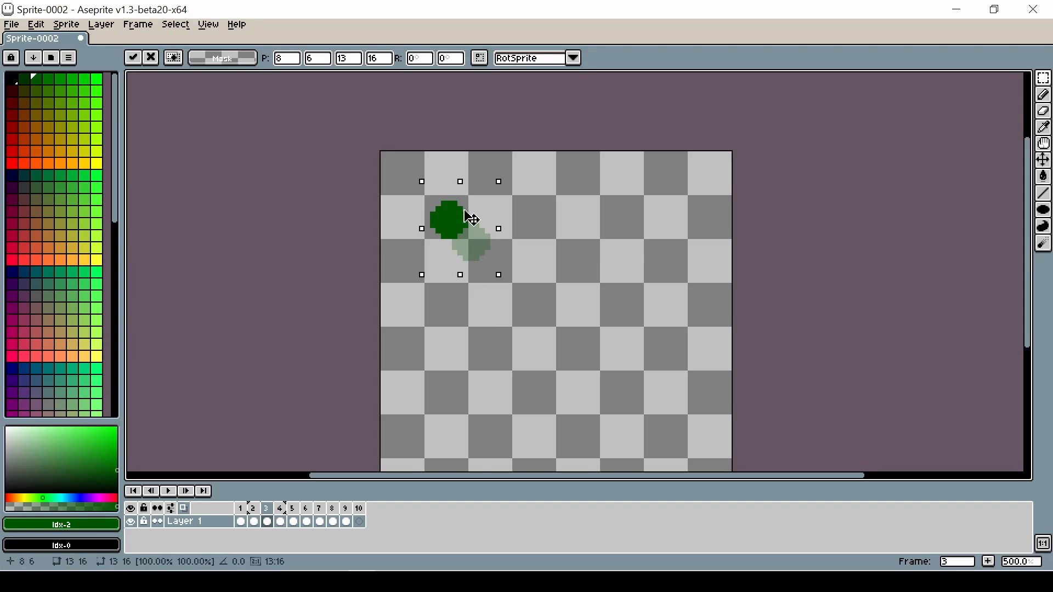
{"action": "left_click_drag", "start_coordinate": [470, 218], "coordinate": [511, 267]}
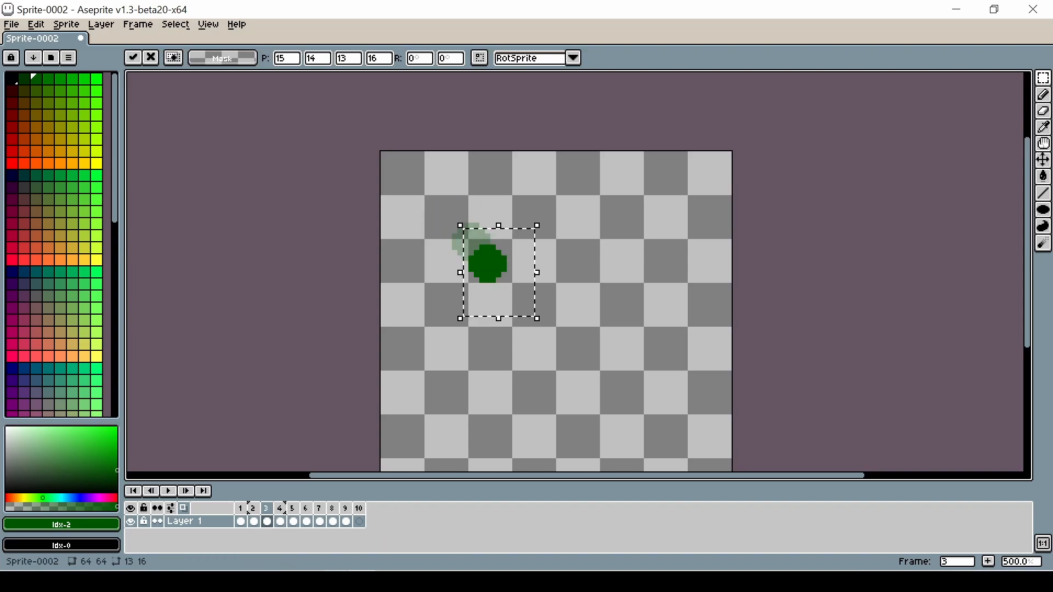
Step: Paste the circle into frame 4 and move it down-right to about position 20, 20
{"action": "left_click", "coordinate": [280, 509]}
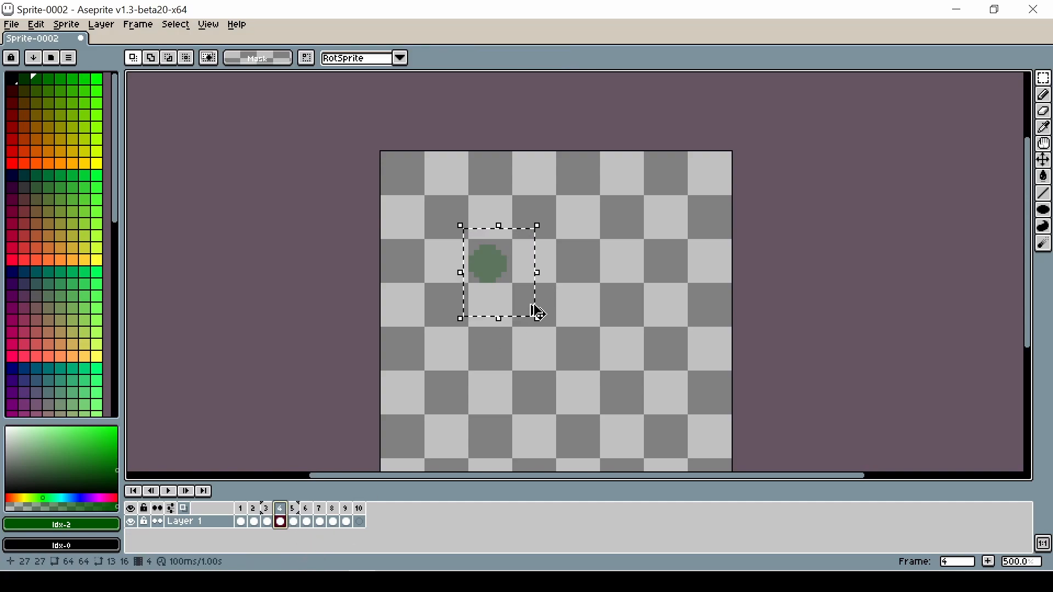
{"action": "key", "text": "ctrl+v"}
{"action": "left_click_drag", "start_coordinate": [487, 254], "coordinate": [549, 332]}
Step: Paste the circle into frame 5, move it further down-right to about position 25, 26, and deselect
{"action": "left_click", "coordinate": [293, 509]}
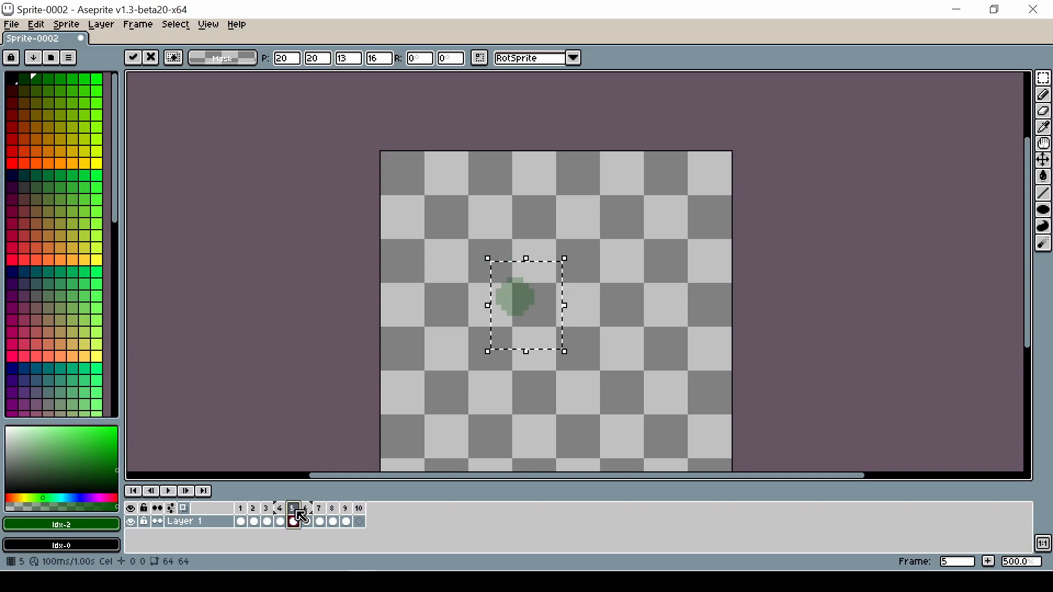
{"action": "key", "text": "ctrl+v"}
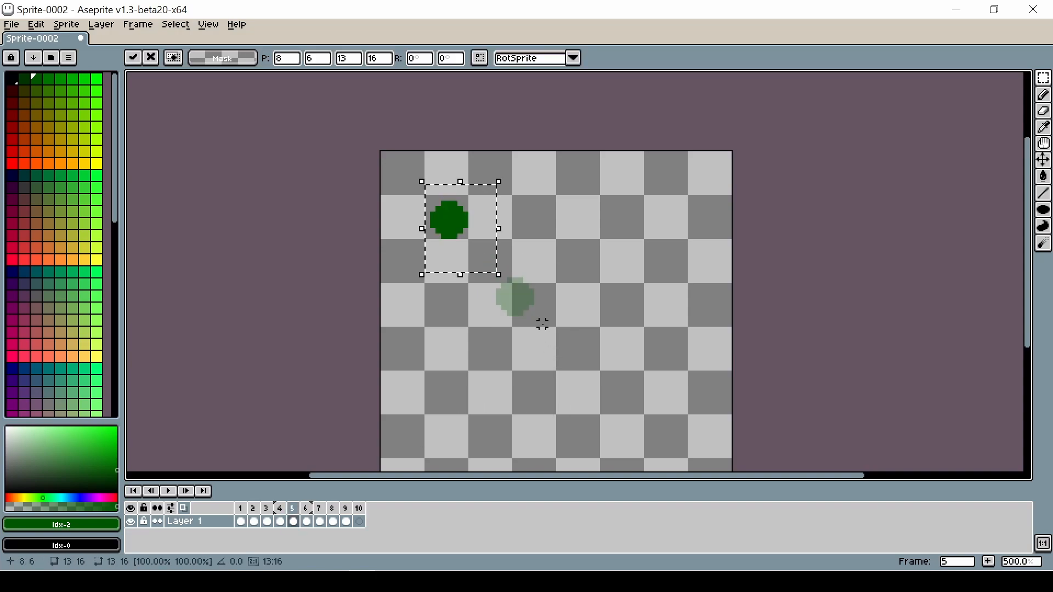
{"action": "left_click_drag", "start_coordinate": [488, 234], "coordinate": [583, 344]}
{"action": "key", "text": "ctrl+d"}
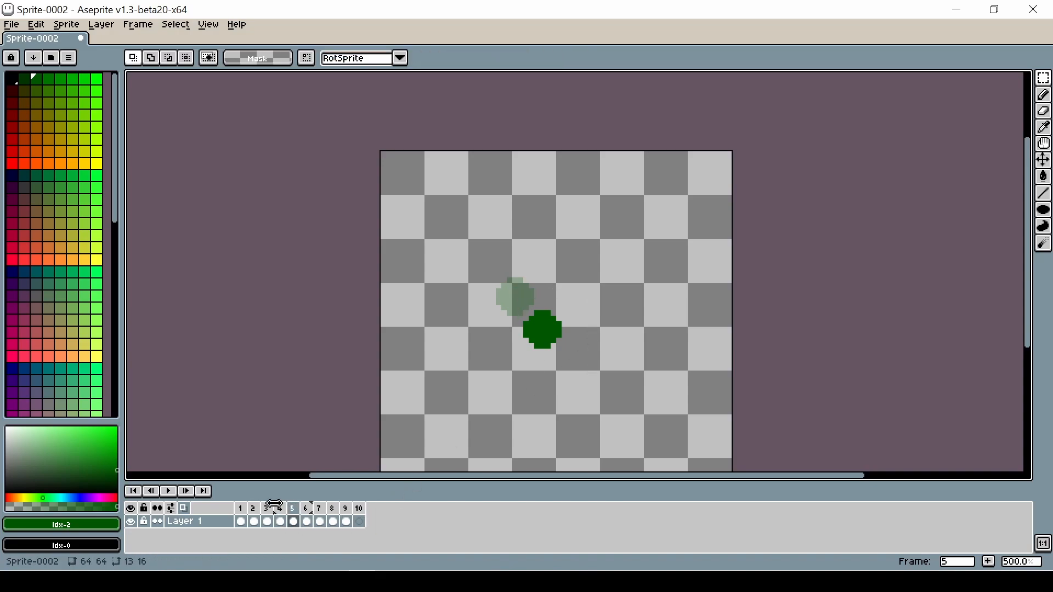
Step: Widen the onion skin range and paste the circle into frame 6 at about position 30, 31
{"action": "left_click_drag", "start_coordinate": [273, 504], "coordinate": [260, 504]}
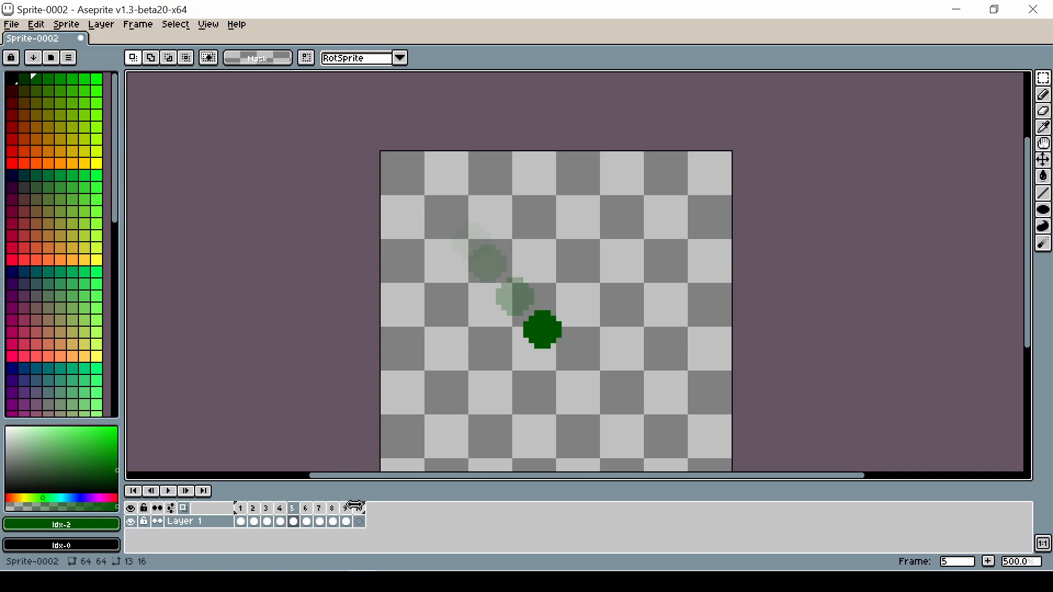
{"action": "left_click", "coordinate": [307, 511]}
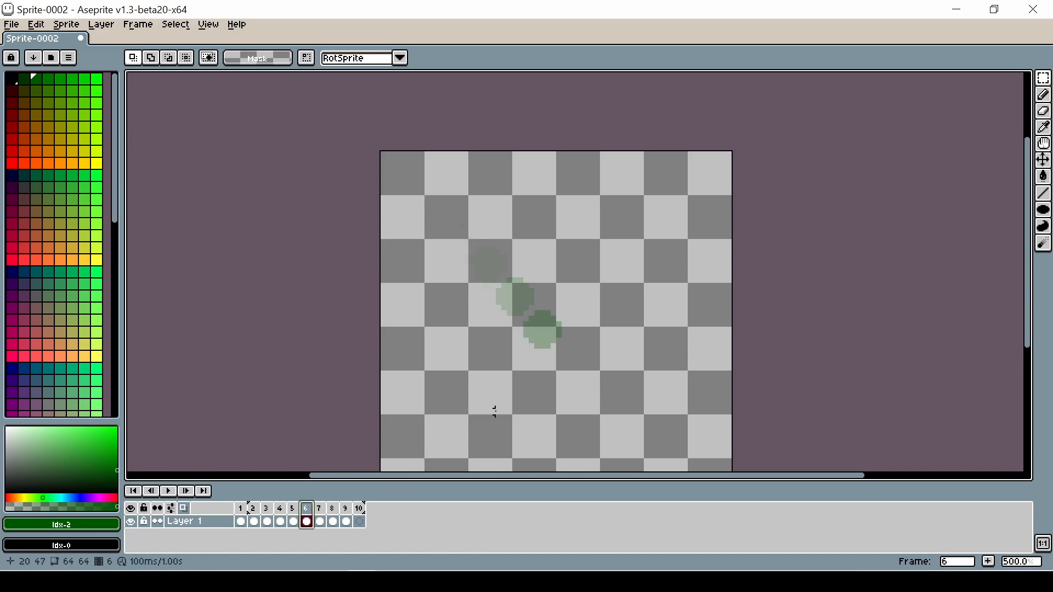
{"action": "key", "text": "ctrl+v"}
{"action": "left_click_drag", "start_coordinate": [446, 226], "coordinate": [570, 366]}
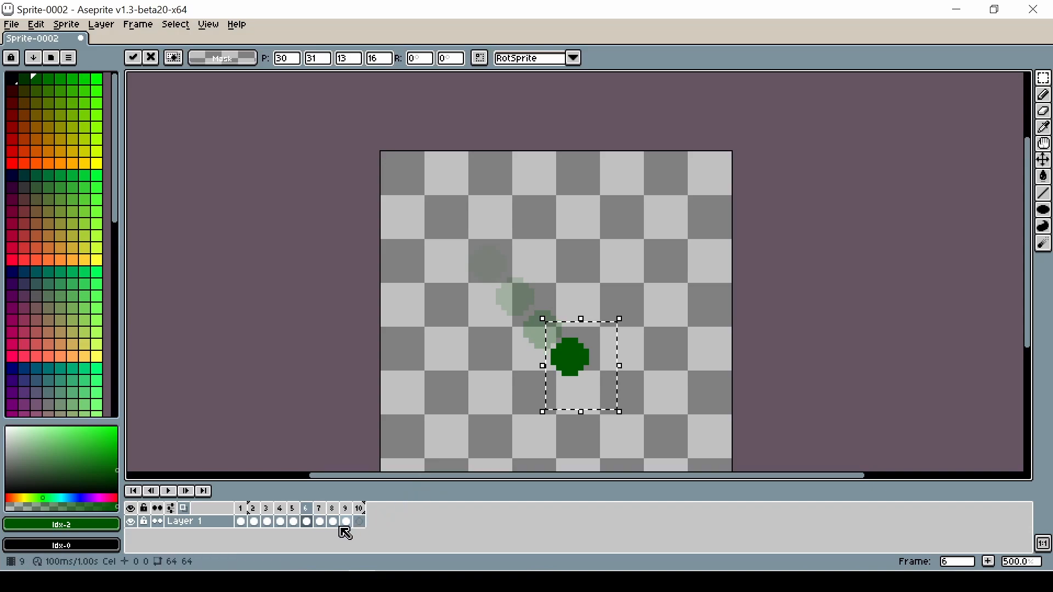
Step: Paste the circle into frame 7 and move it down-right to about position 36, 36
{"action": "left_click", "coordinate": [320, 521]}
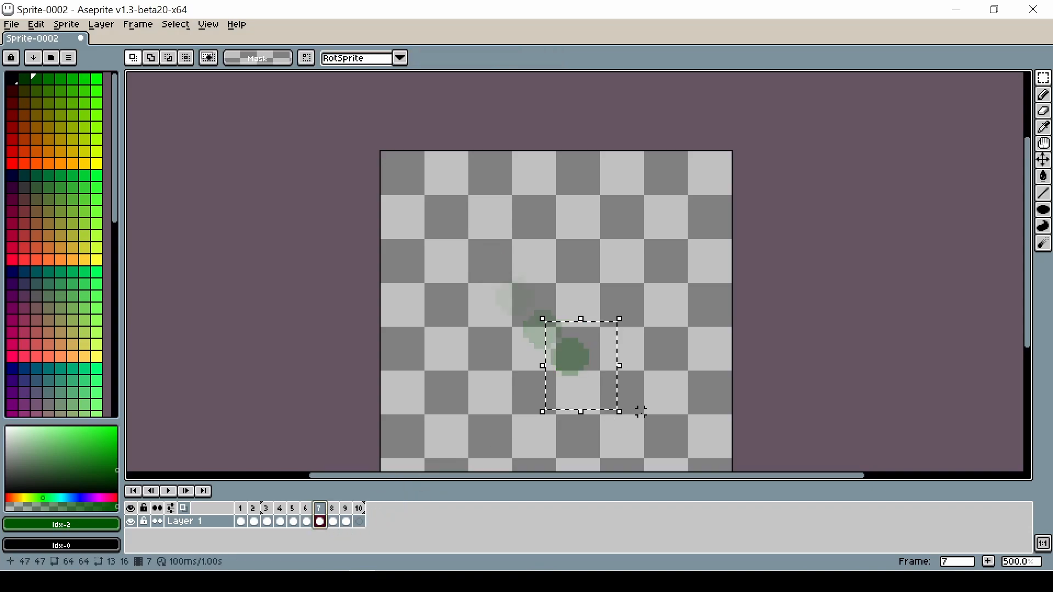
{"action": "key", "text": "ctrl+v"}
{"action": "left_click_drag", "start_coordinate": [433, 236], "coordinate": [609, 404]}
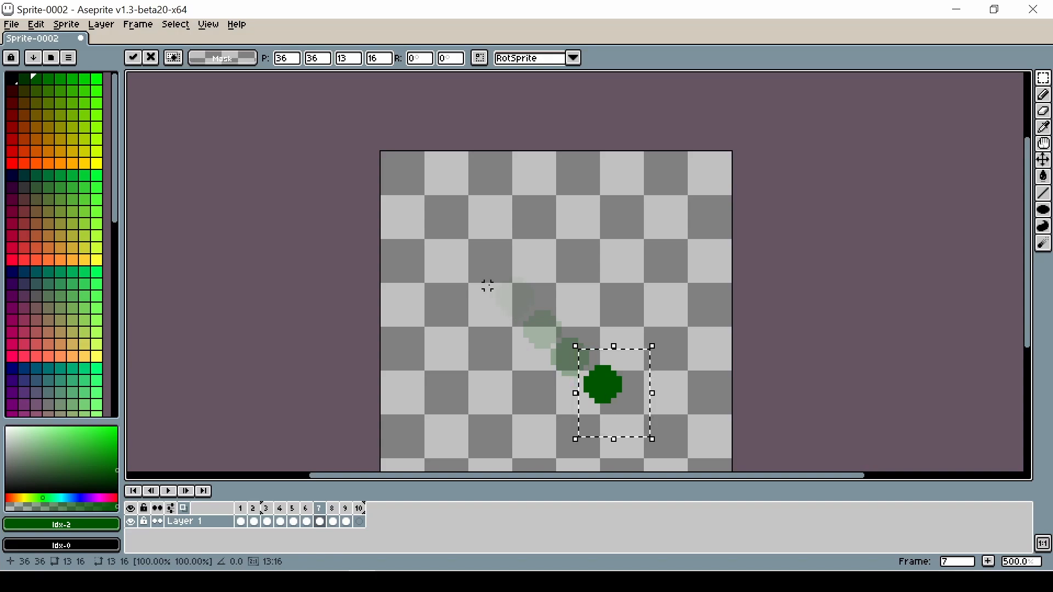
Step: Paste the circle into frame 8 at about position 42, 42 and commit it
{"action": "left_click", "coordinate": [332, 521]}
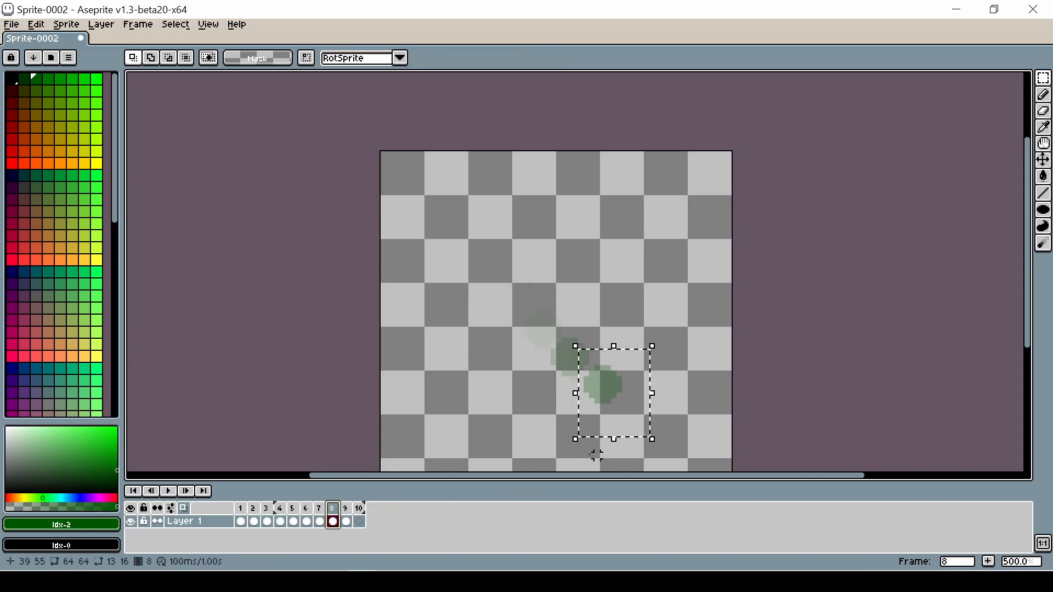
{"action": "key", "text": "ctrl+v"}
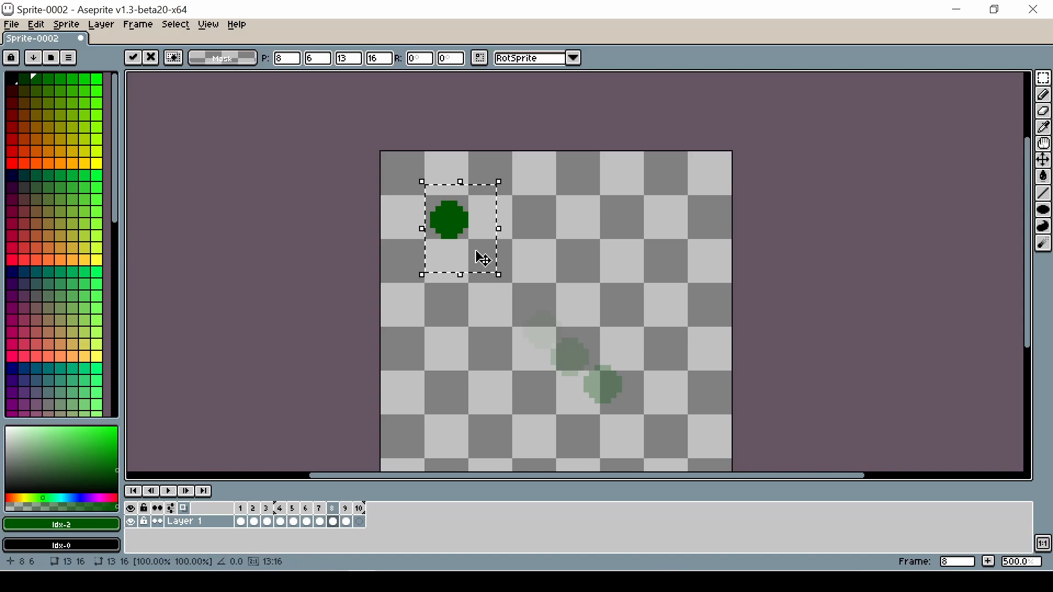
{"action": "left_click_drag", "start_coordinate": [483, 258], "coordinate": [668, 456]}
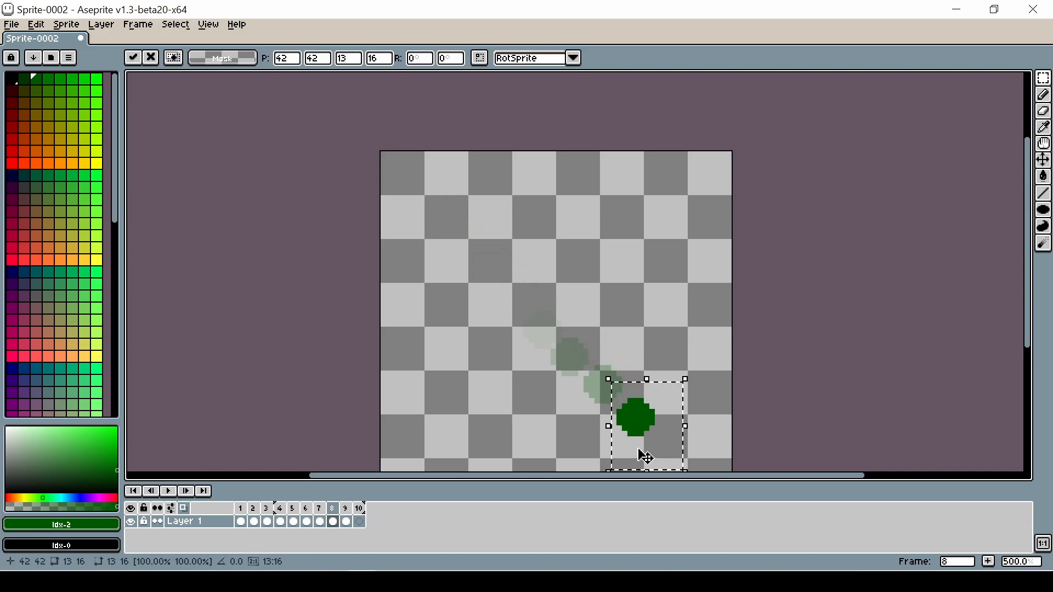
{"action": "left_click", "coordinate": [606, 446]}
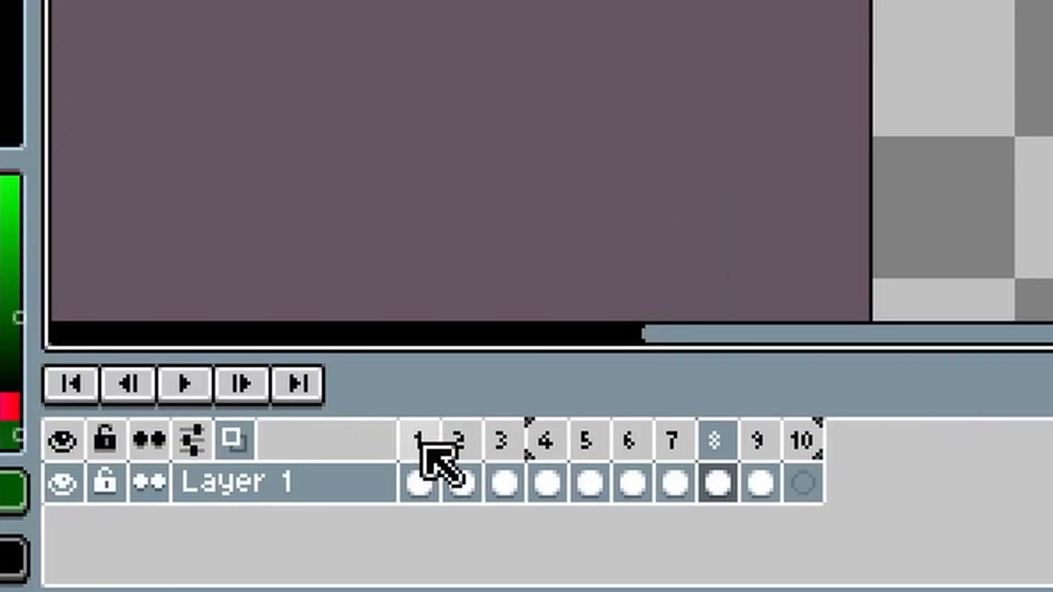
Step: Play the animation from frame 1 and stop it
{"action": "left_click", "coordinate": [421, 442]}
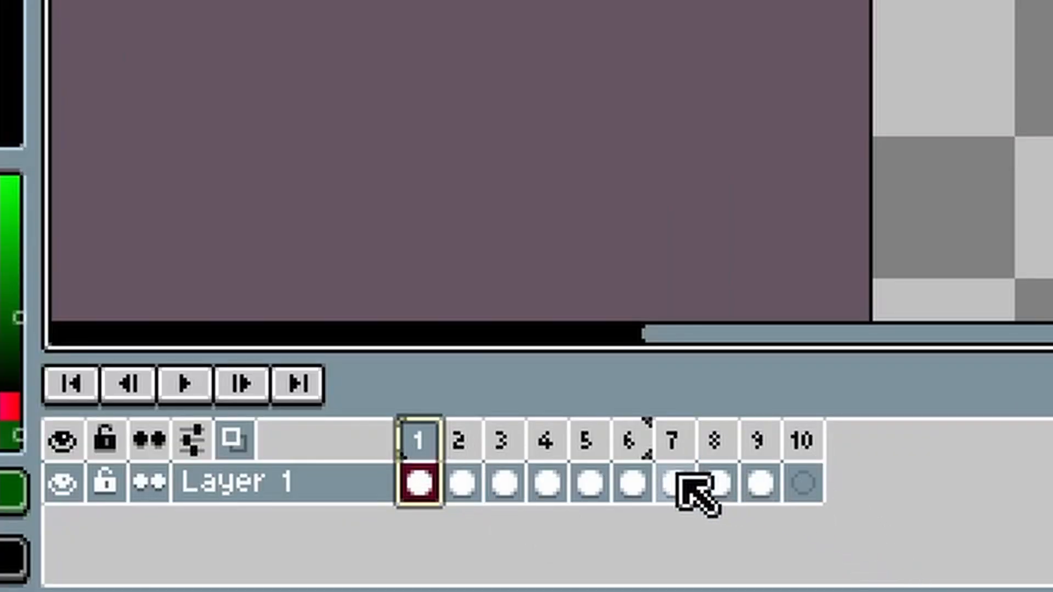
{"action": "left_click", "coordinate": [186, 401]}
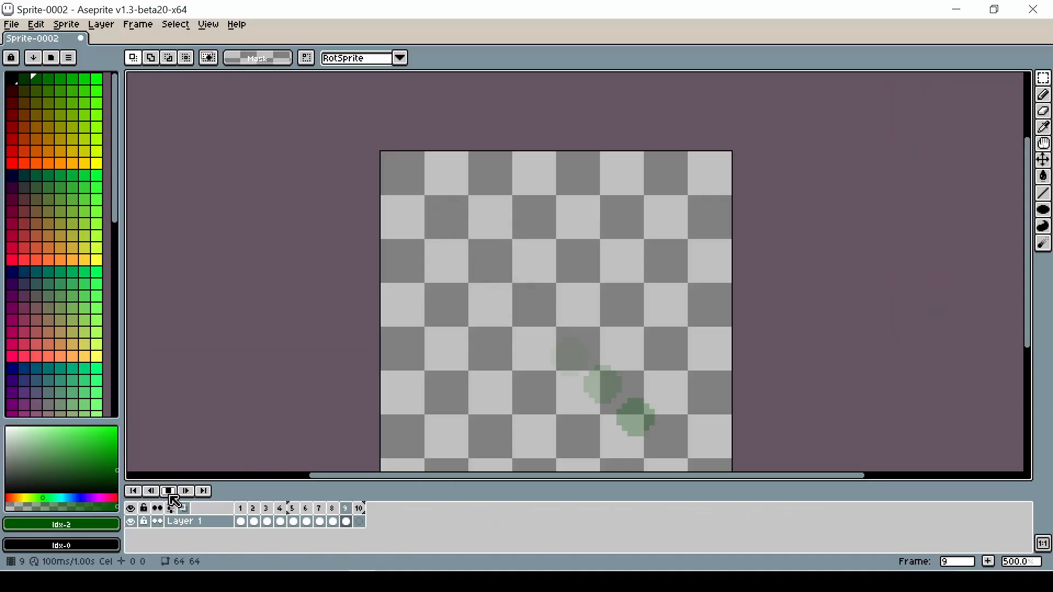
{"action": "left_click", "coordinate": [170, 492]}
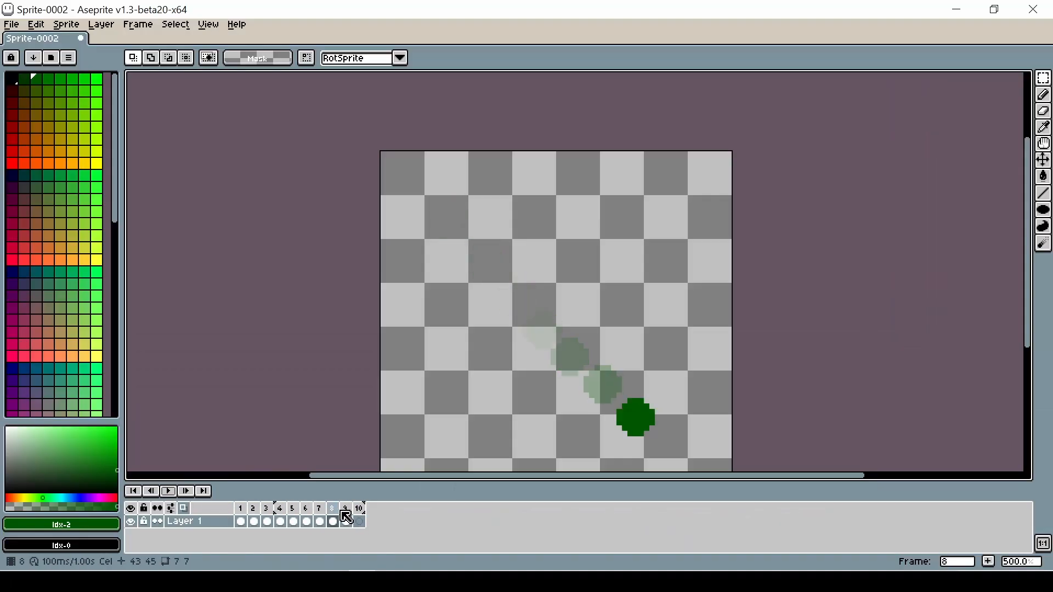
{"action": "left_click", "coordinate": [360, 510]}
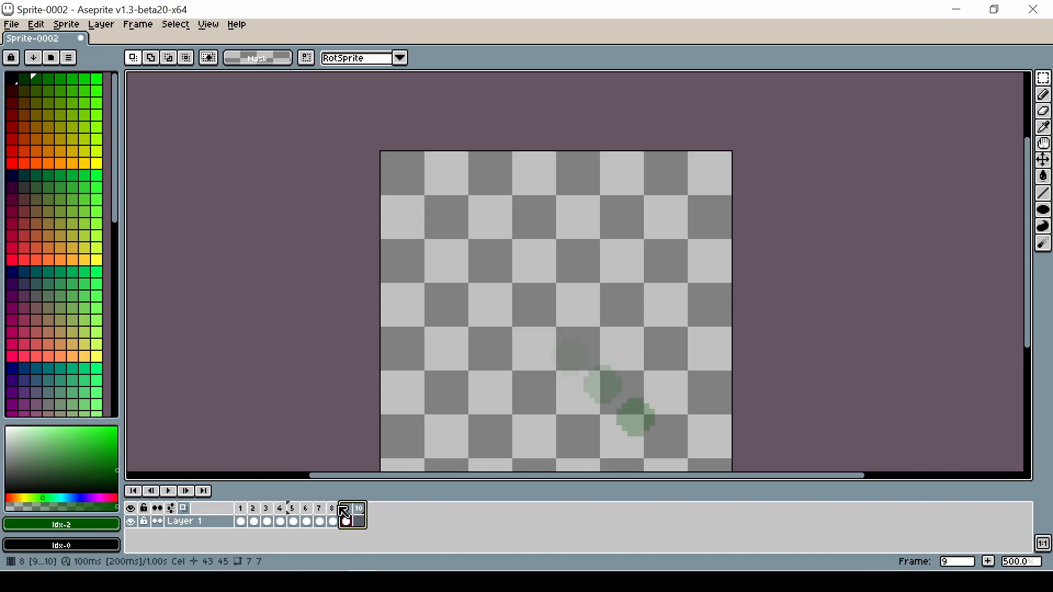
{"action": "left_click", "coordinate": [338, 511], "text": "shift"}
{"action": "left_click_drag", "start_coordinate": [323, 512], "coordinate": [288, 512]}
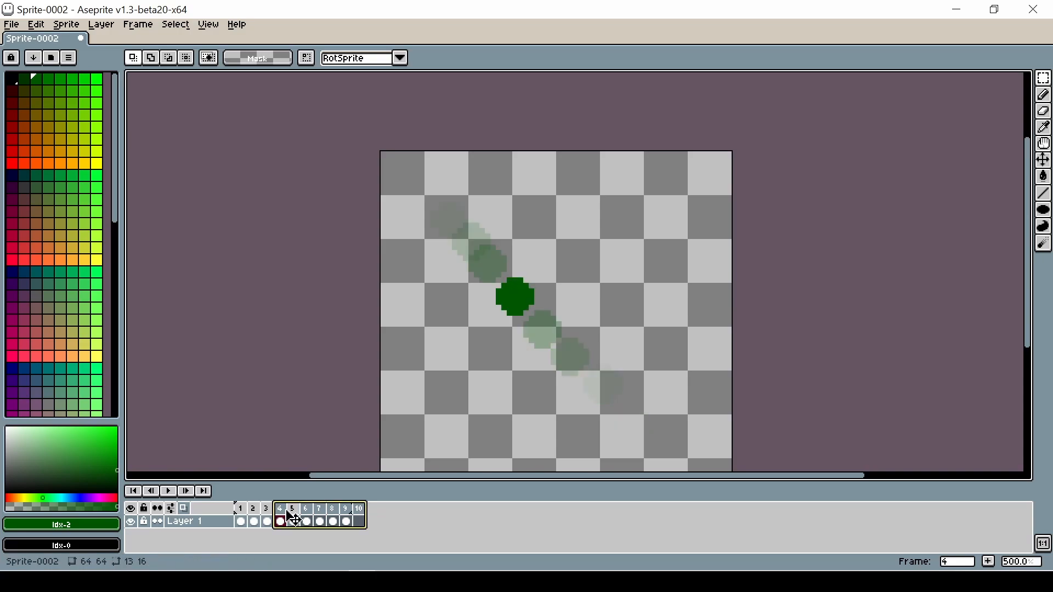
Step: Turn off onion skinning and play the animation, then stop it
{"action": "left_click", "coordinate": [181, 507]}
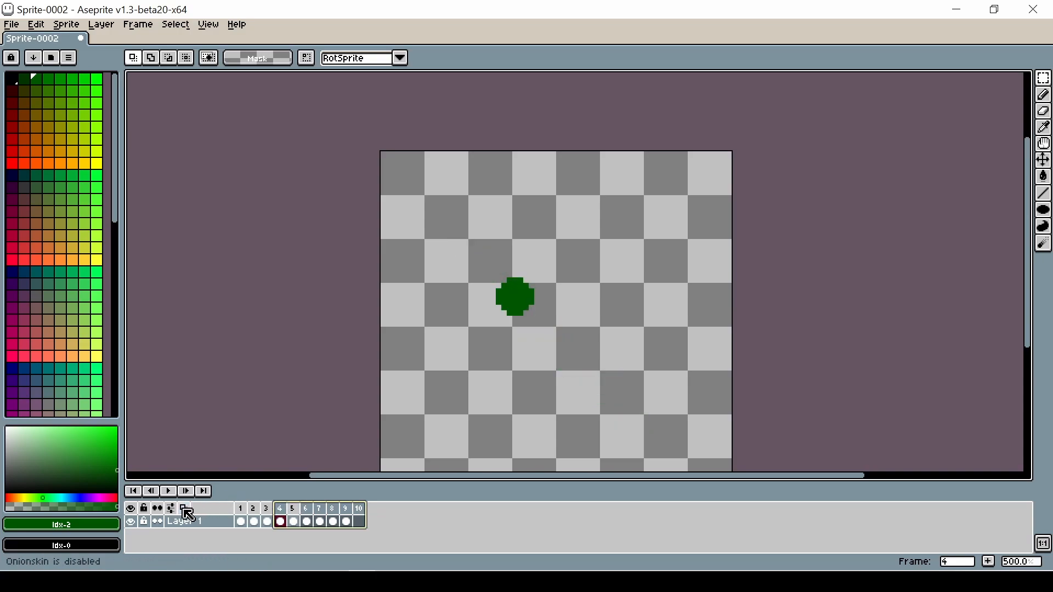
{"action": "left_click", "coordinate": [253, 520]}
{"action": "left_click", "coordinate": [168, 491]}
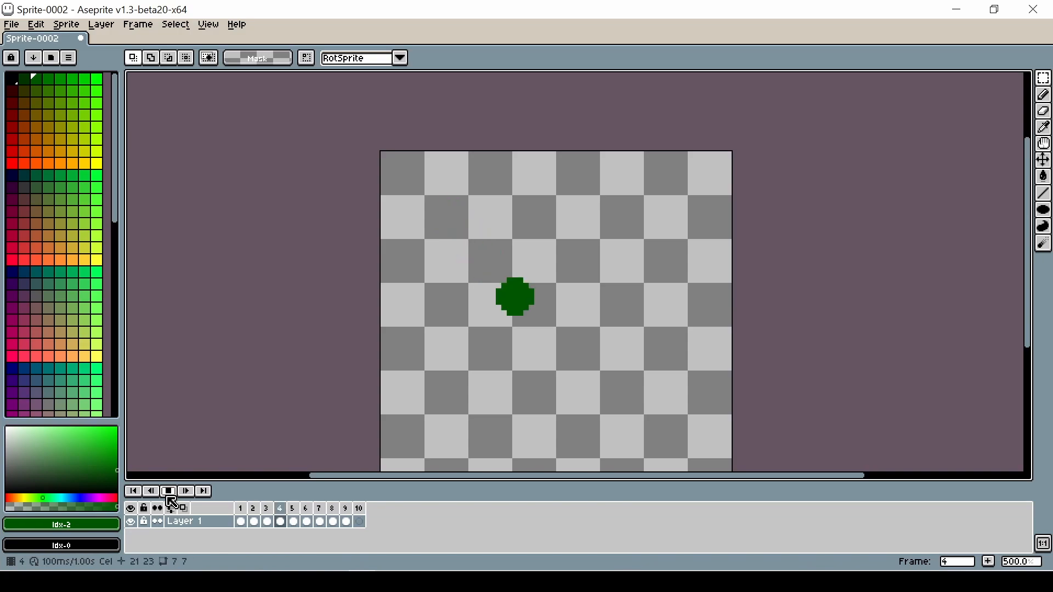
{"action": "left_click", "coordinate": [169, 491]}
Step: Review the whole animation from frame 1 with the full sprite in view
{"action": "scroll", "coordinate": [762, 379], "scroll_direction": "down", "scroll_amount": 1}
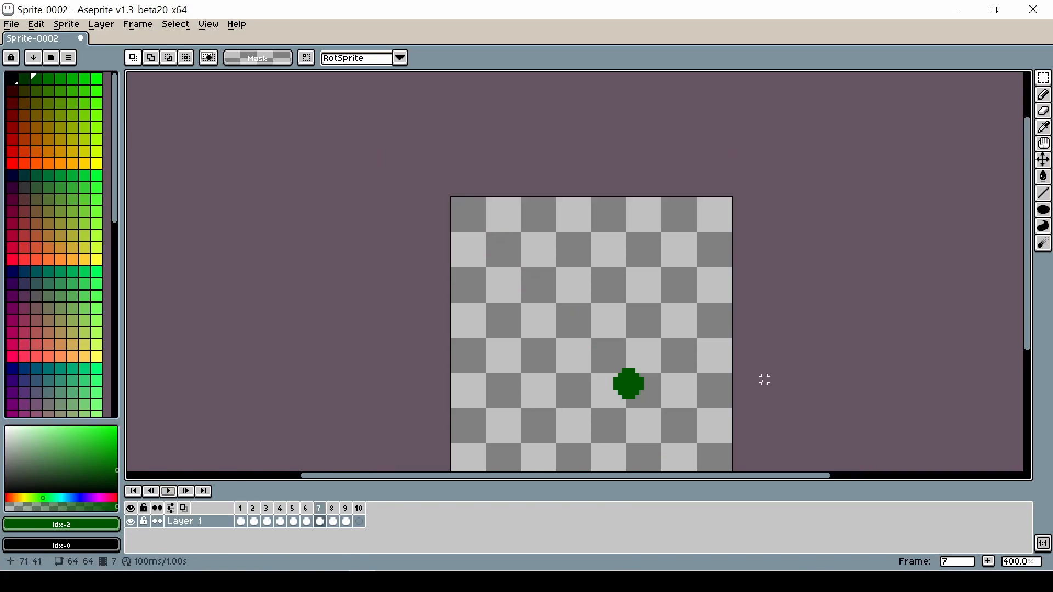
{"action": "key", "text": "space"}
{"action": "left_click_drag", "start_coordinate": [759, 377], "coordinate": [742, 301]}
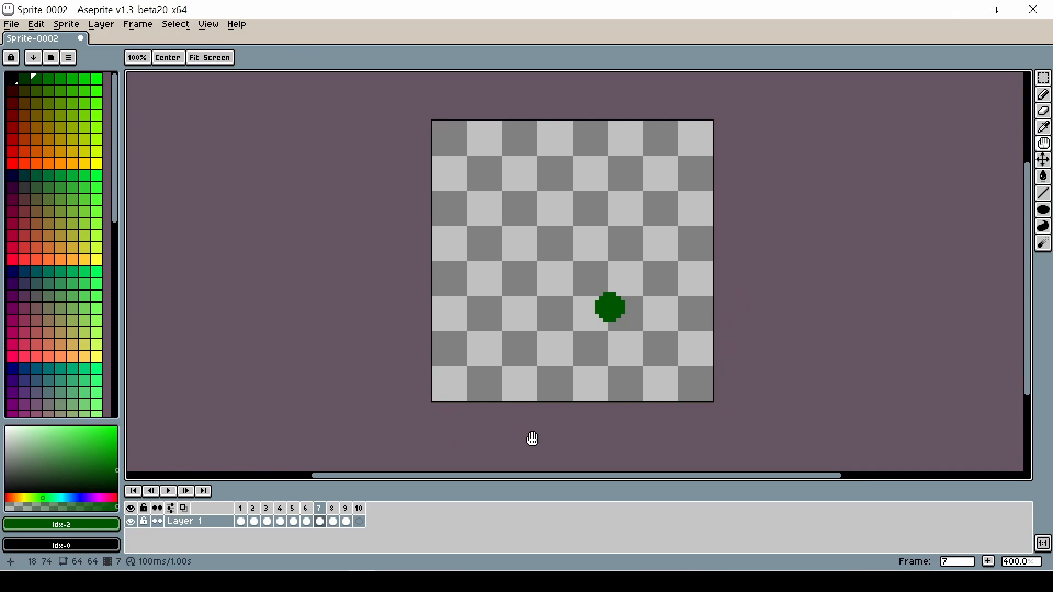
{"action": "left_click", "coordinate": [241, 509]}
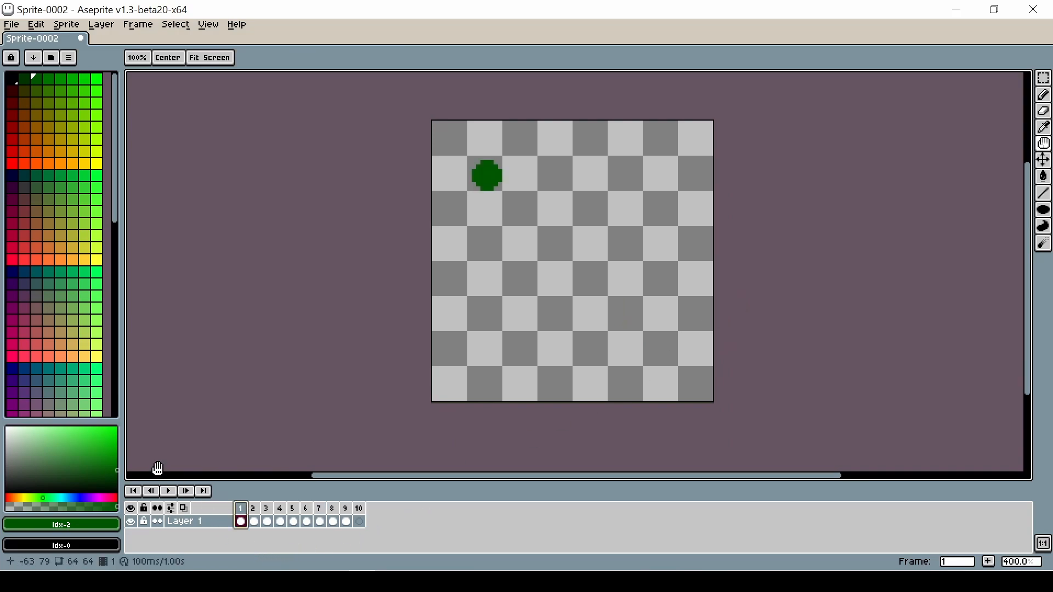
{"action": "left_click", "coordinate": [169, 491]}
{"action": "left_click", "coordinate": [168, 492]}
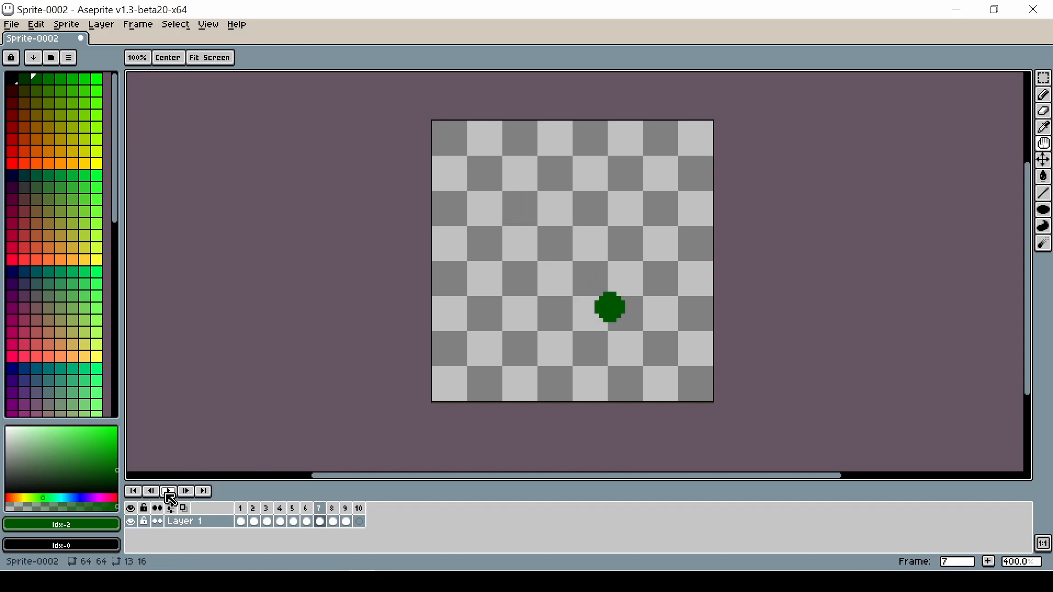
Step: Play the circle animation from frame 7 and stop it
{"action": "left_click", "coordinate": [169, 492]}
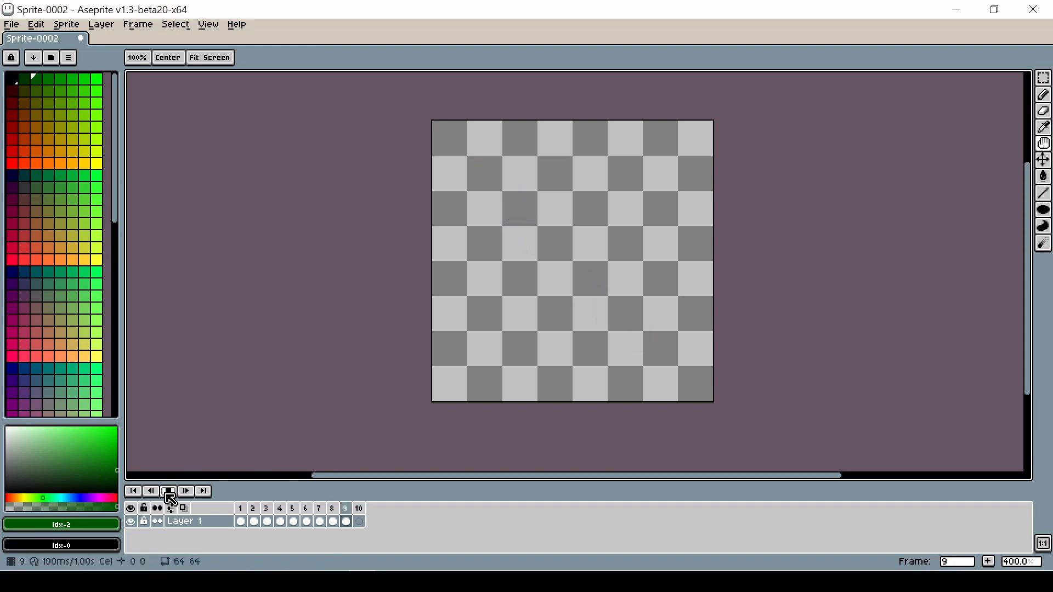
{"action": "left_click", "coordinate": [169, 492]}
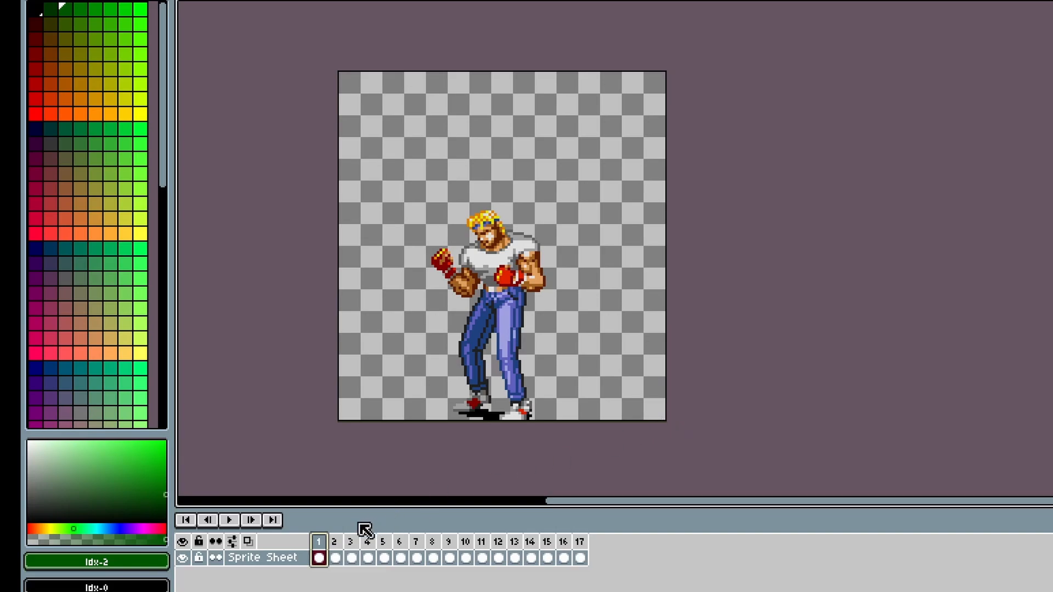
Step: Step through the sprite sheet's frames one by one, then play the animation and stop it
{"action": "left_click", "coordinate": [335, 556]}
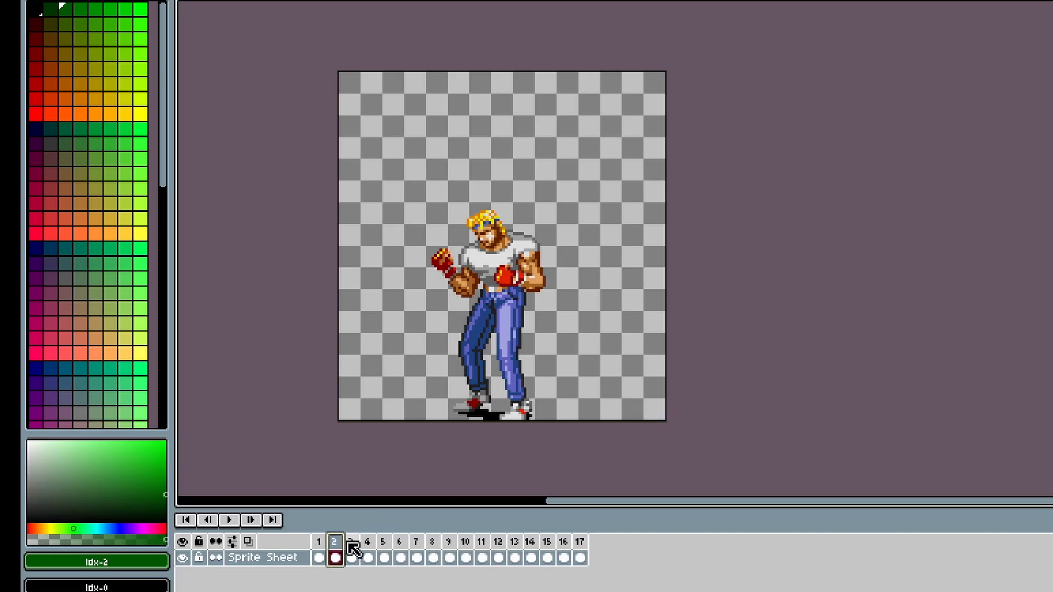
{"action": "left_click", "coordinate": [351, 551]}
{"action": "left_click", "coordinate": [367, 551]}
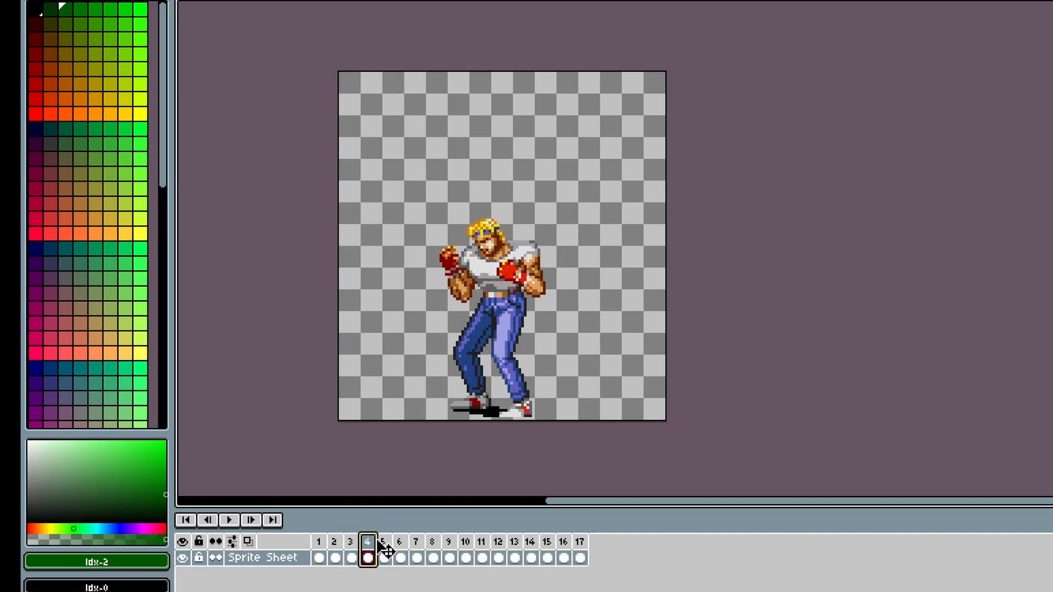
{"action": "left_click", "coordinate": [386, 550]}
{"action": "left_click", "coordinate": [404, 548]}
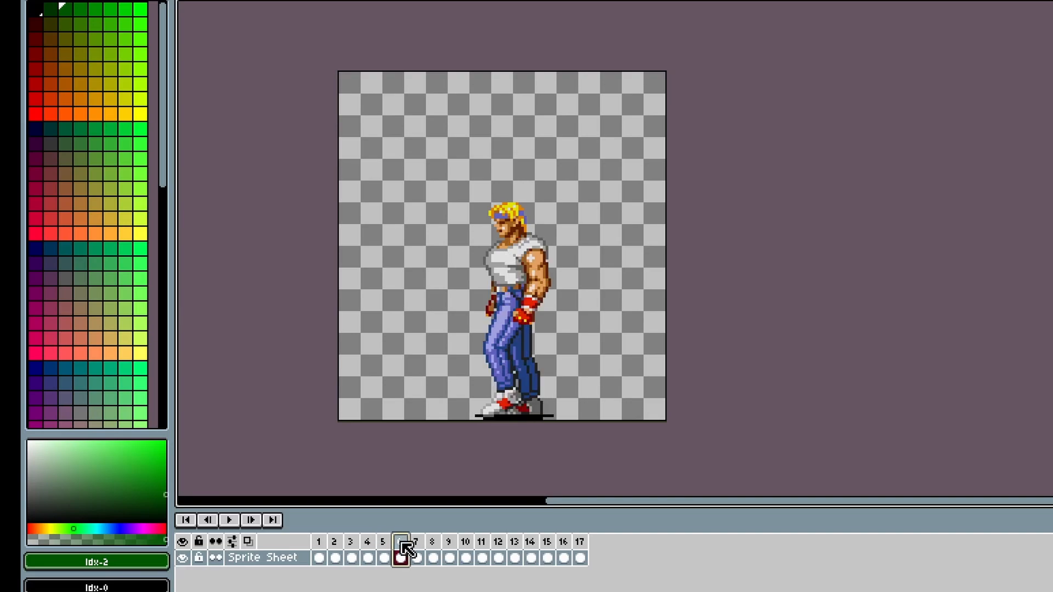
{"action": "left_click", "coordinate": [416, 548]}
{"action": "left_click", "coordinate": [319, 554]}
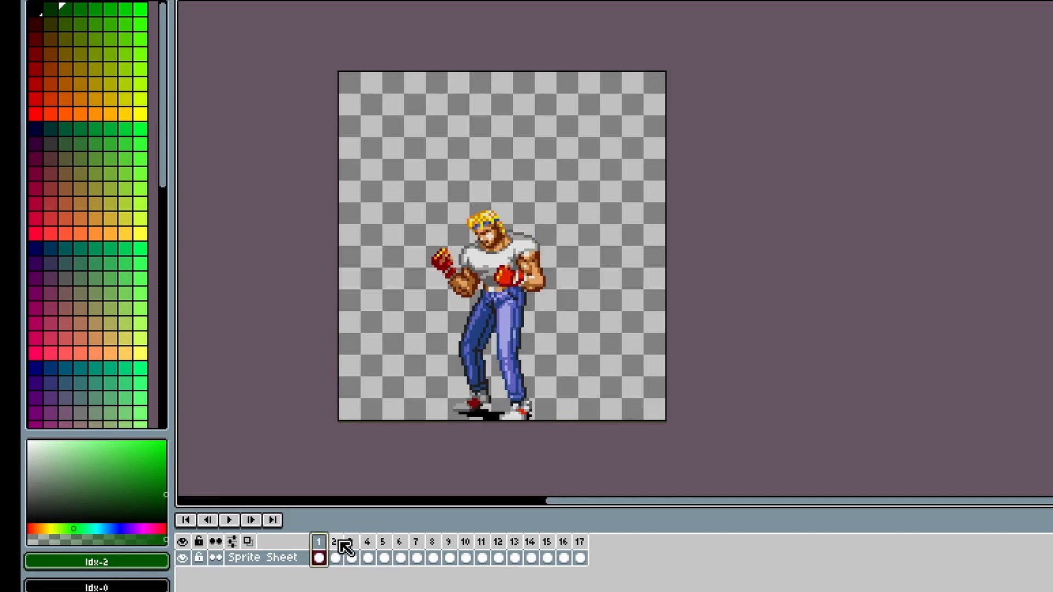
{"action": "left_click", "coordinate": [334, 548]}
{"action": "left_click", "coordinate": [320, 543]}
{"action": "left_click", "coordinate": [233, 525]}
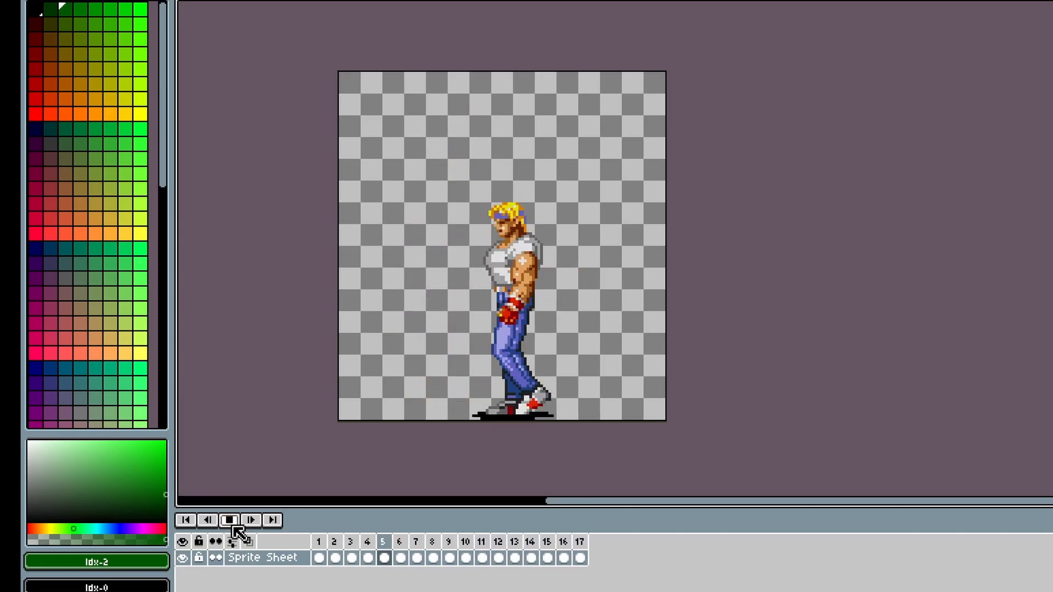
{"action": "left_click", "coordinate": [232, 523]}
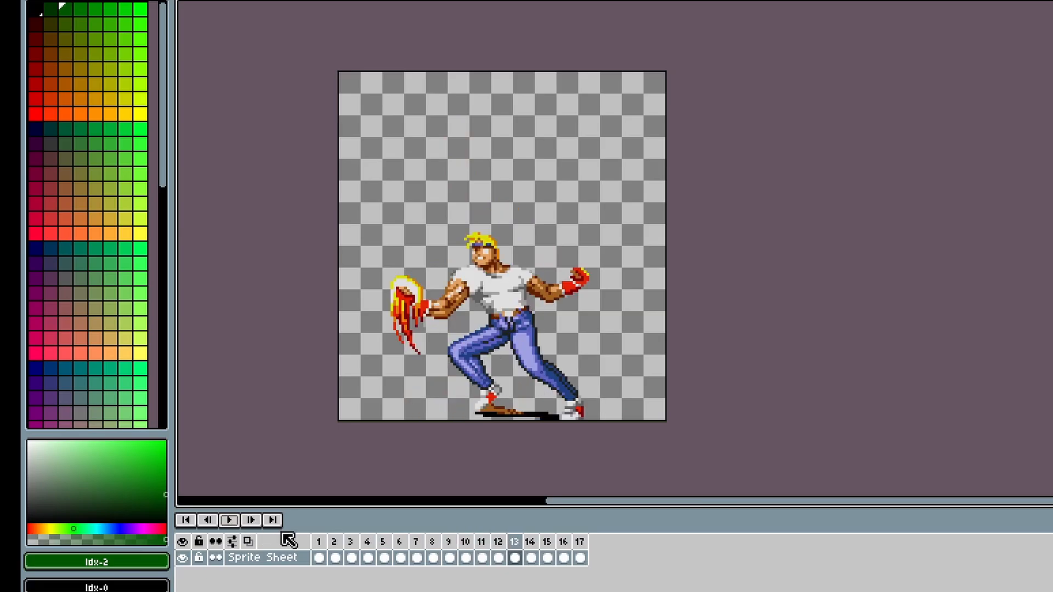
Step: Create a new tag named stationary covering frame 1
{"action": "left_click", "coordinate": [320, 546]}
{"action": "left_click", "coordinate": [317, 462]}
{"action": "left_click", "coordinate": [295, 458]}
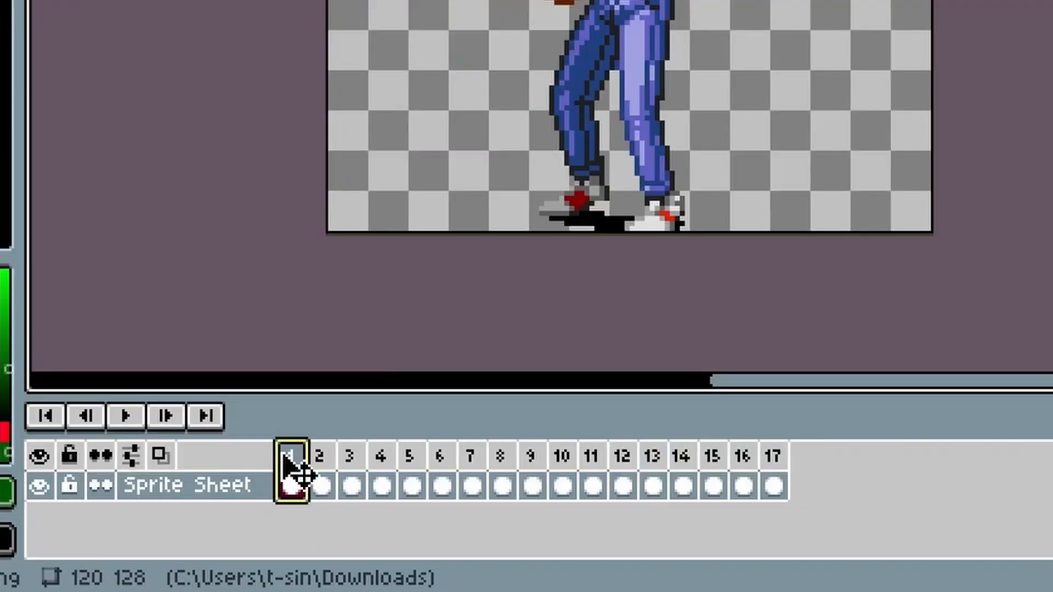
{"action": "right_click", "coordinate": [305, 469]}
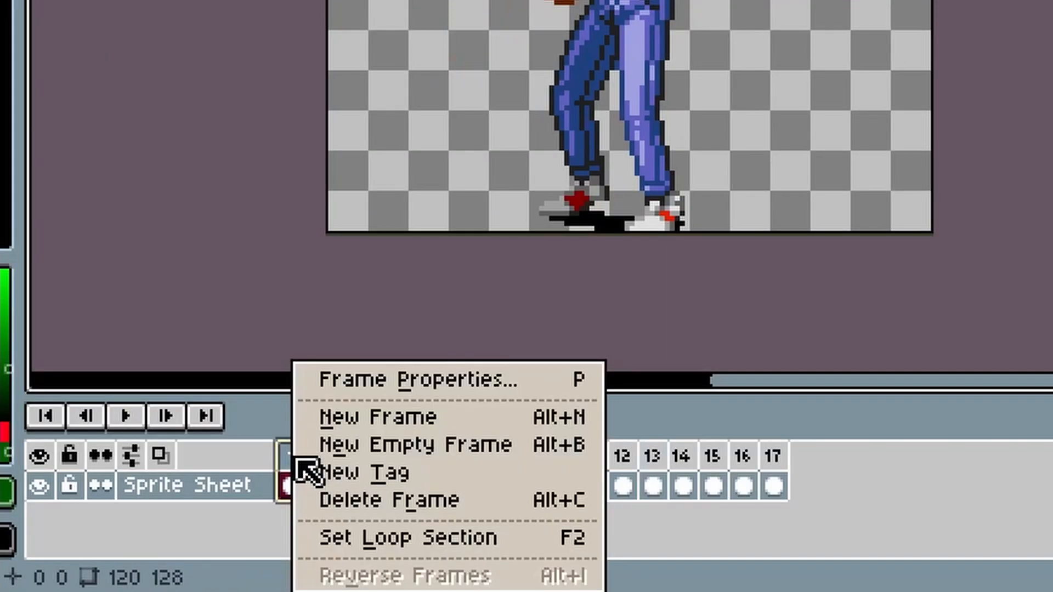
{"action": "left_click", "coordinate": [336, 472]}
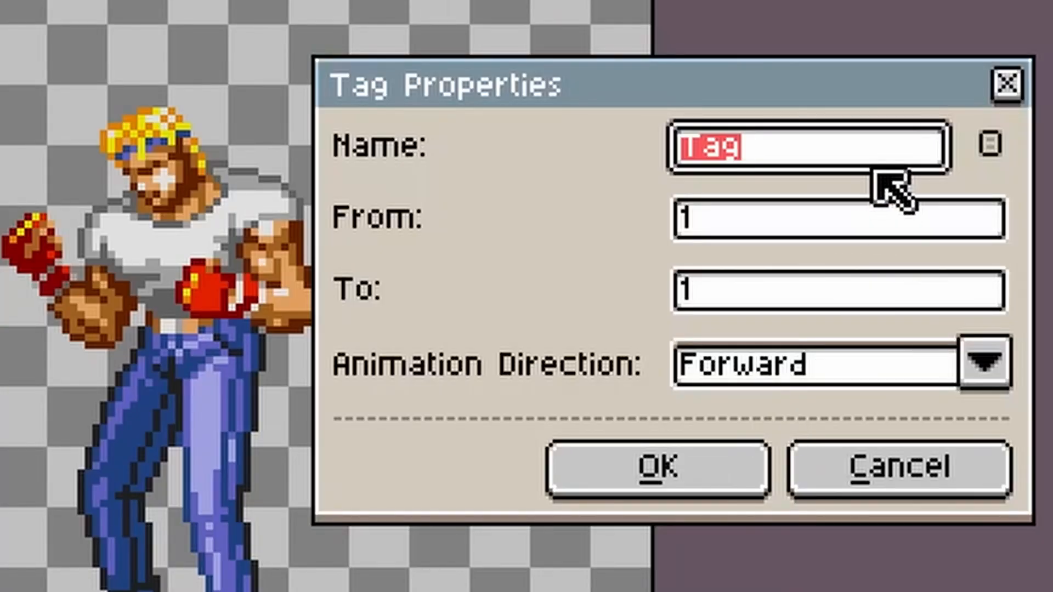
{"action": "type", "text": "stati"}
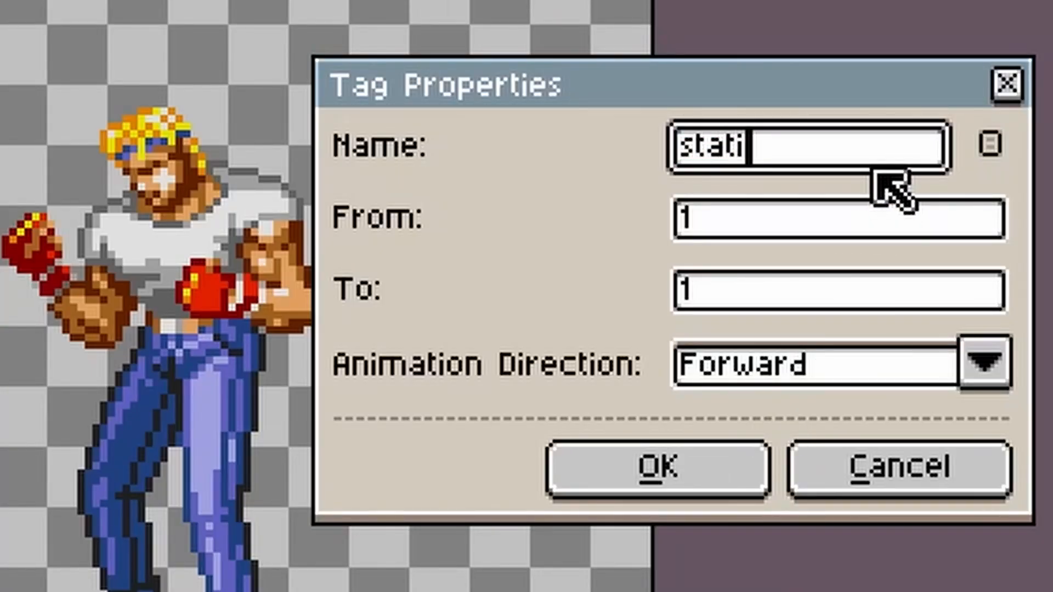
{"action": "type", "text": "onary"}
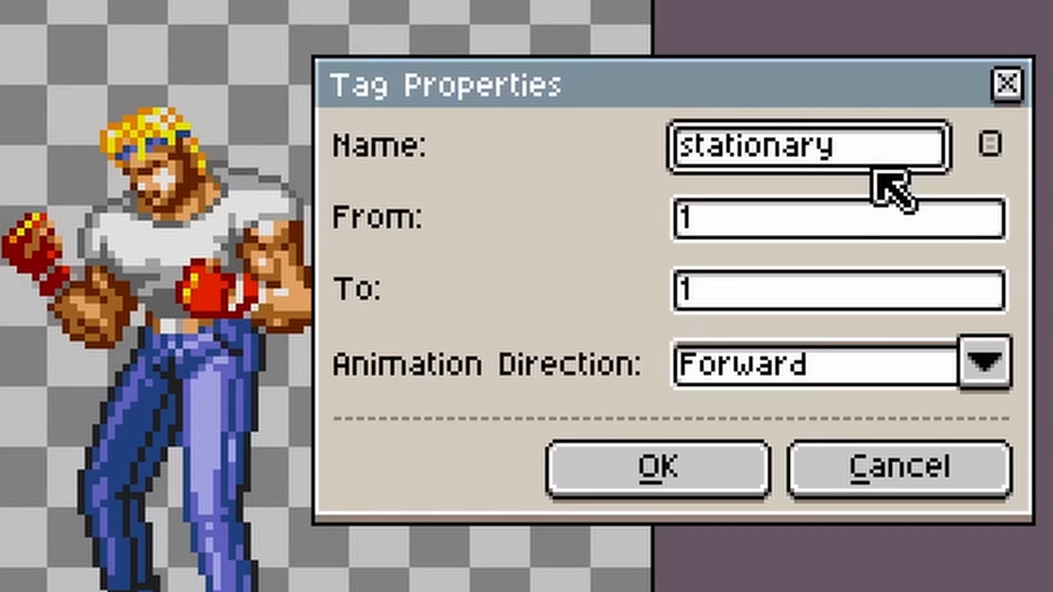
{"action": "key", "text": "Return"}
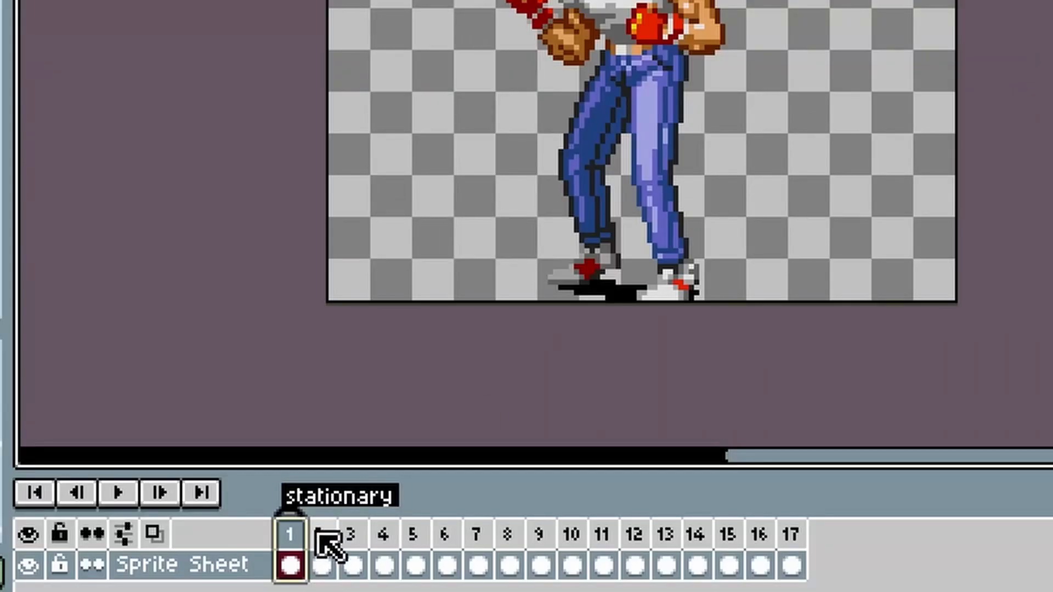
Step: Select frames 2 to 4 and tag them as idle
{"action": "left_click", "coordinate": [318, 531]}
{"action": "left_click", "coordinate": [354, 559]}
{"action": "left_click", "coordinate": [384, 559]}
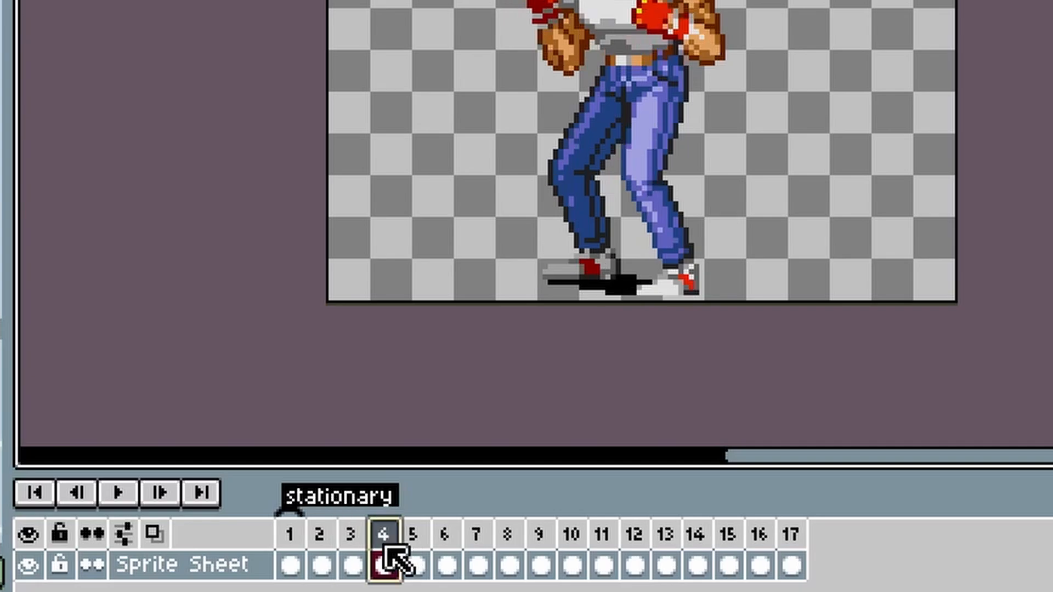
{"action": "left_click", "coordinate": [417, 559]}
{"action": "left_click", "coordinate": [384, 557]}
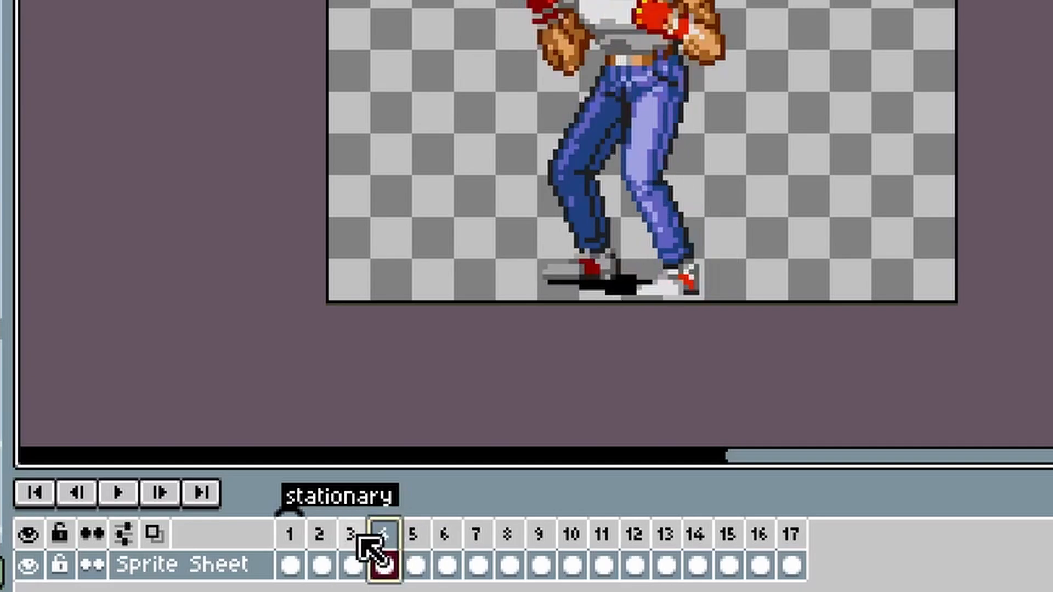
{"action": "left_click", "coordinate": [351, 557], "text": "shift"}
{"action": "left_click", "coordinate": [328, 546], "text": "shift"}
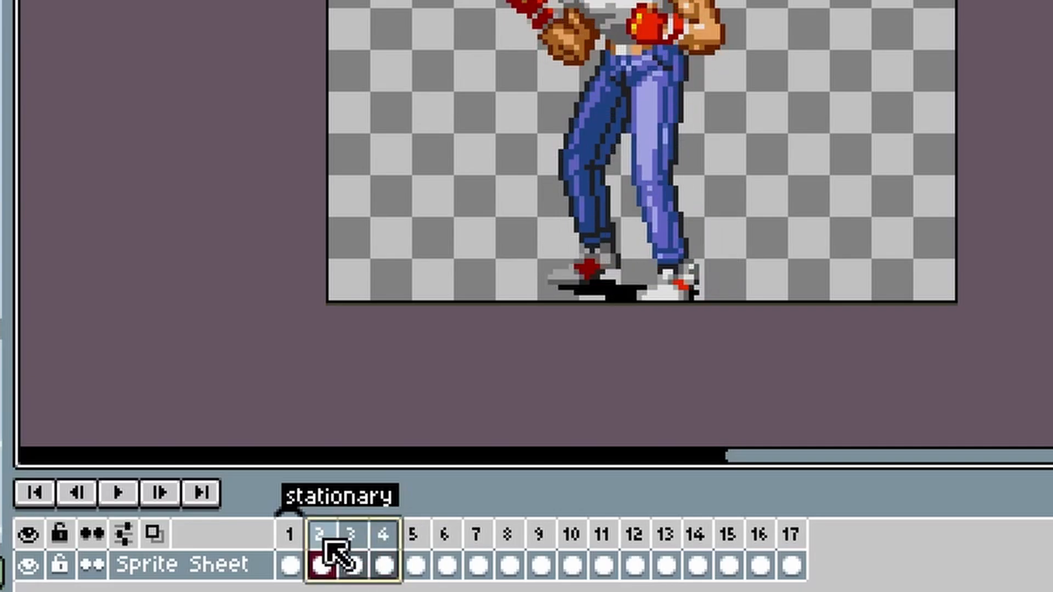
{"action": "right_click", "coordinate": [335, 553]}
{"action": "left_click", "coordinate": [427, 554]}
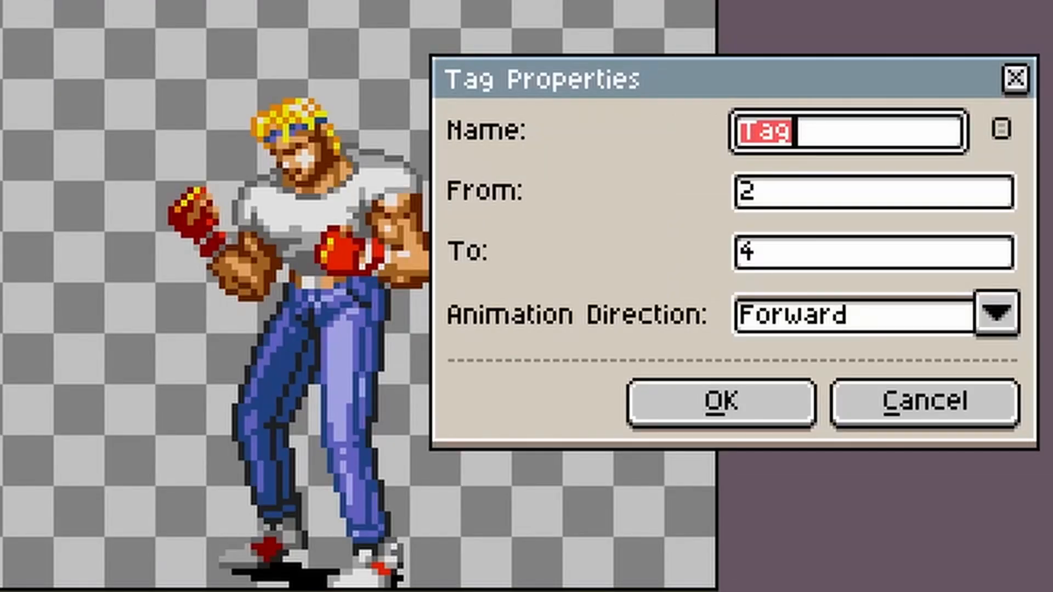
{"action": "type", "text": "idle"}
{"action": "key", "text": "Return"}
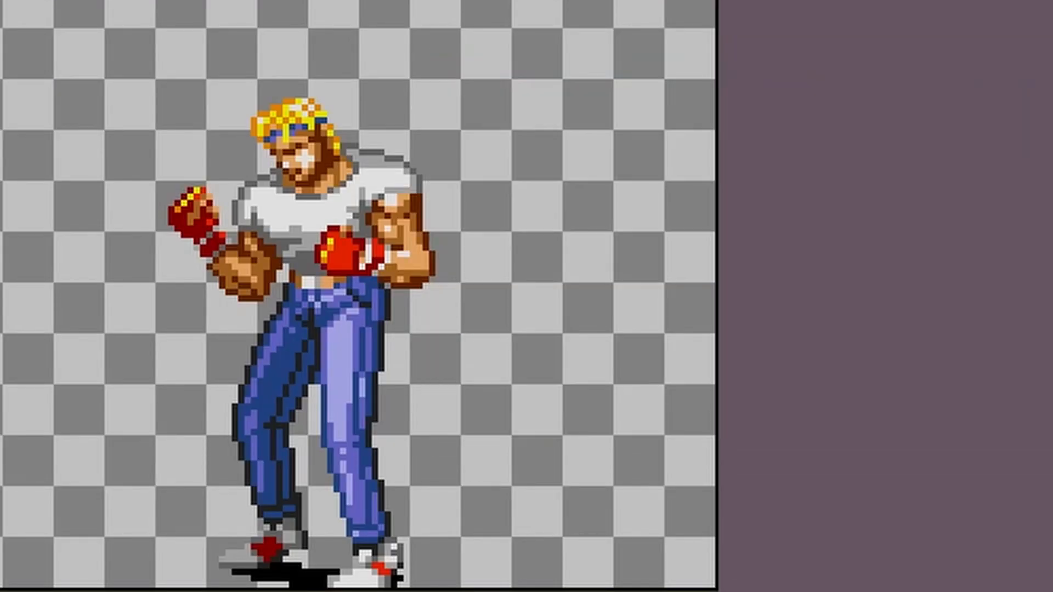
Step: Select frames 5 to 10 and tag them as walking
{"action": "left_click", "coordinate": [329, 564]}
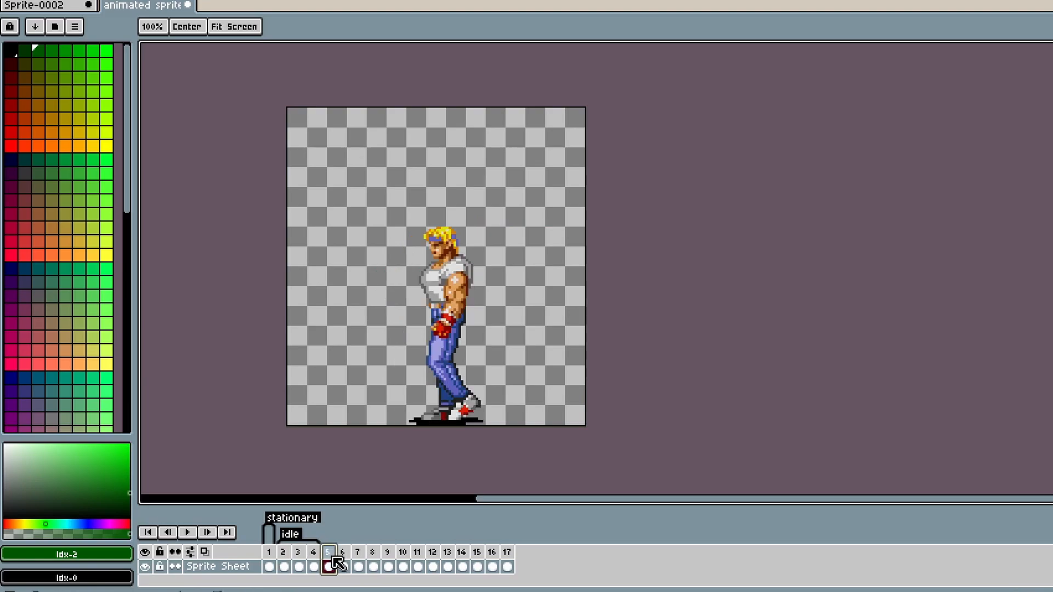
{"action": "left_click_drag", "start_coordinate": [352, 556], "coordinate": [404, 556]}
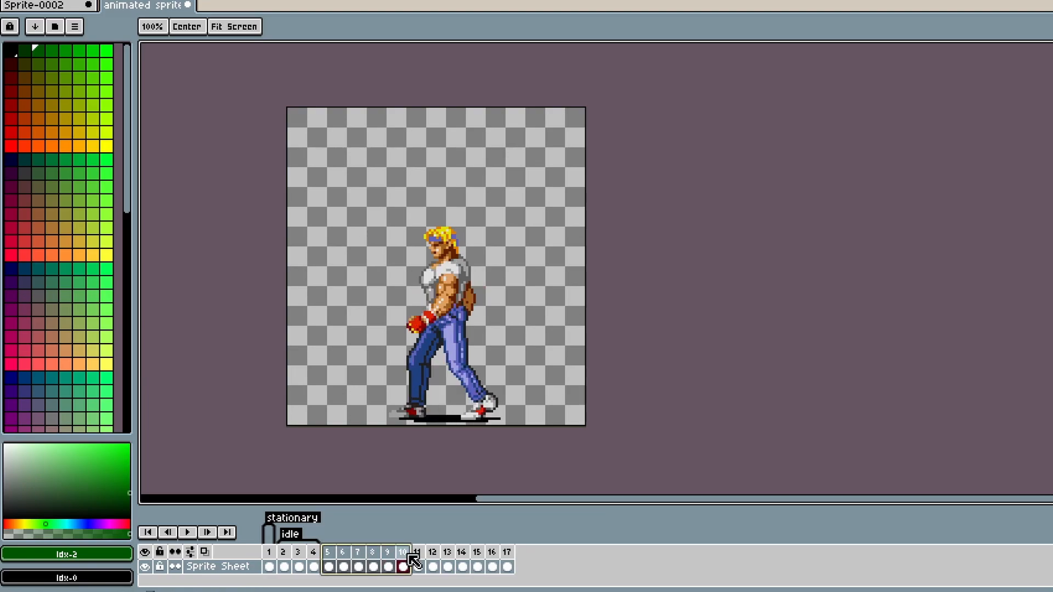
{"action": "right_click", "coordinate": [402, 562]}
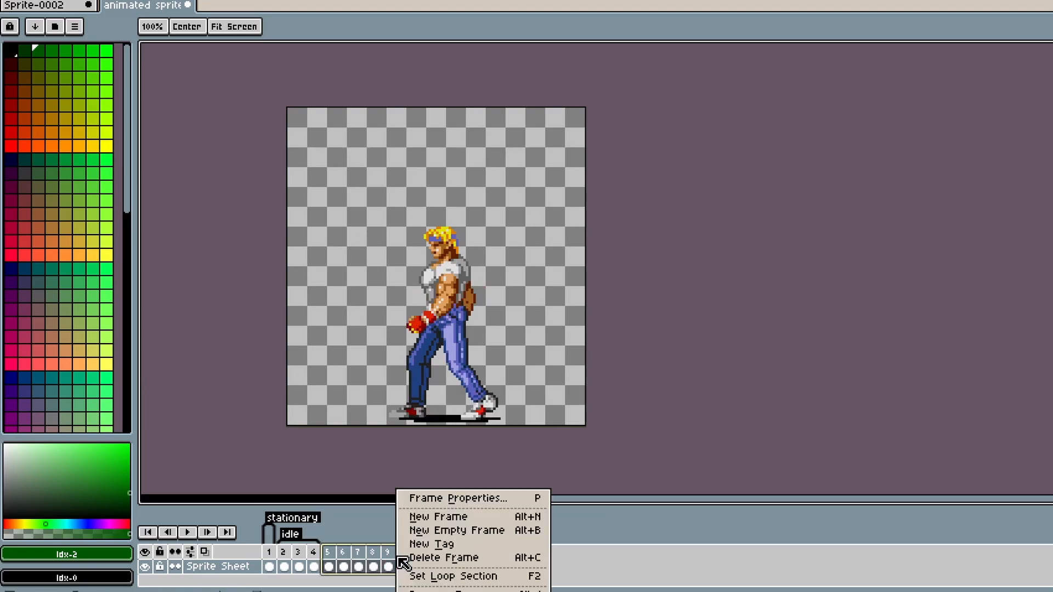
{"action": "left_click", "coordinate": [429, 545]}
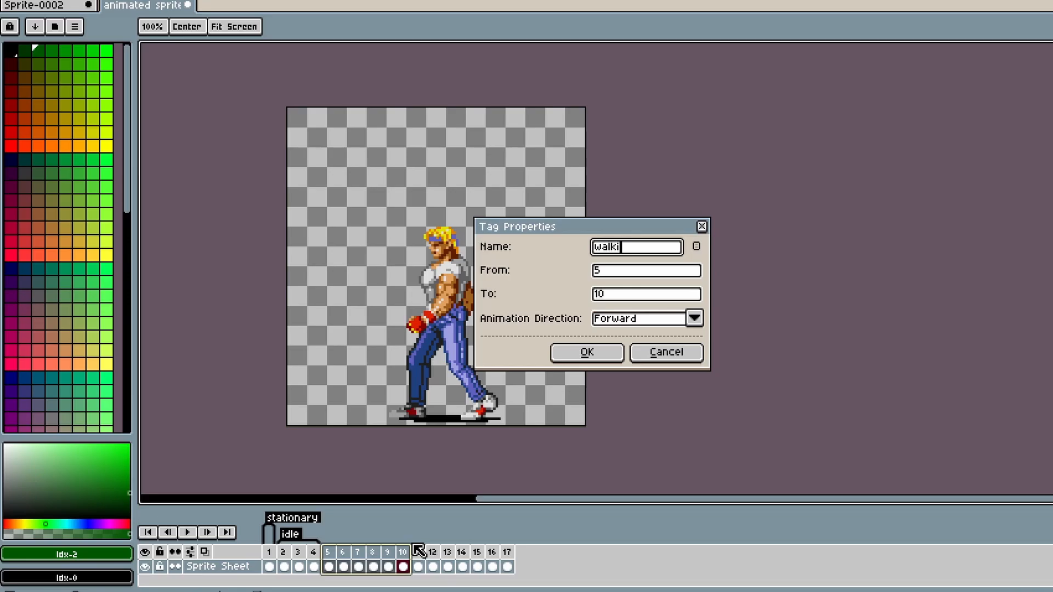
{"action": "key", "text": "Return"}
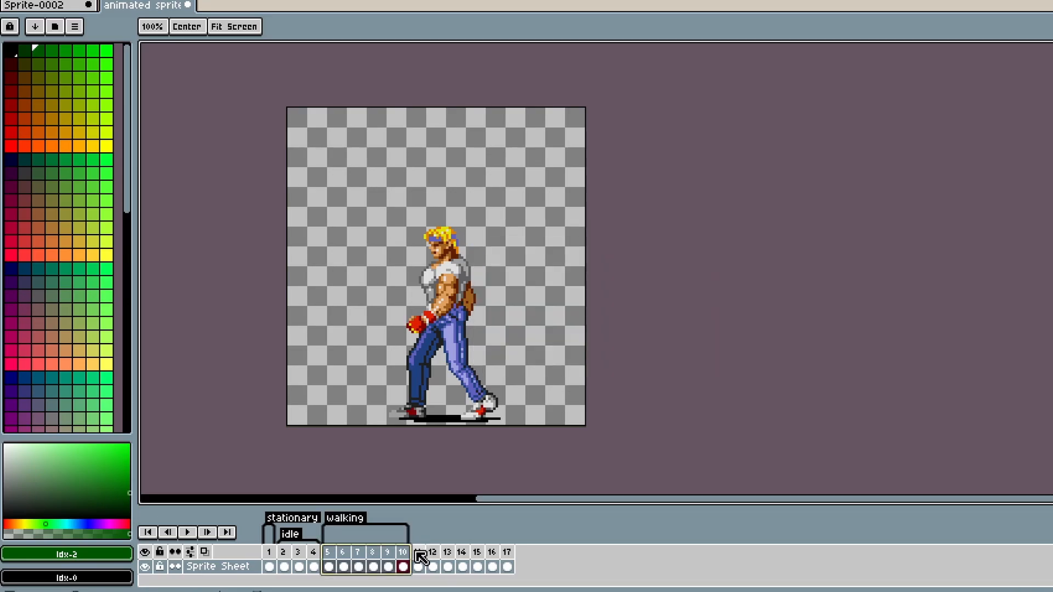
Step: Select frames 11 to 17 and tag them as grand upper
{"action": "left_click", "coordinate": [416, 553]}
{"action": "left_click", "coordinate": [432, 554], "text": "shift"}
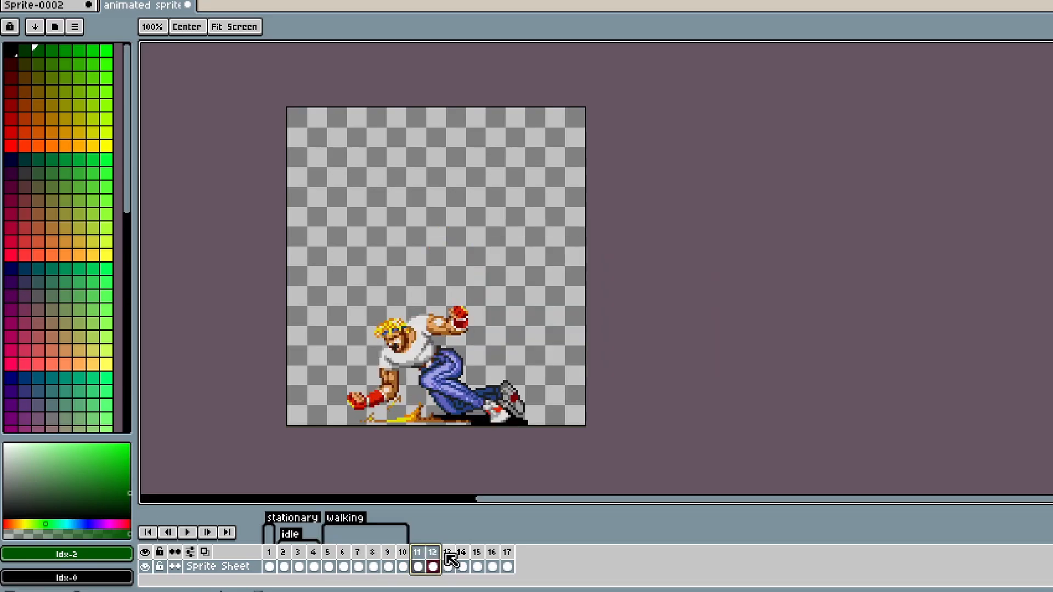
{"action": "left_click_drag", "start_coordinate": [450, 559], "coordinate": [503, 558]}
{"action": "right_click", "coordinate": [503, 559]}
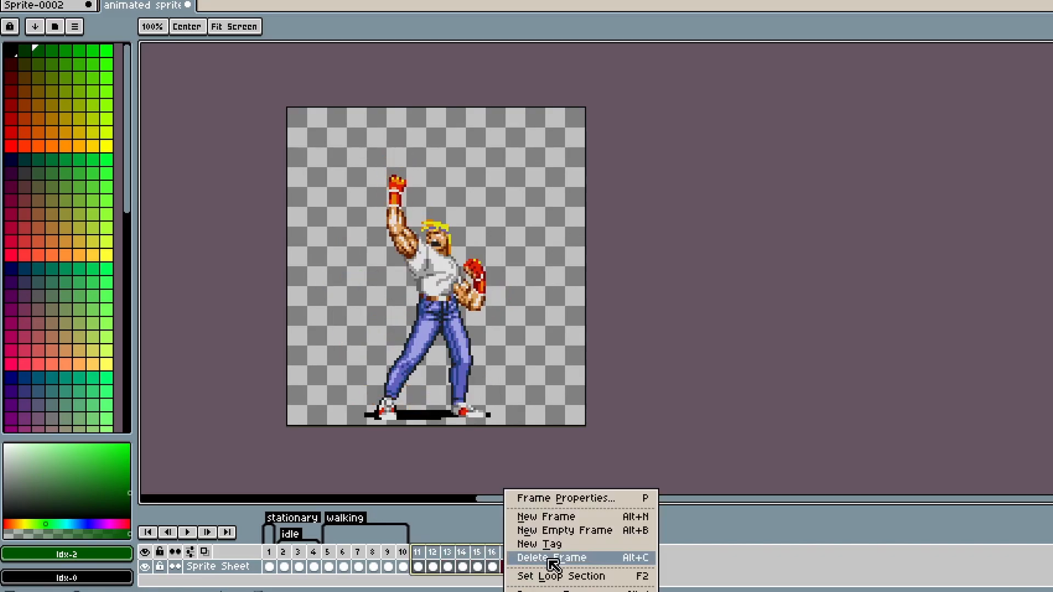
{"action": "left_click", "coordinate": [577, 545]}
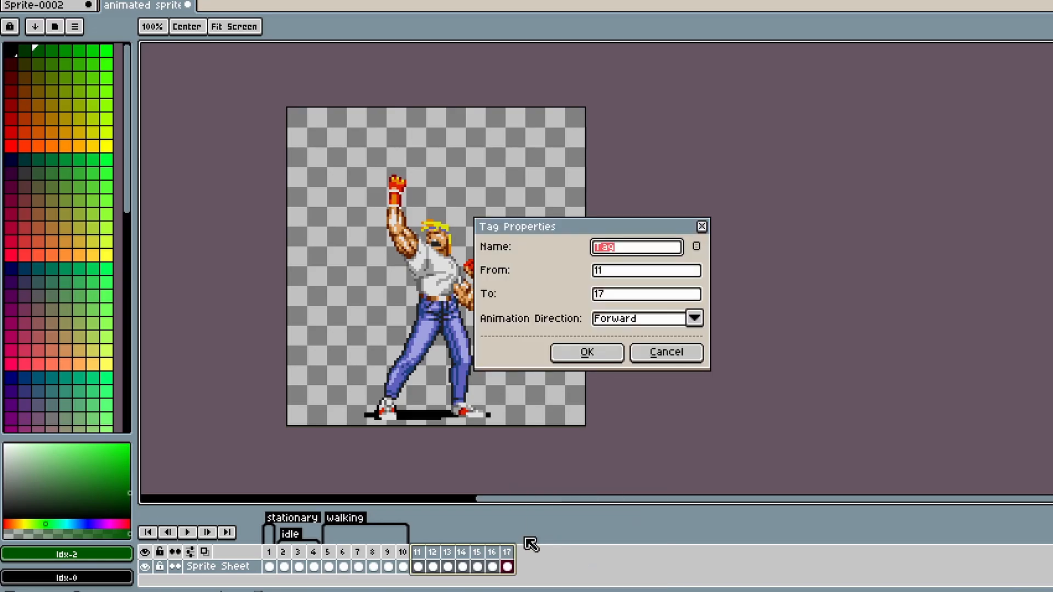
{"action": "type", "text": "grand upper"}
{"action": "key", "text": "Return"}
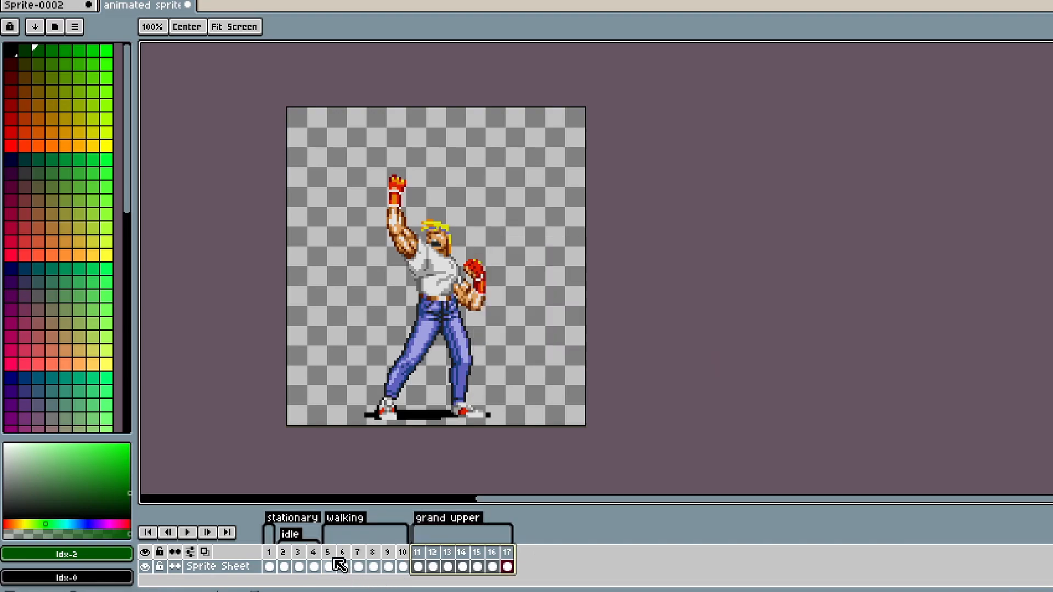
Step: Play the animation starting from the walking tag and from the grand upper tag, stopping each time
{"action": "left_click", "coordinate": [329, 566]}
{"action": "left_click", "coordinate": [187, 533]}
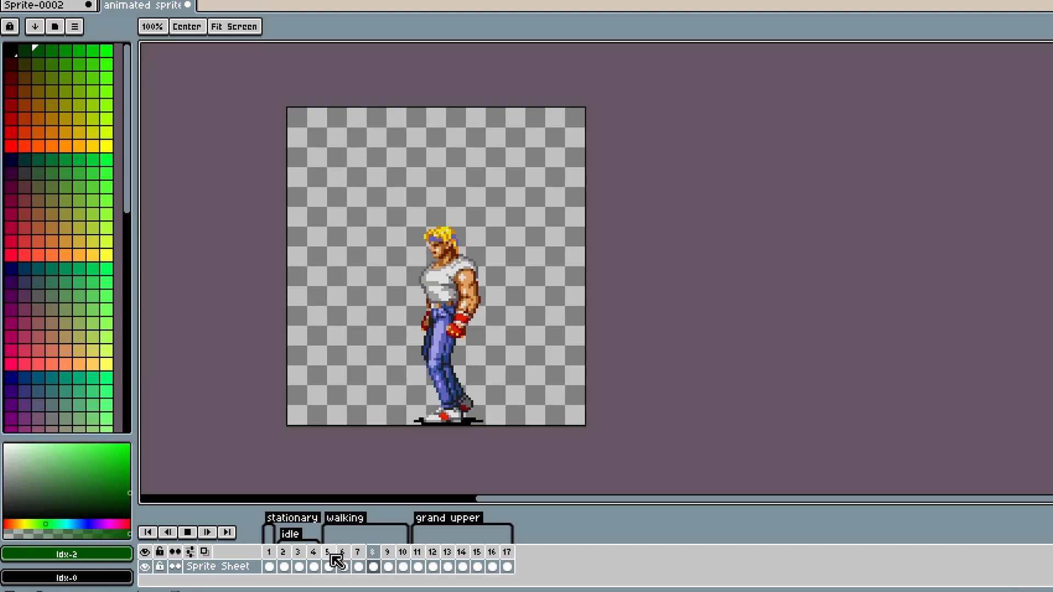
{"action": "left_click", "coordinate": [188, 532]}
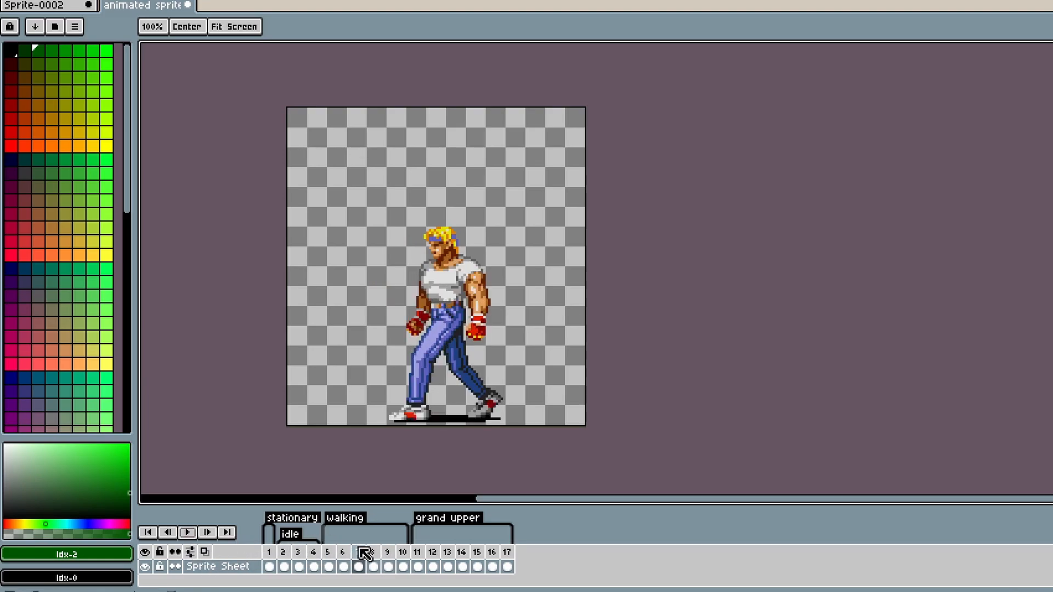
{"action": "left_click", "coordinate": [417, 552]}
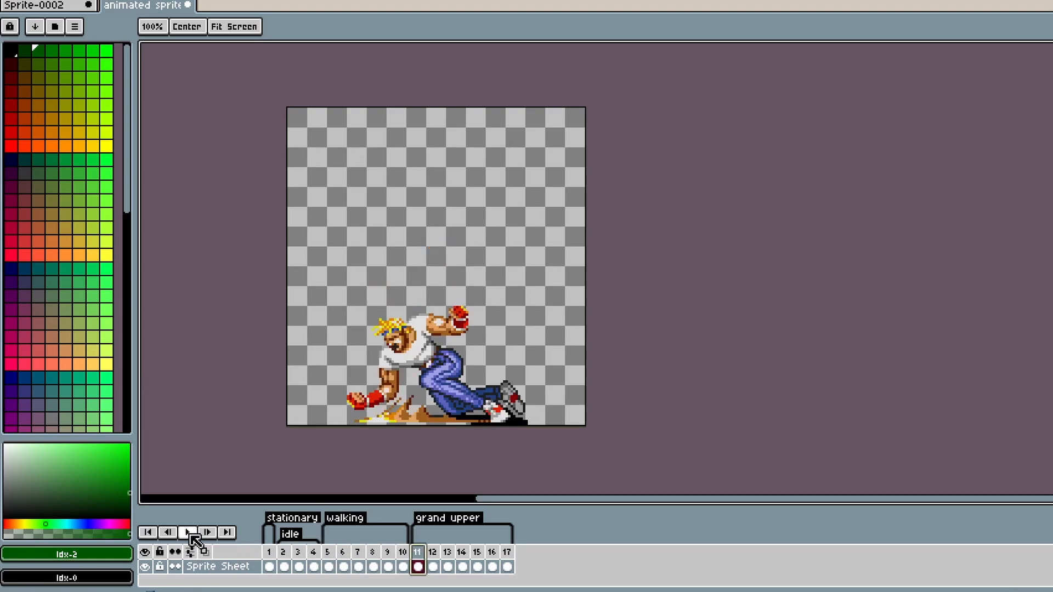
{"action": "left_click", "coordinate": [191, 537]}
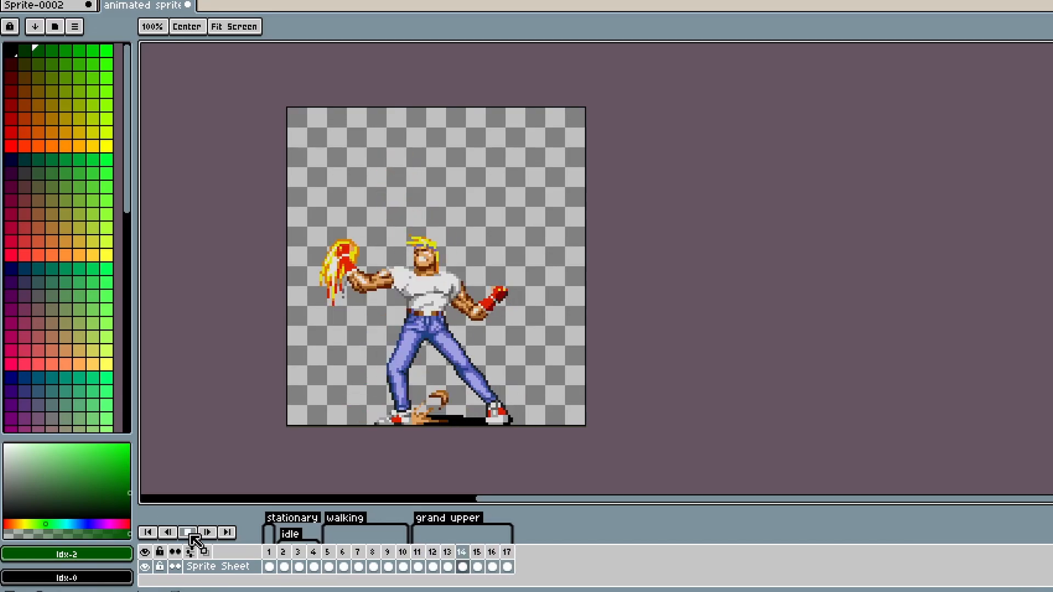
{"action": "left_click", "coordinate": [419, 552]}
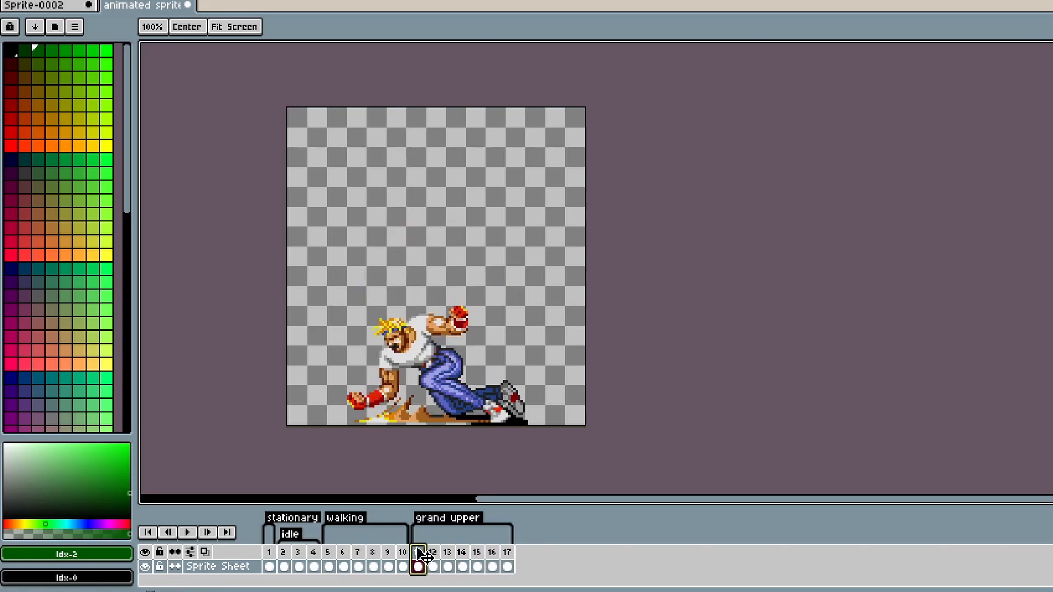
Step: Open frame 11's properties to inspect its duration, then cancel the dialog
{"action": "right_click", "coordinate": [427, 565]}
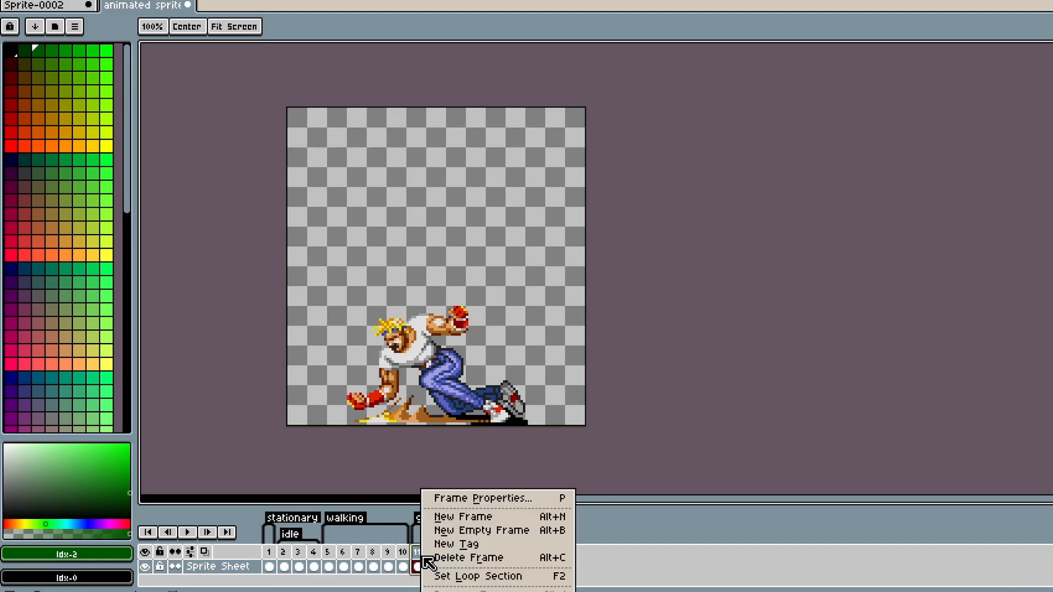
{"action": "left_click", "coordinate": [437, 499]}
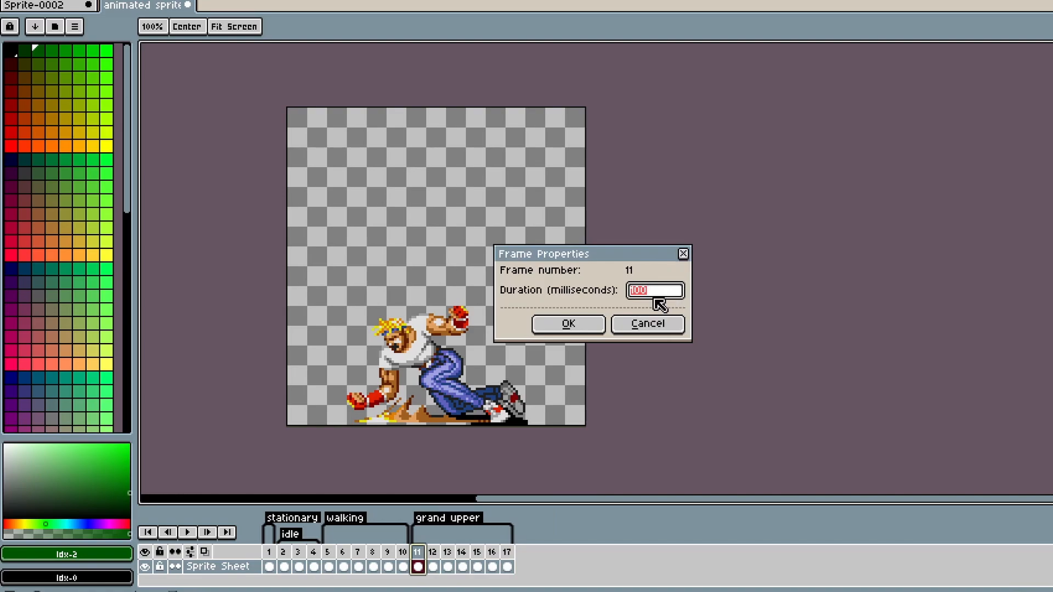
{"action": "left_click", "coordinate": [651, 327]}
Step: Set the duration of the last frame, frame 17, to 500 milliseconds
{"action": "left_click", "coordinate": [508, 557]}
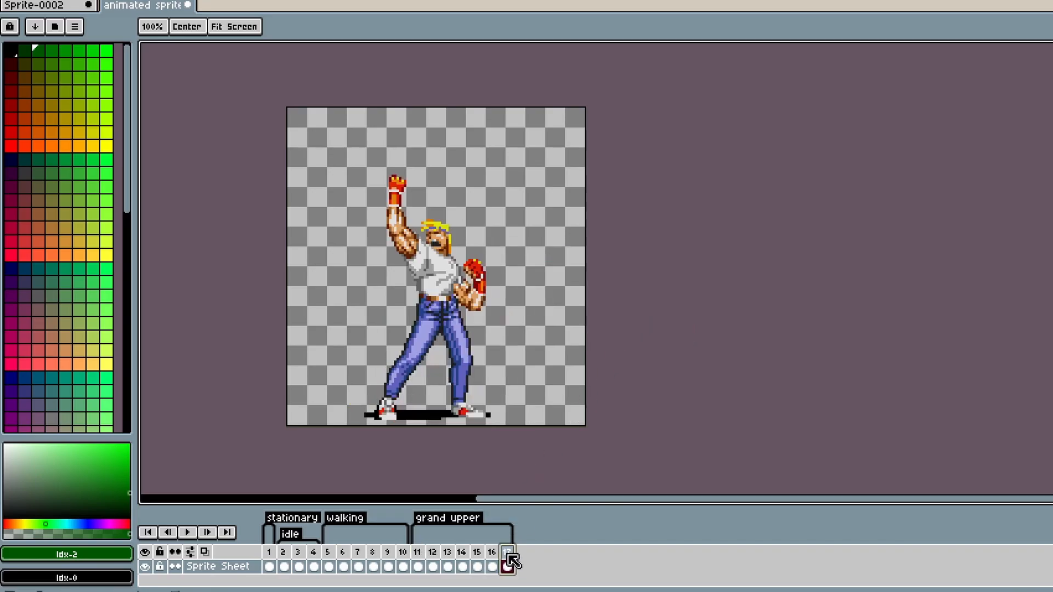
{"action": "right_click", "coordinate": [510, 556]}
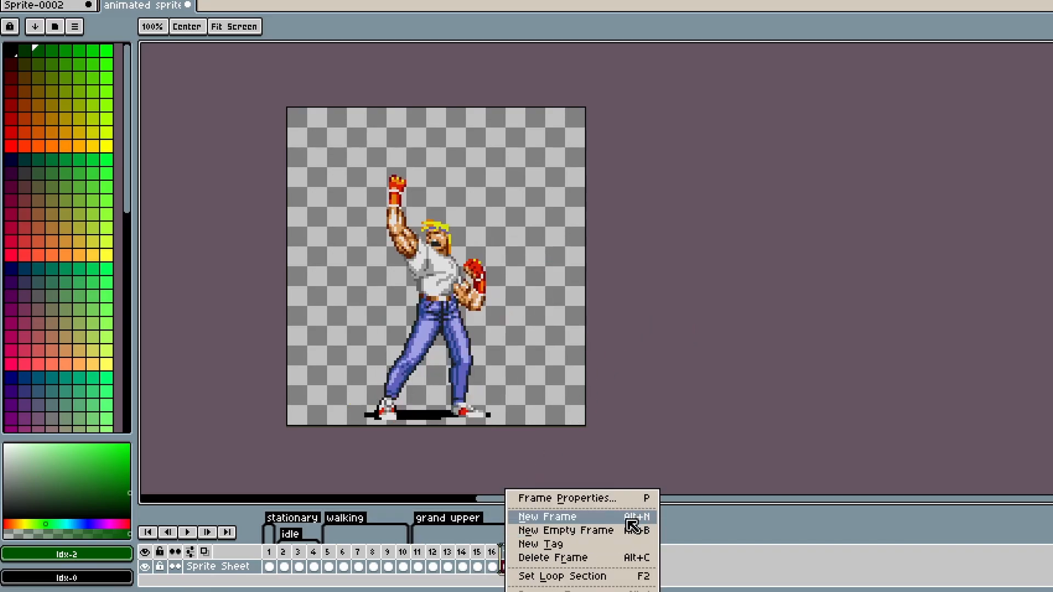
{"action": "left_click", "coordinate": [616, 499]}
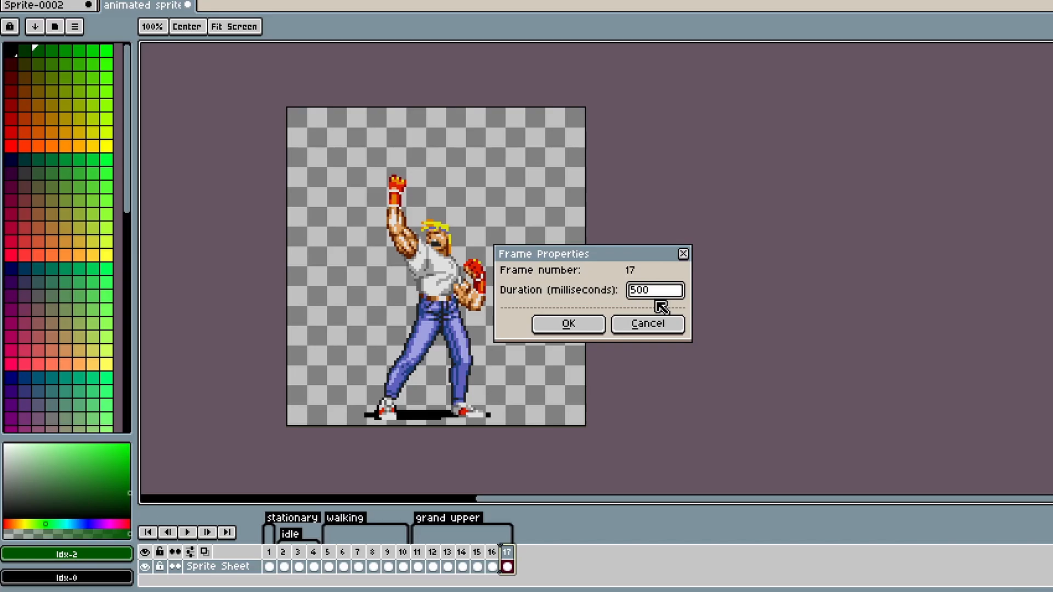
{"action": "left_click", "coordinate": [576, 328]}
Step: Play the animation from frame 11 to preview the grand upper timing, stopping playback
{"action": "left_click", "coordinate": [417, 566]}
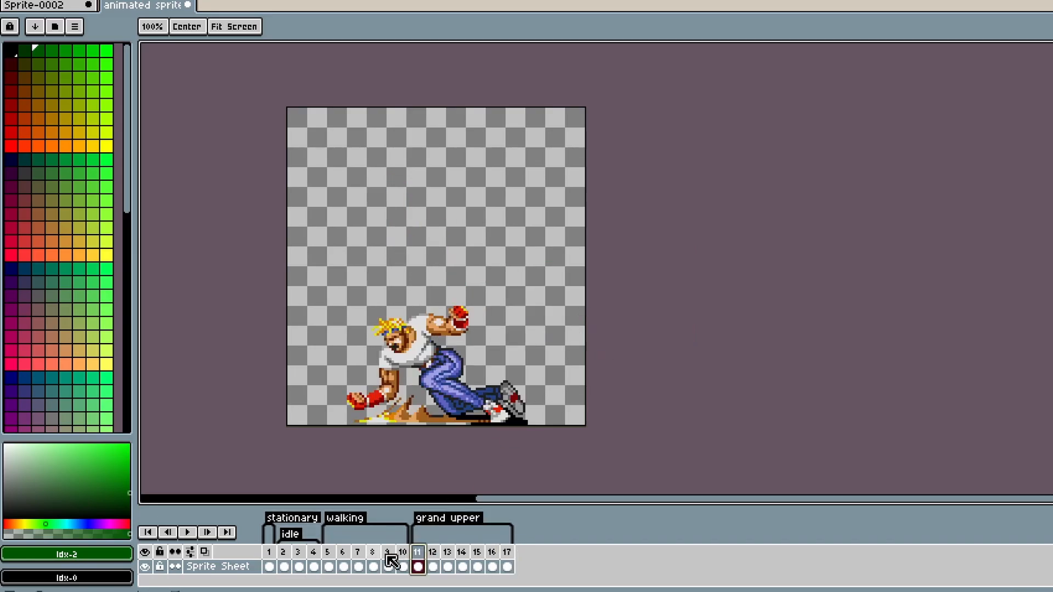
{"action": "left_click", "coordinate": [188, 535]}
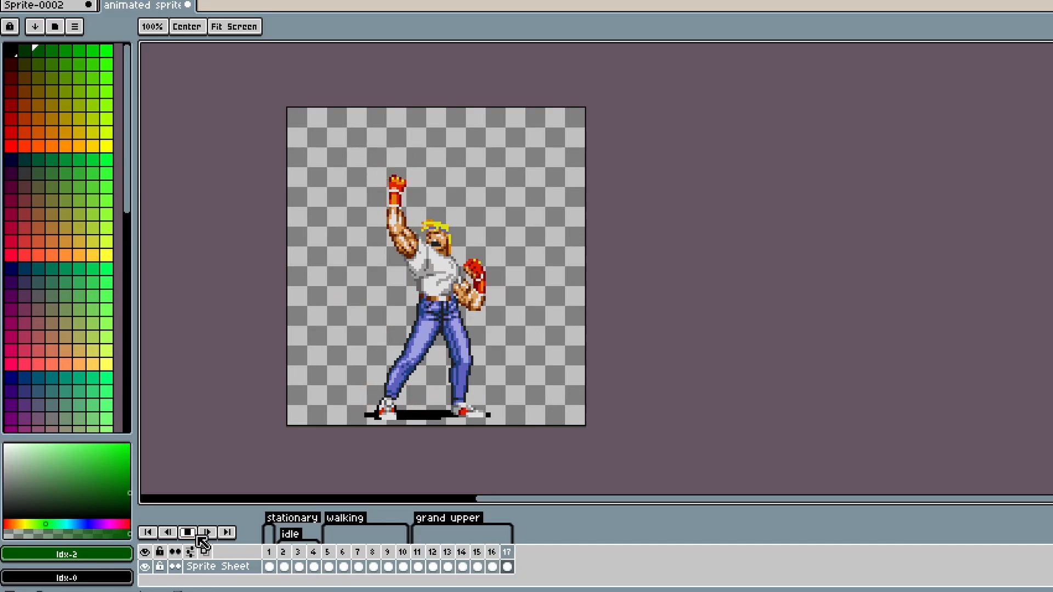
{"action": "left_click", "coordinate": [198, 536]}
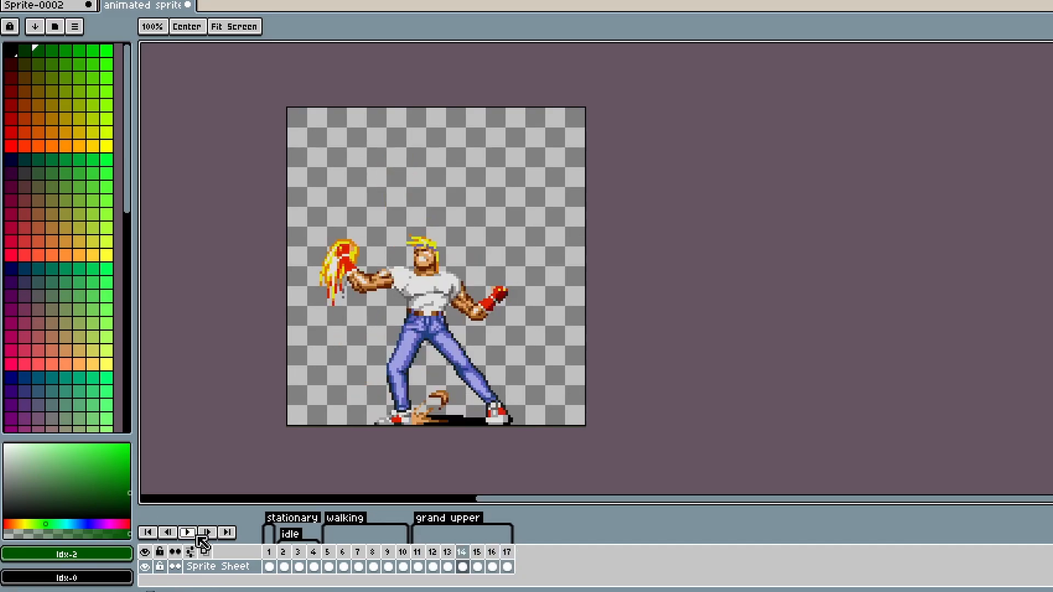
{"action": "left_click", "coordinate": [197, 537]}
{"action": "left_click", "coordinate": [200, 537]}
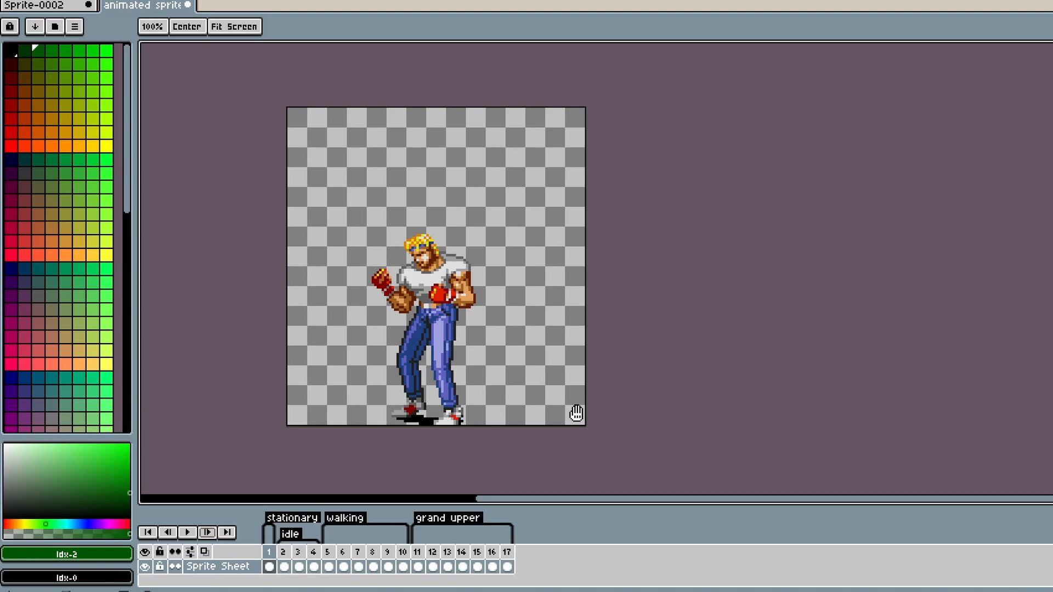
Step: Select frames 11 to 13 and set their duration to 300 milliseconds
{"action": "left_click", "coordinate": [418, 565]}
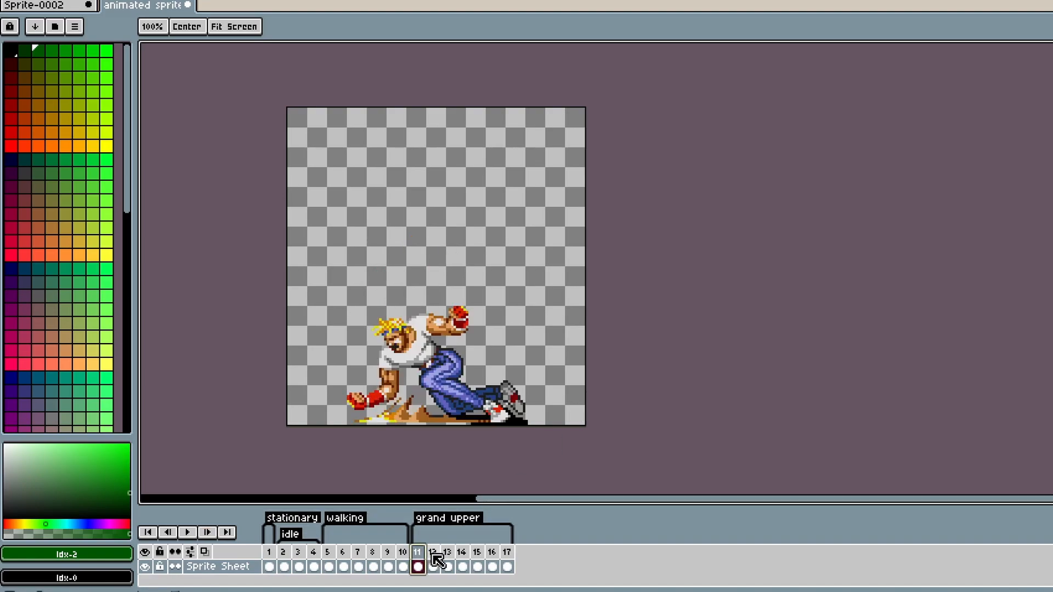
{"action": "left_click", "coordinate": [448, 566], "text": "shift"}
{"action": "right_click", "coordinate": [449, 566]}
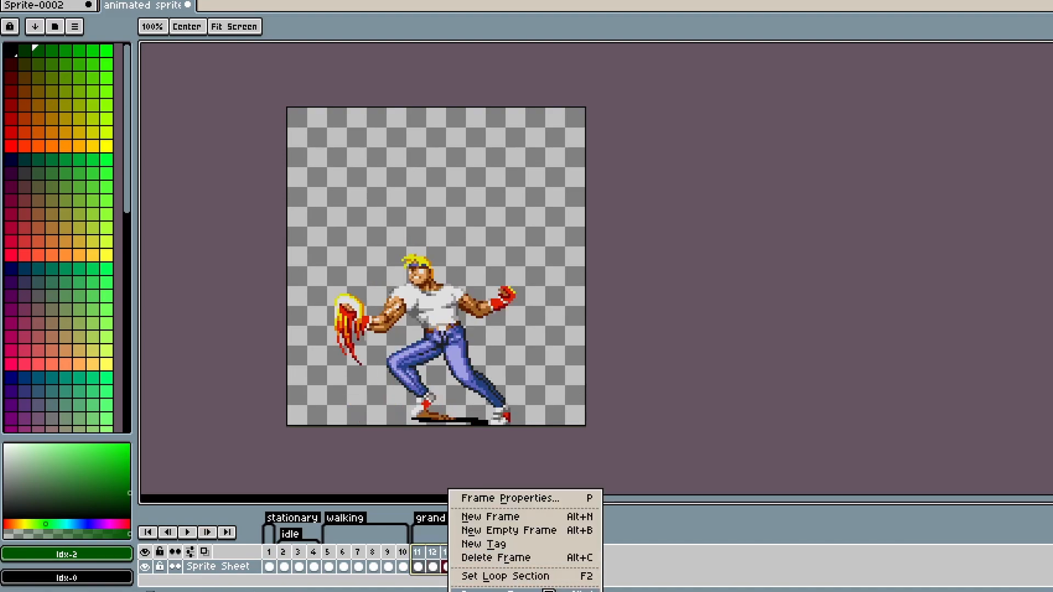
{"action": "left_click", "coordinate": [538, 503]}
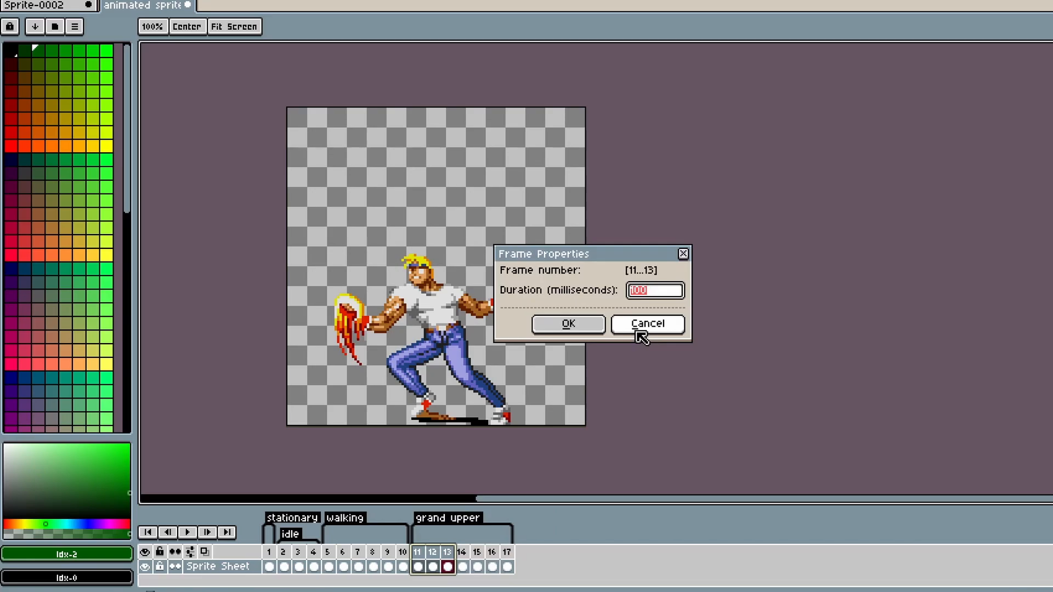
{"action": "type", "text": "300"}
{"action": "left_click", "coordinate": [575, 326]}
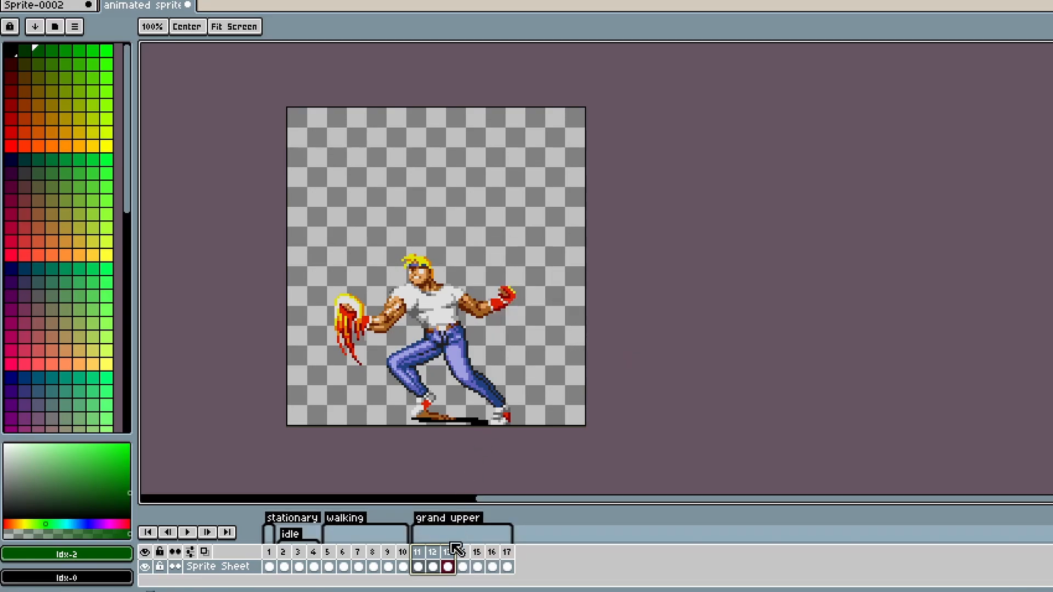
Step: Play the animation from frame 11 again to preview the new timing, then stop it
{"action": "left_click", "coordinate": [433, 555]}
{"action": "left_click", "coordinate": [418, 550]}
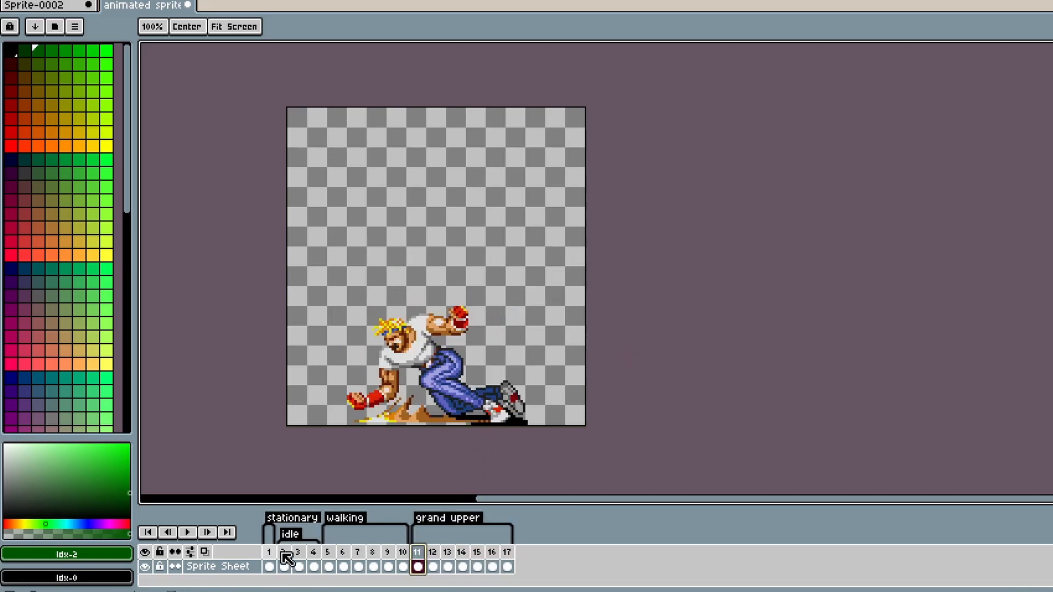
{"action": "left_click", "coordinate": [187, 532]}
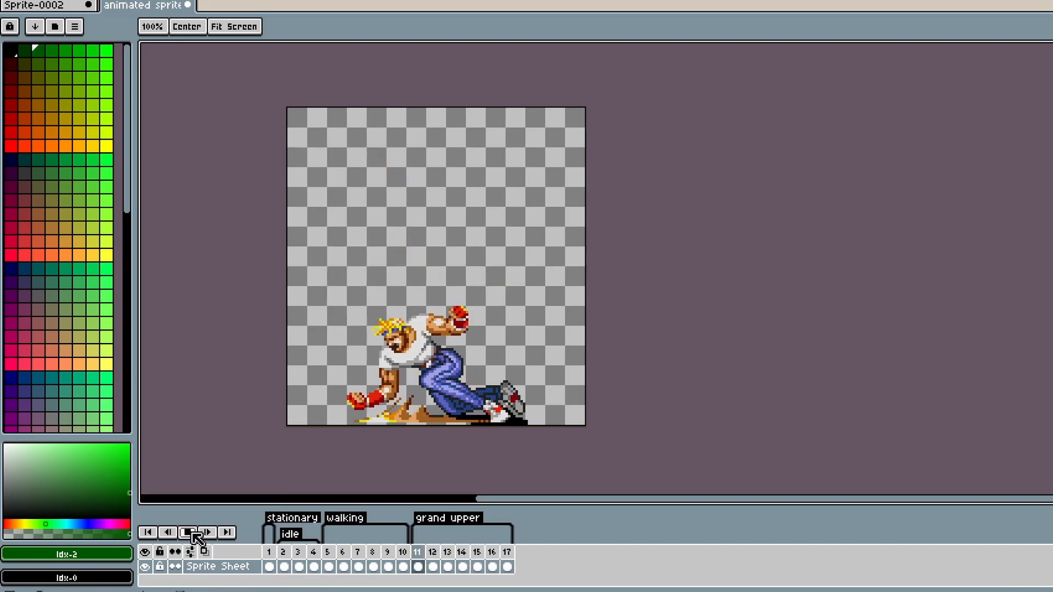
{"action": "left_click", "coordinate": [188, 533]}
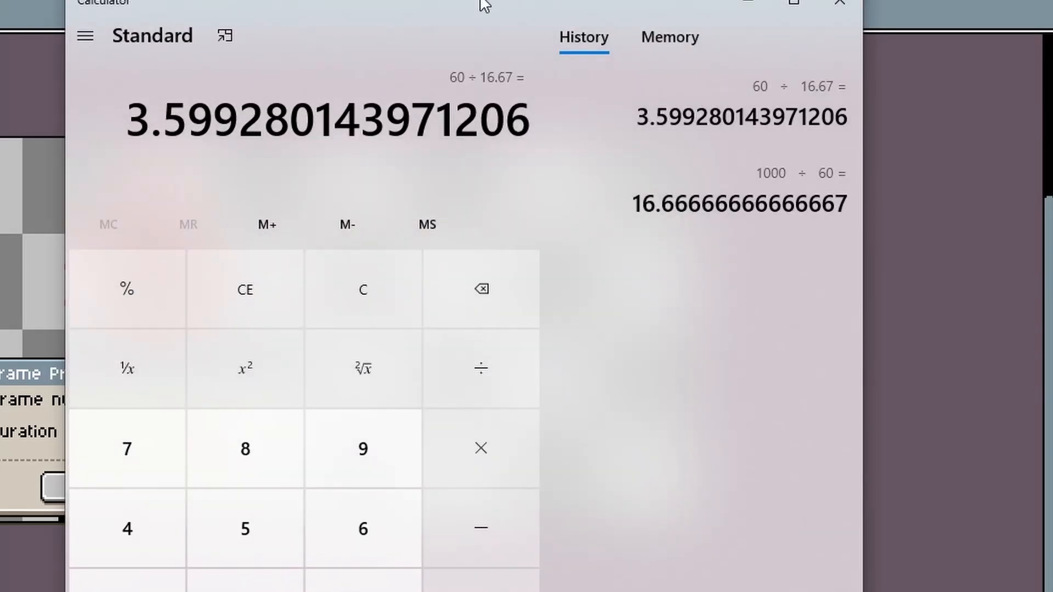
Step: Review the frame-timing calculation in Calculator and cancel frame 45's properties dialog
{"action": "left_click_drag", "start_coordinate": [482, 5], "coordinate": [661, 5]}
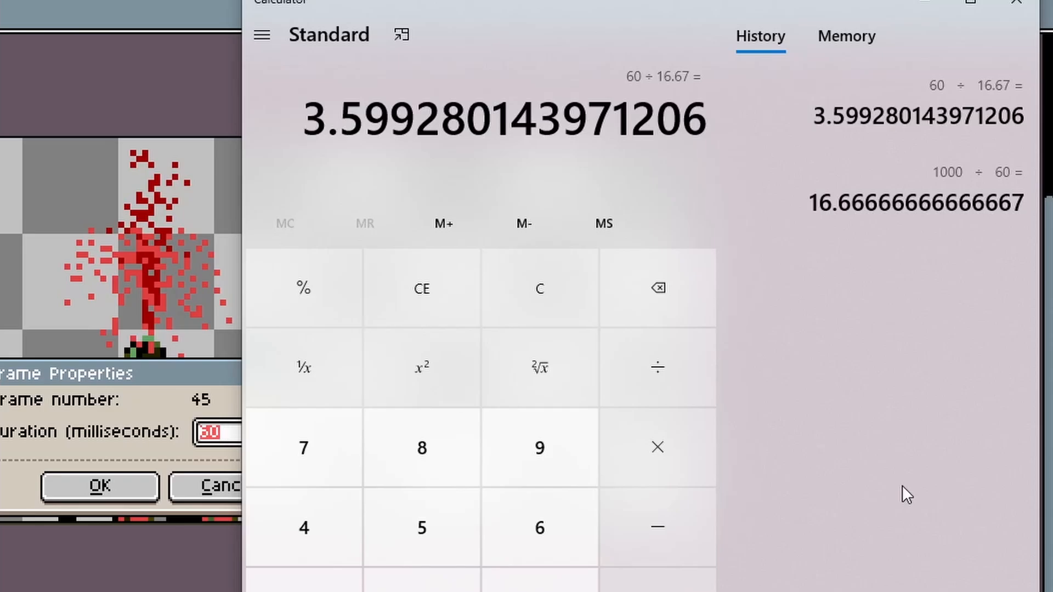
{"action": "key", "text": "alt+Tab"}
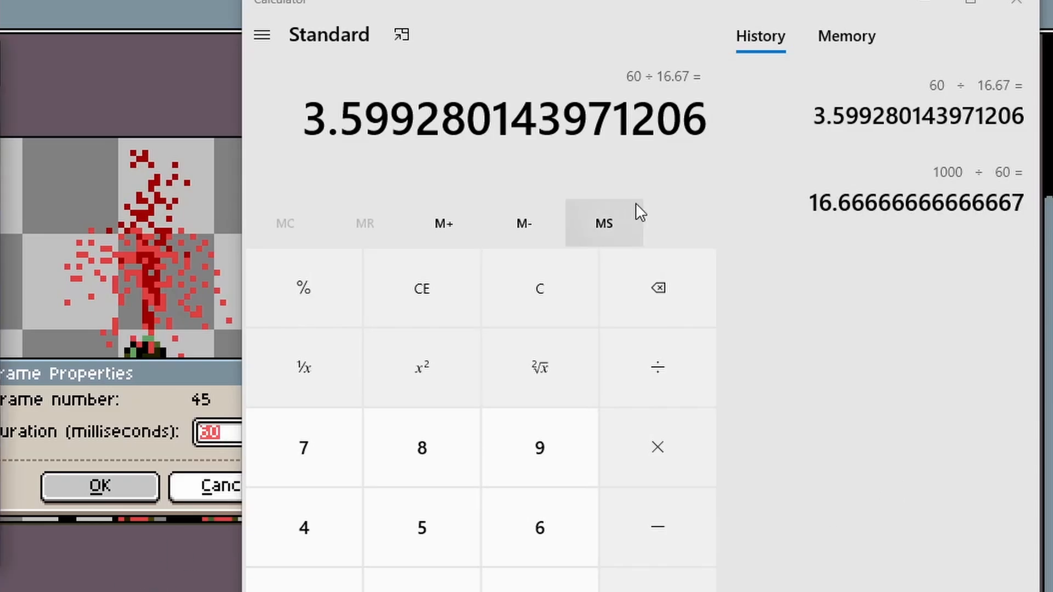
{"action": "left_click", "coordinate": [925, 7]}
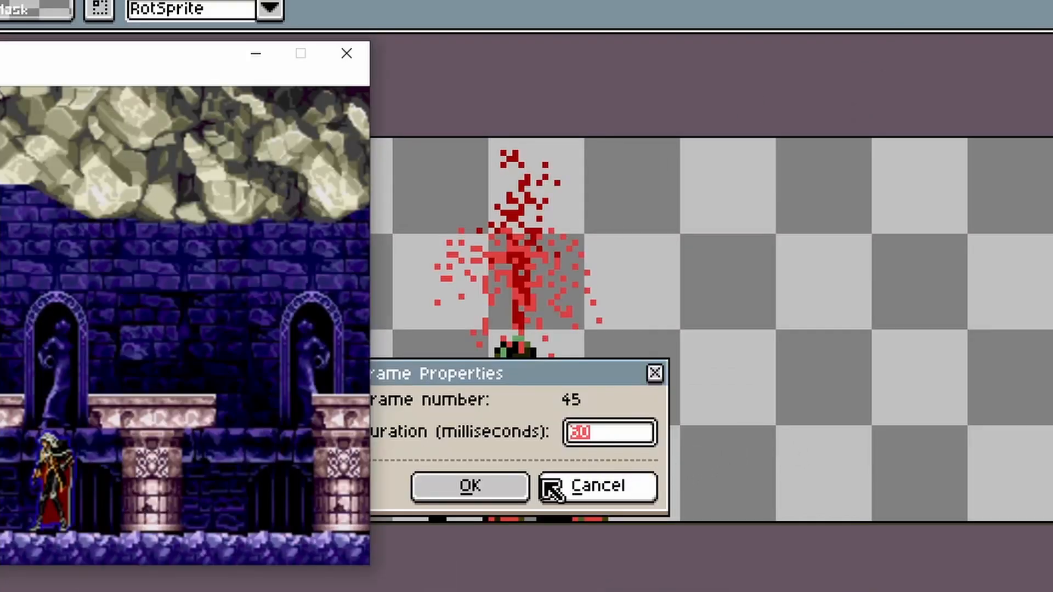
{"action": "left_click", "coordinate": [569, 483]}
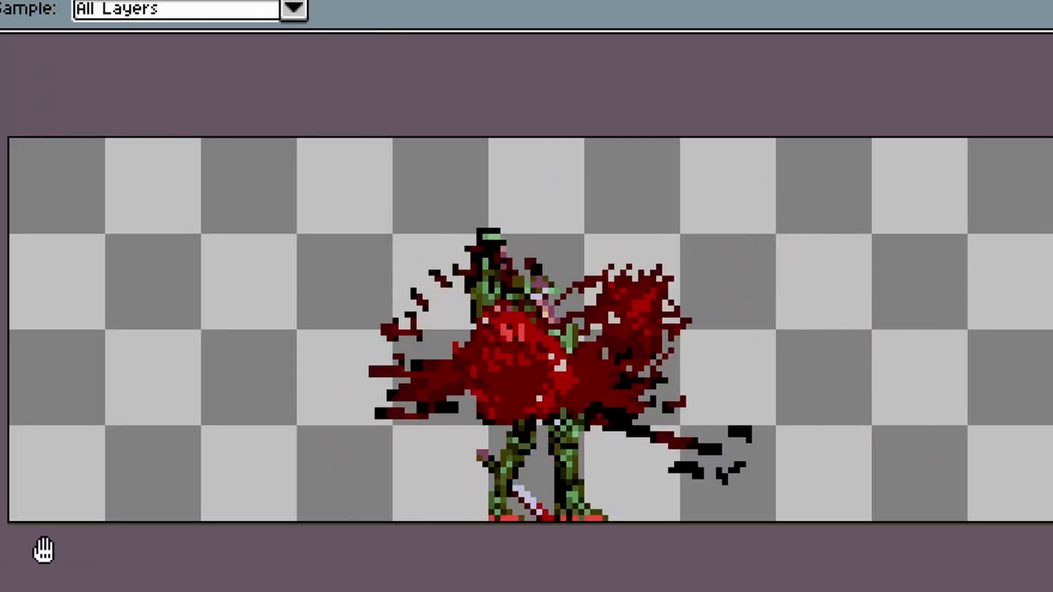
{"action": "key", "text": "alt+Tab"}
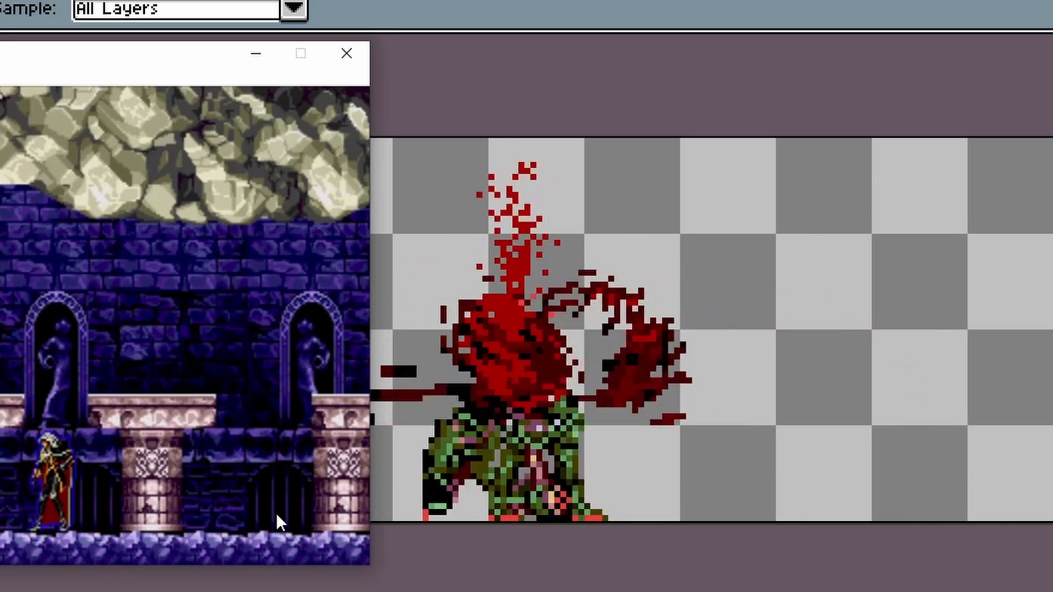
{"action": "key", "text": "Left"}
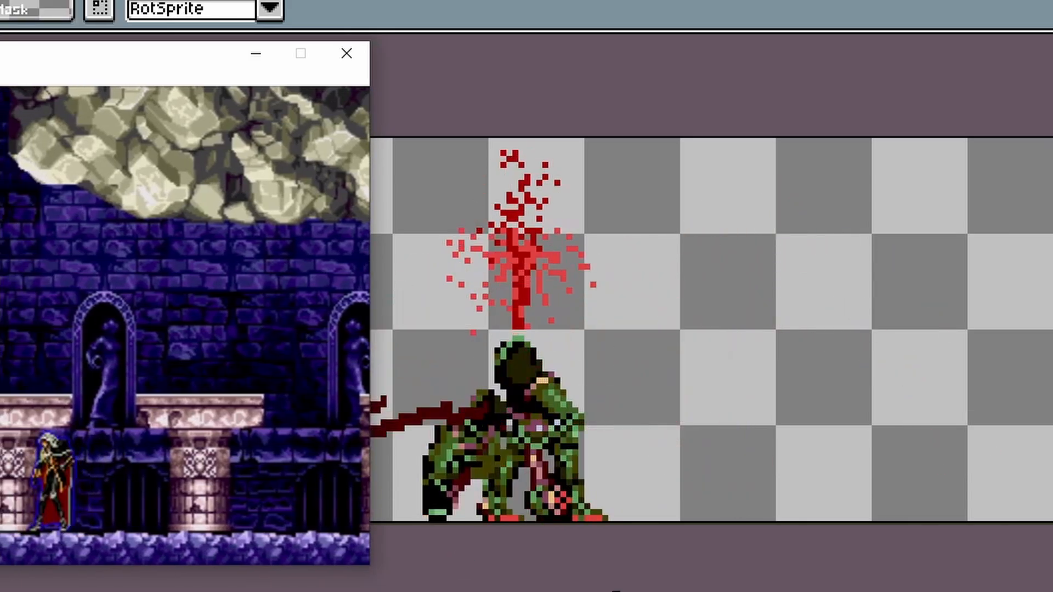
{"action": "key", "text": "a"}
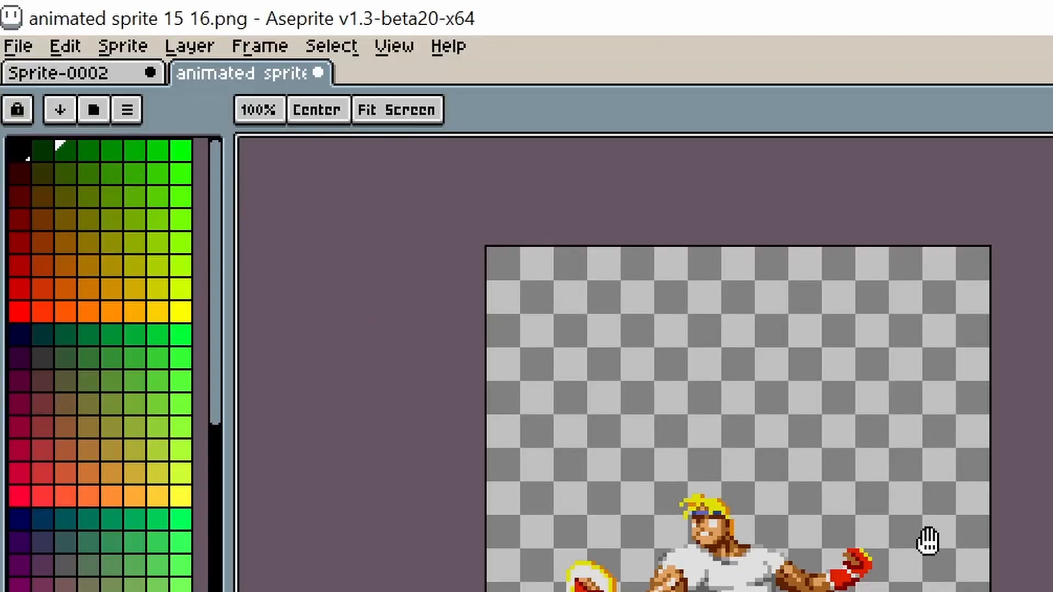
Step: Create a new palette from the sprite's colours
{"action": "left_click", "coordinate": [127, 110]}
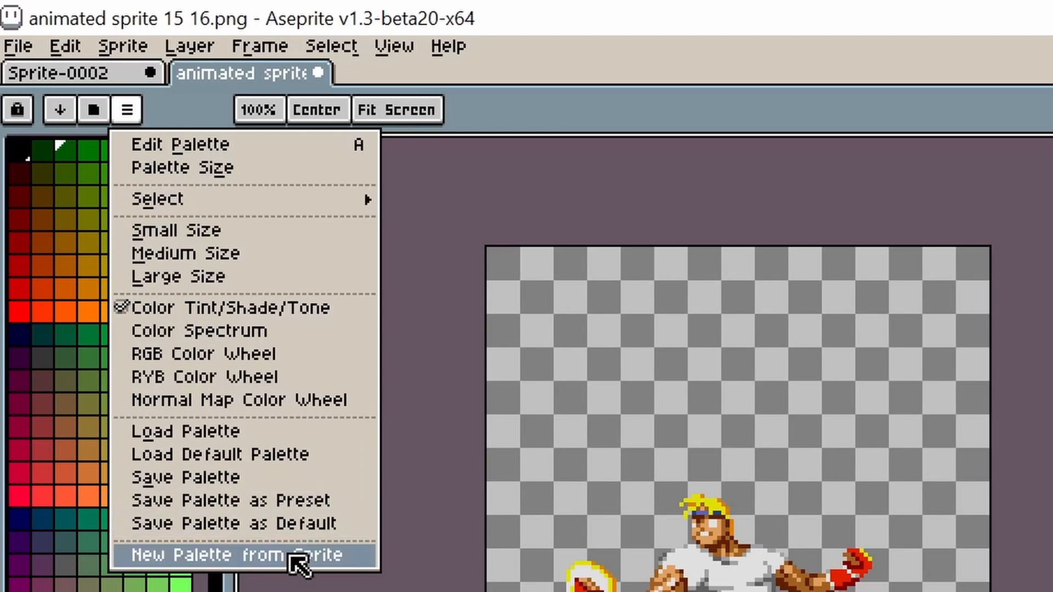
{"action": "left_click", "coordinate": [296, 557]}
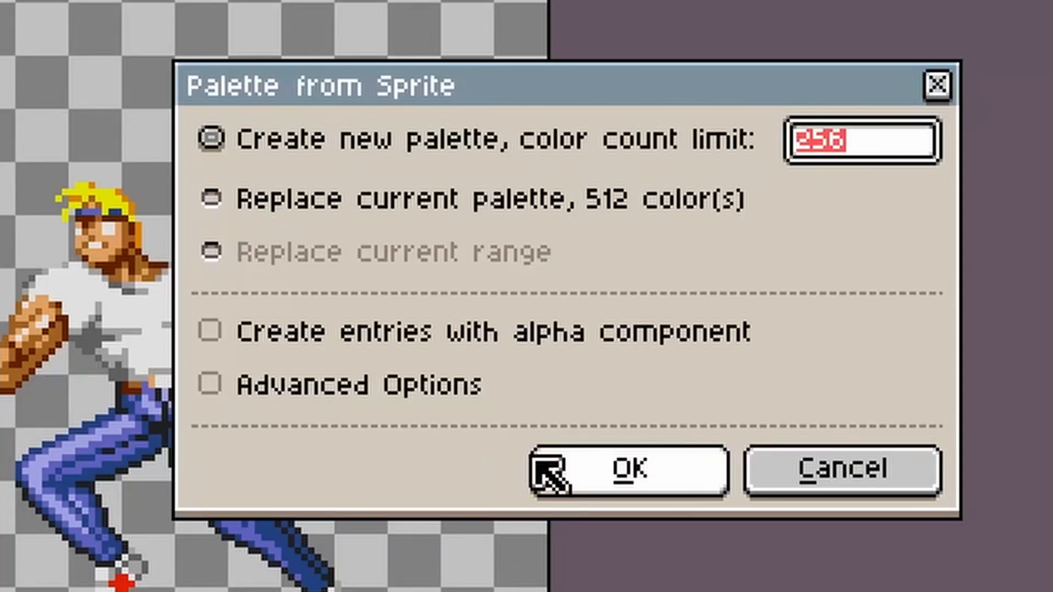
{"action": "left_click", "coordinate": [620, 477]}
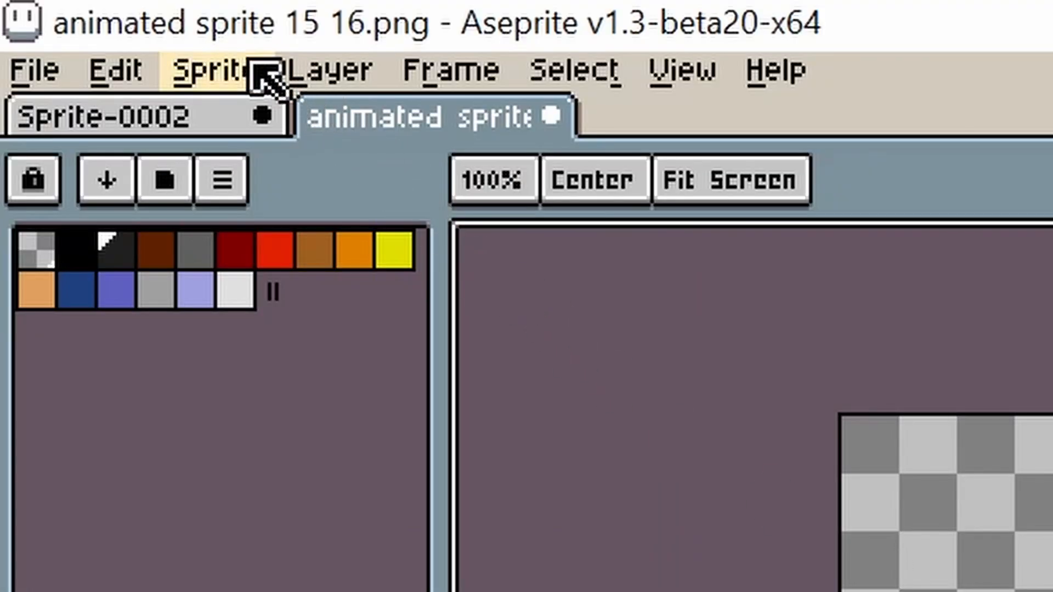
Step: Convert the sprite's colour mode to Indexed
{"action": "left_click", "coordinate": [253, 67]}
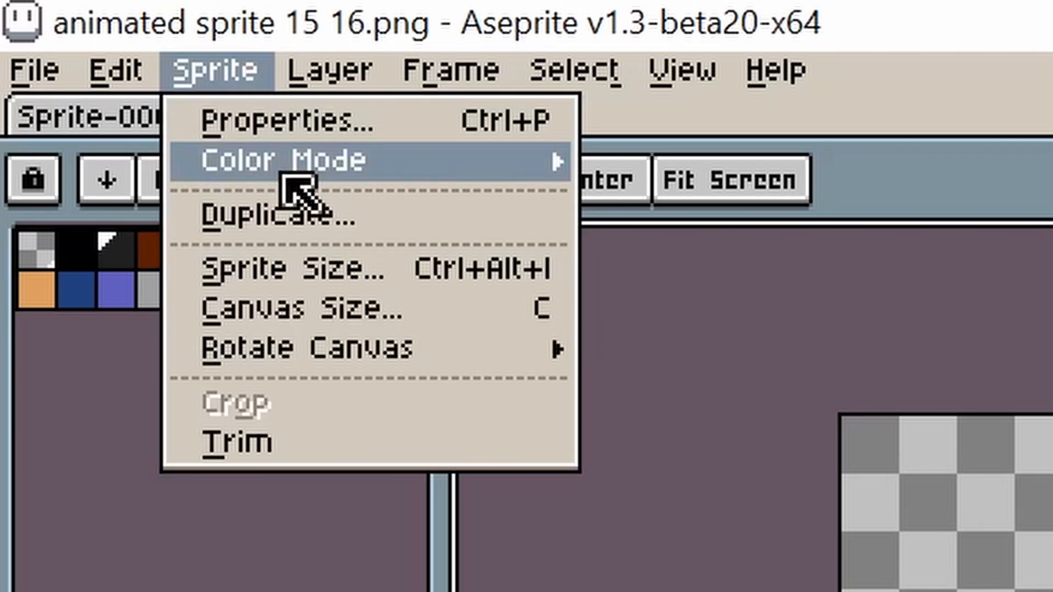
{"action": "mouse_move", "coordinate": [283, 177]}
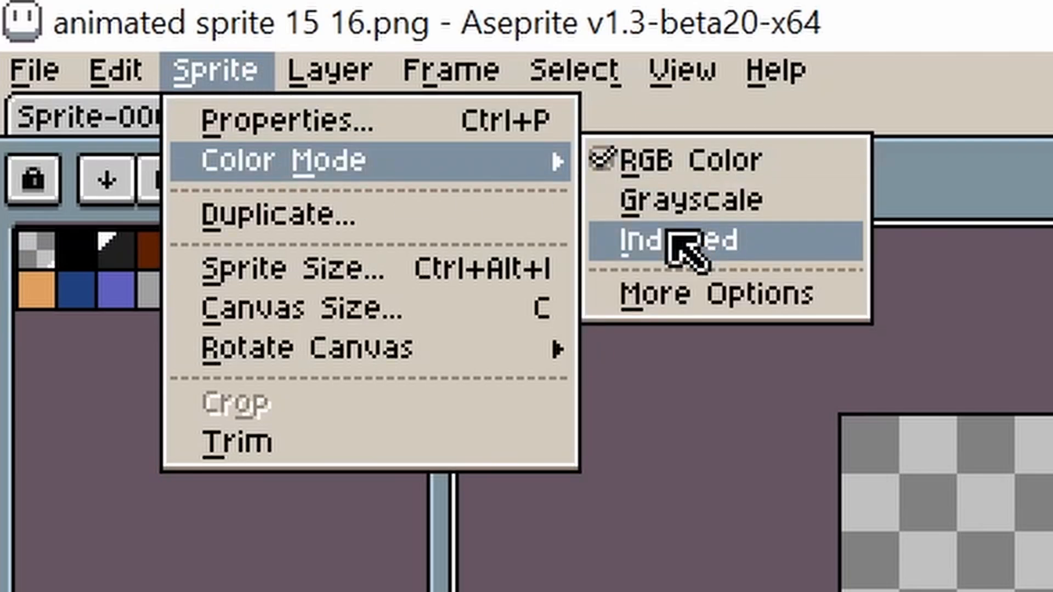
{"action": "left_click", "coordinate": [686, 244]}
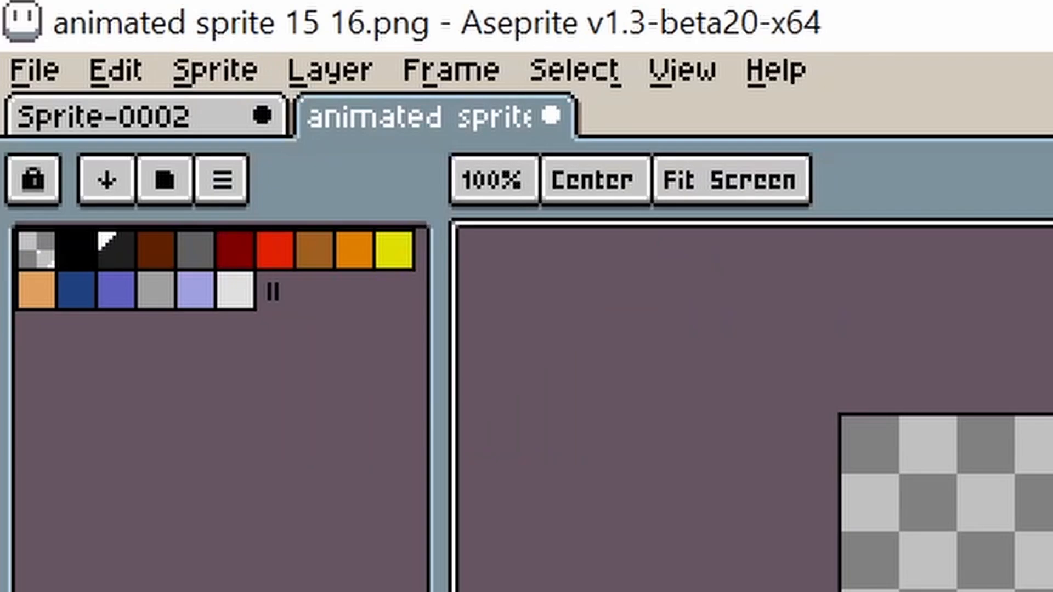
Step: Open the Export Sprite Sheet dialog and enable Split Tags for the sprite's frames
{"action": "left_click", "coordinate": [225, 85]}
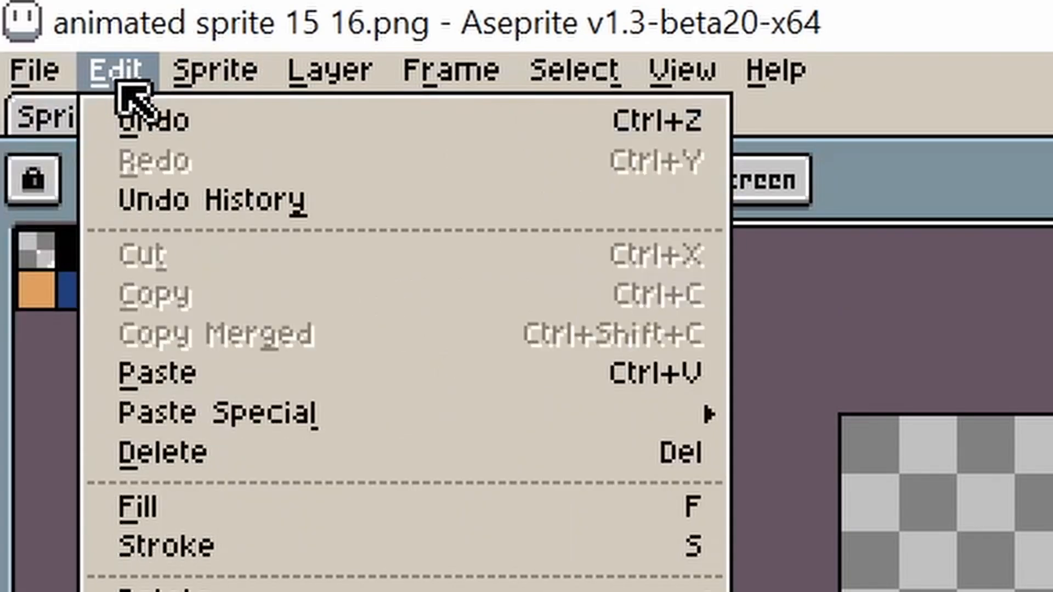
{"action": "mouse_move", "coordinate": [36, 64]}
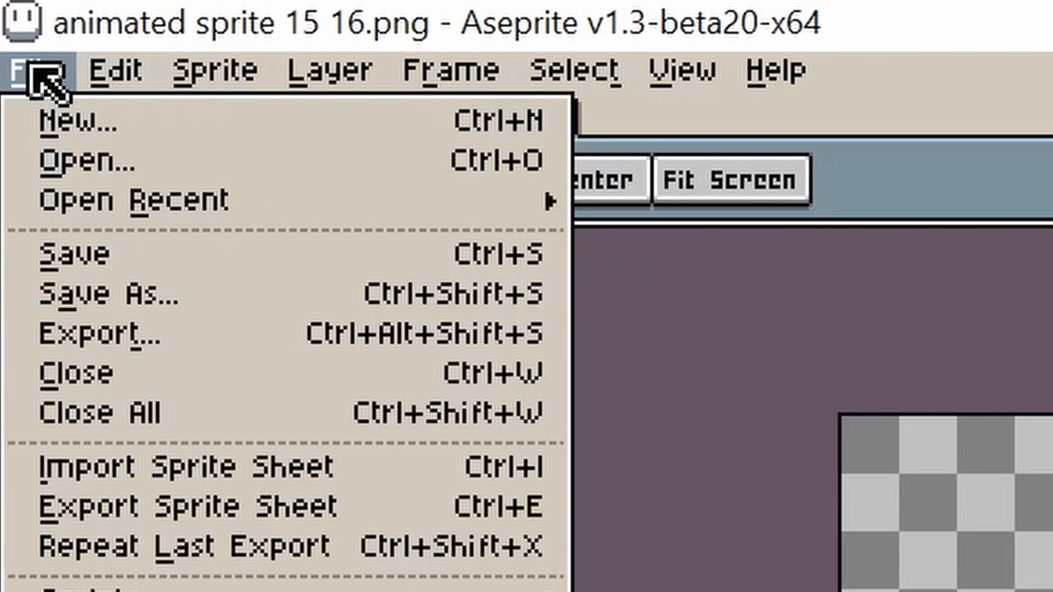
{"action": "left_click", "coordinate": [241, 507]}
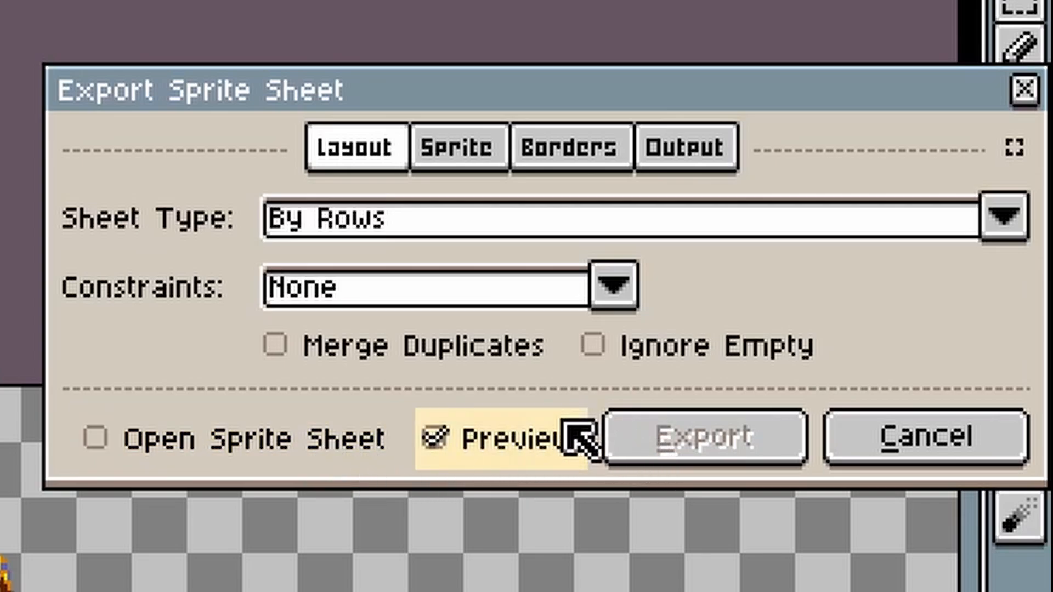
{"action": "scroll", "coordinate": [479, 540], "scroll_direction": "down", "scroll_amount": 2}
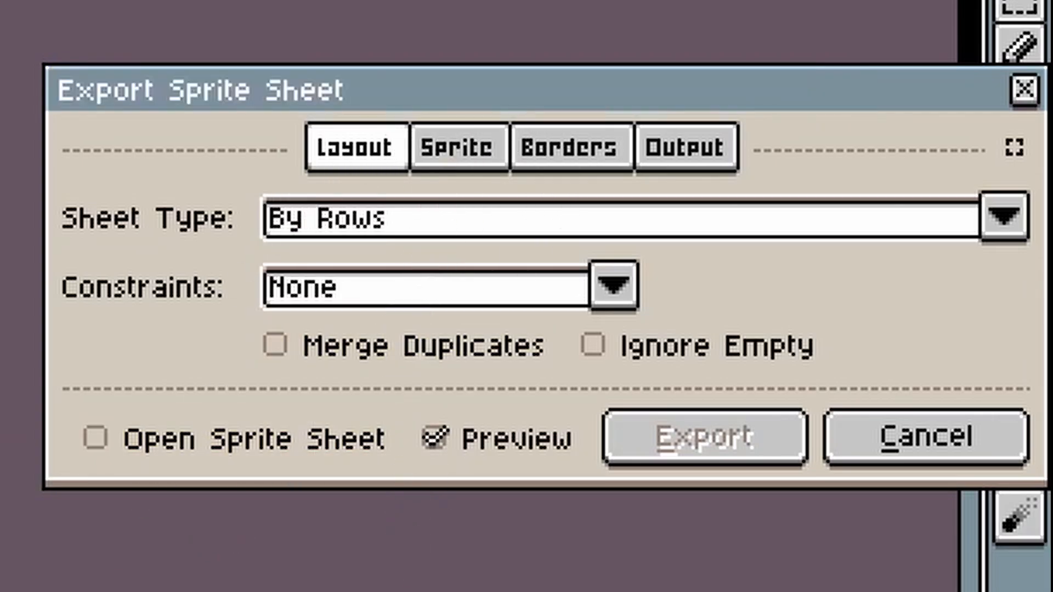
{"action": "left_click", "coordinate": [469, 152]}
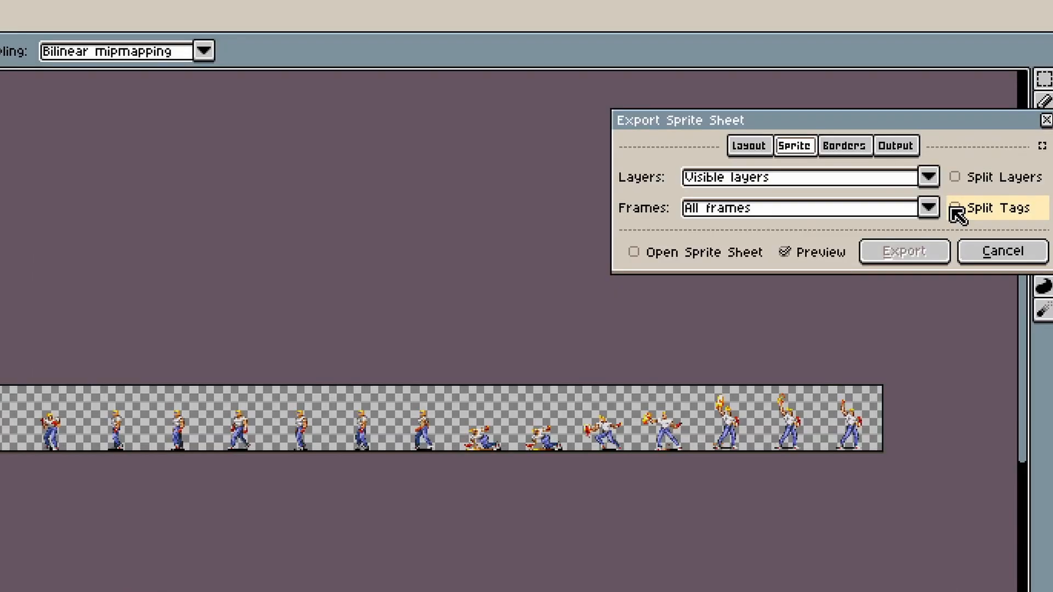
{"action": "left_click", "coordinate": [956, 210]}
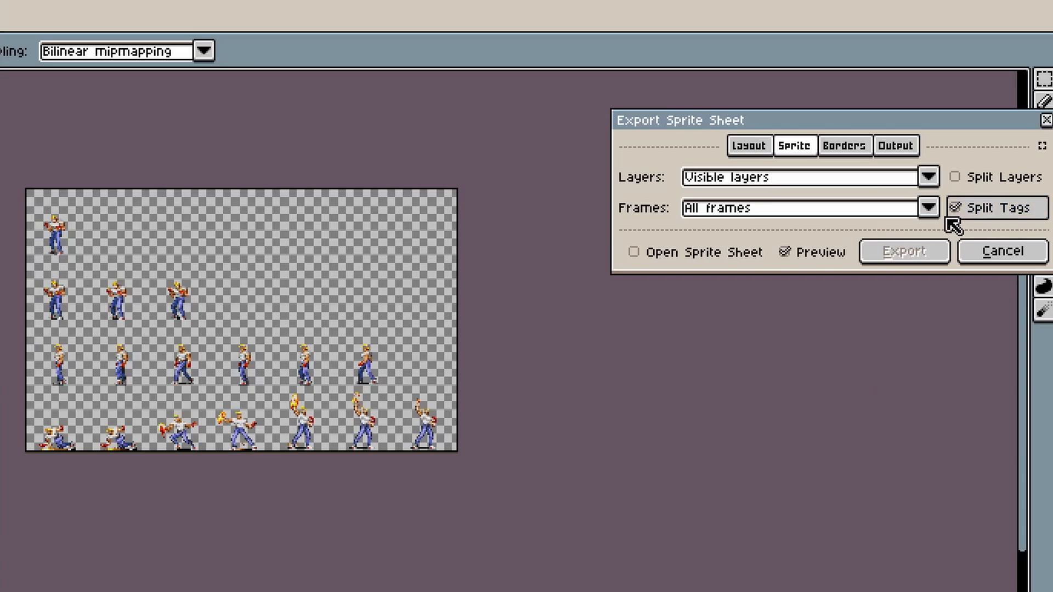
Step: Try the Vertical Strip sheet type in the layout options, then set it back to By Rows
{"action": "left_click", "coordinate": [768, 143]}
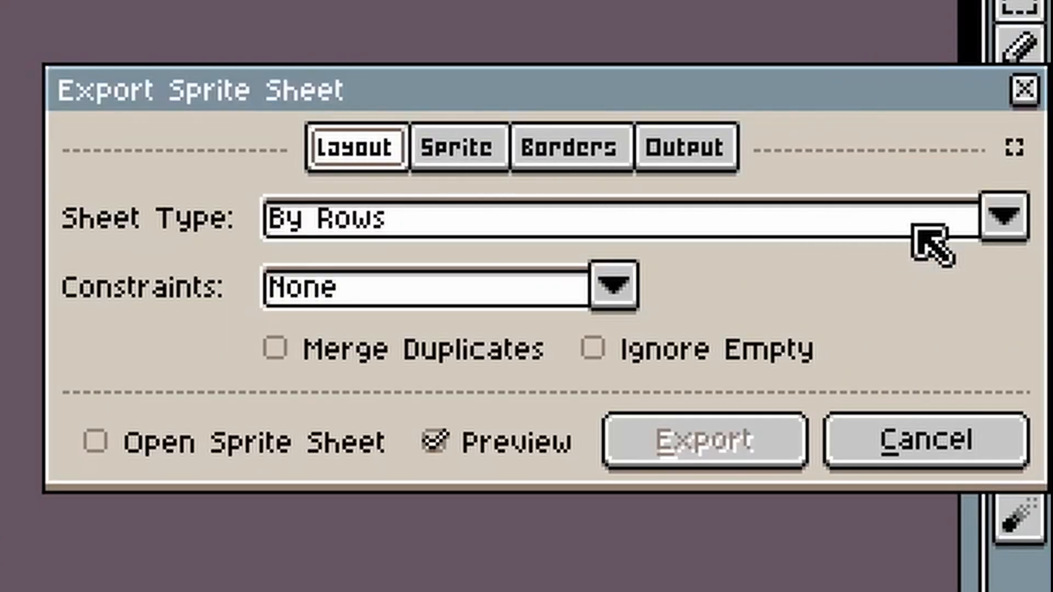
{"action": "left_click", "coordinate": [1004, 217]}
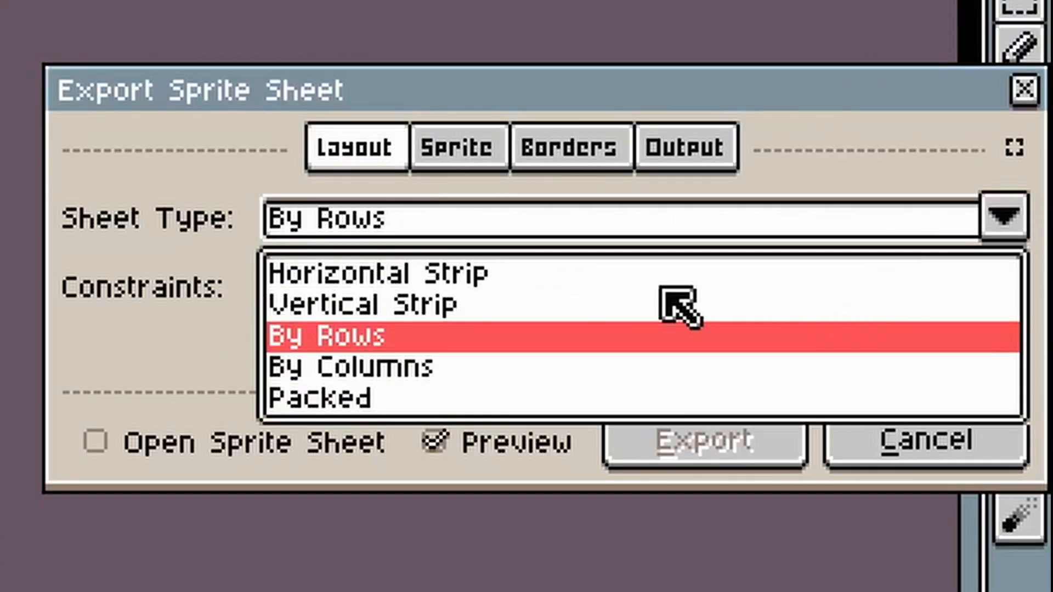
{"action": "left_click", "coordinate": [433, 305]}
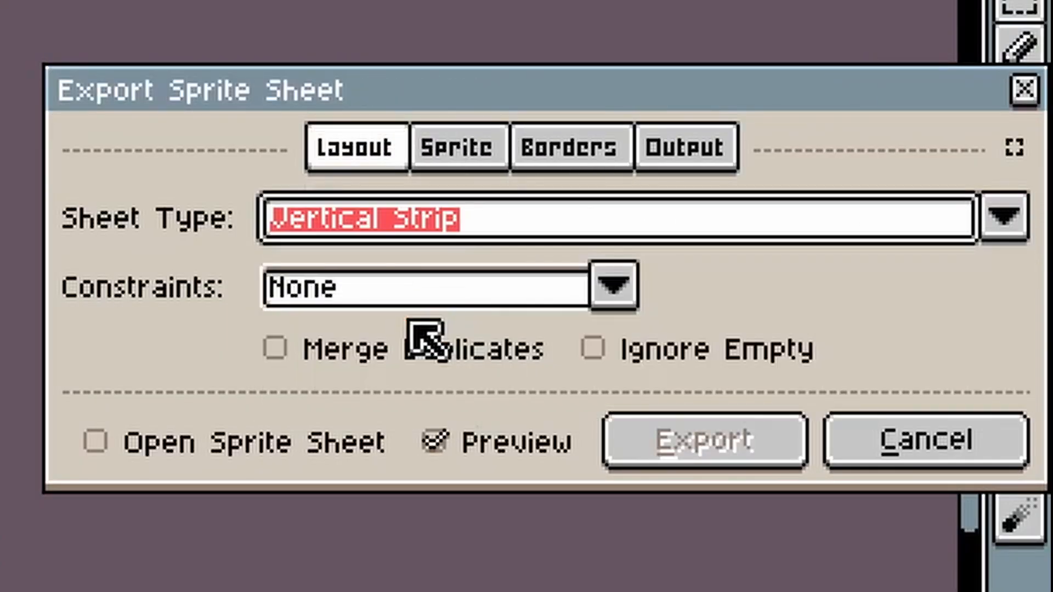
{"action": "left_click", "coordinate": [1014, 218]}
{"action": "left_click", "coordinate": [489, 336]}
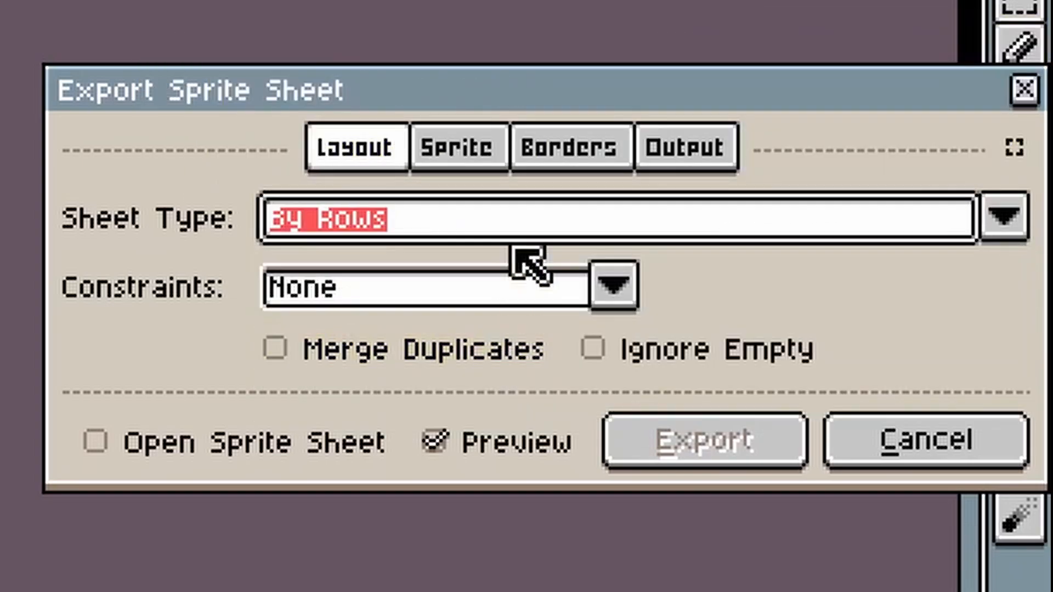
Step: Review the remaining export options, enable Open Sprite Sheet and export the sprite sheet
{"action": "left_click", "coordinate": [466, 140]}
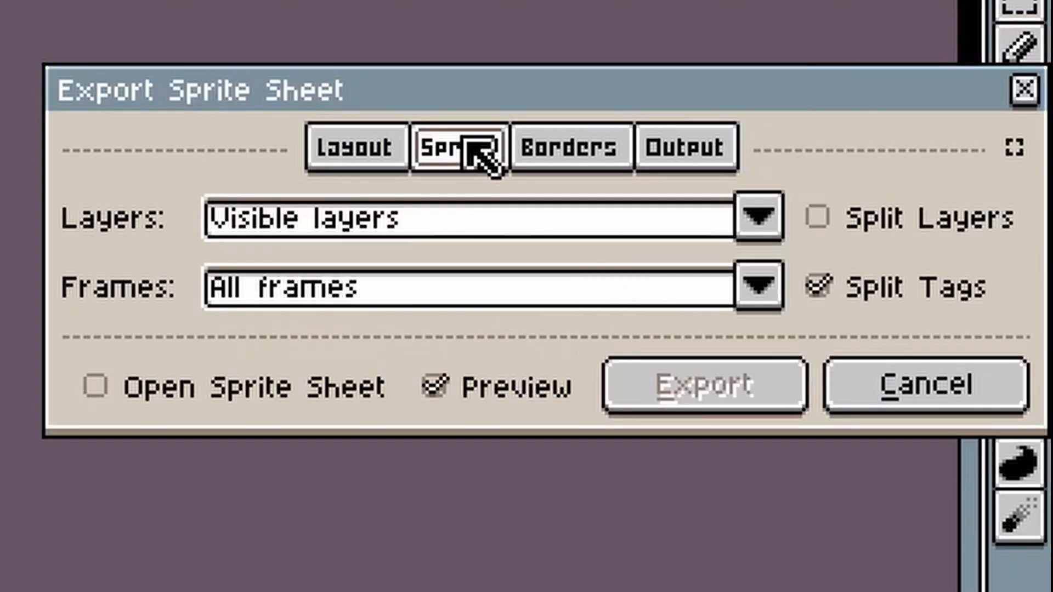
{"action": "left_click", "coordinate": [555, 163]}
{"action": "left_click", "coordinate": [688, 165]}
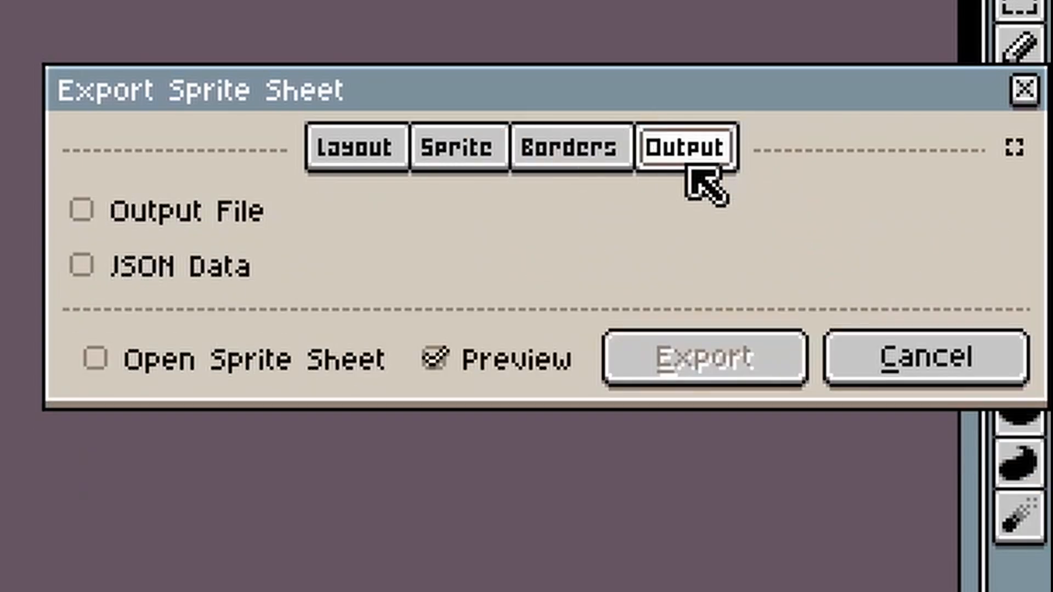
{"action": "left_click", "coordinate": [281, 349]}
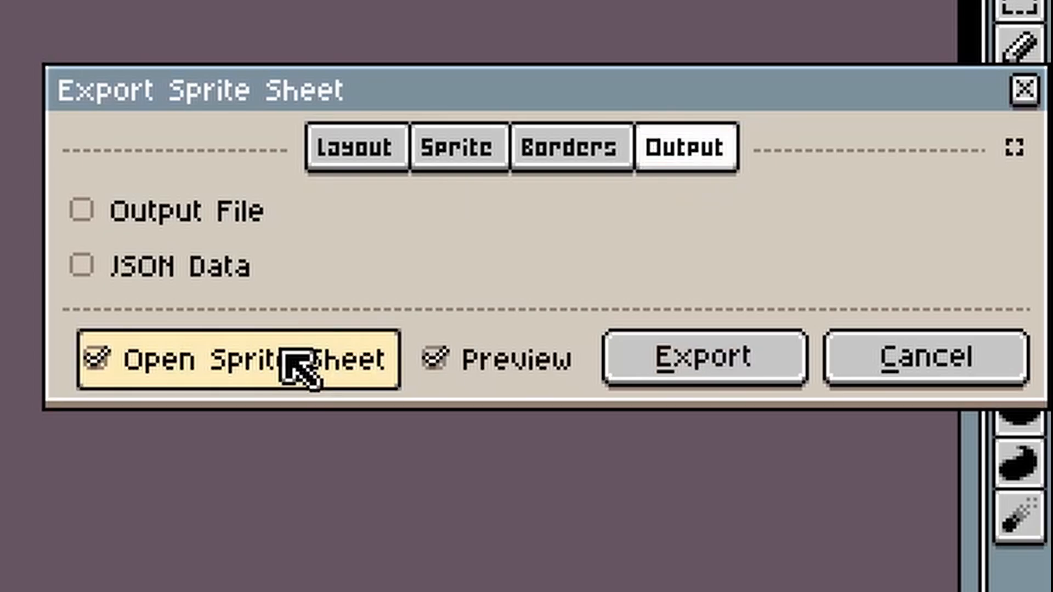
{"action": "left_click", "coordinate": [710, 373]}
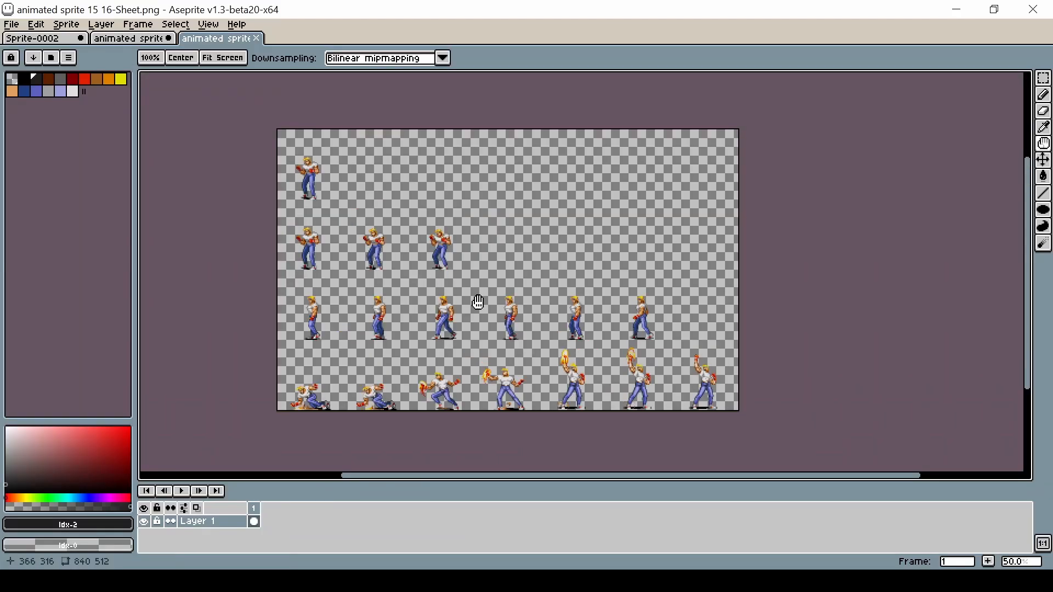
Step: Open the Save As command for the exported sprite sheet
{"action": "left_click_drag", "start_coordinate": [476, 301], "coordinate": [435, 280]}
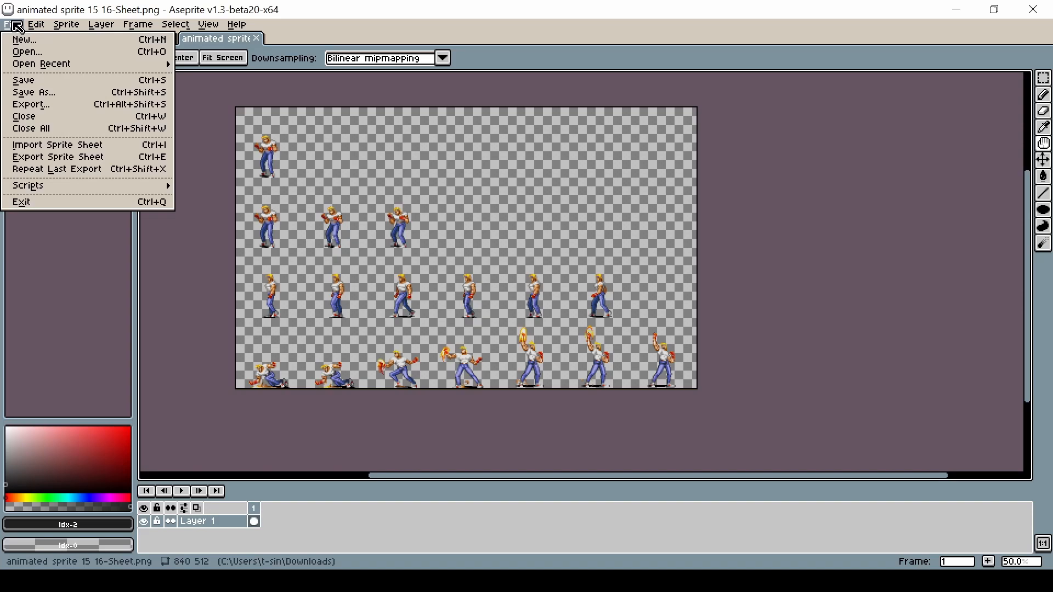
{"action": "left_click", "coordinate": [34, 92]}
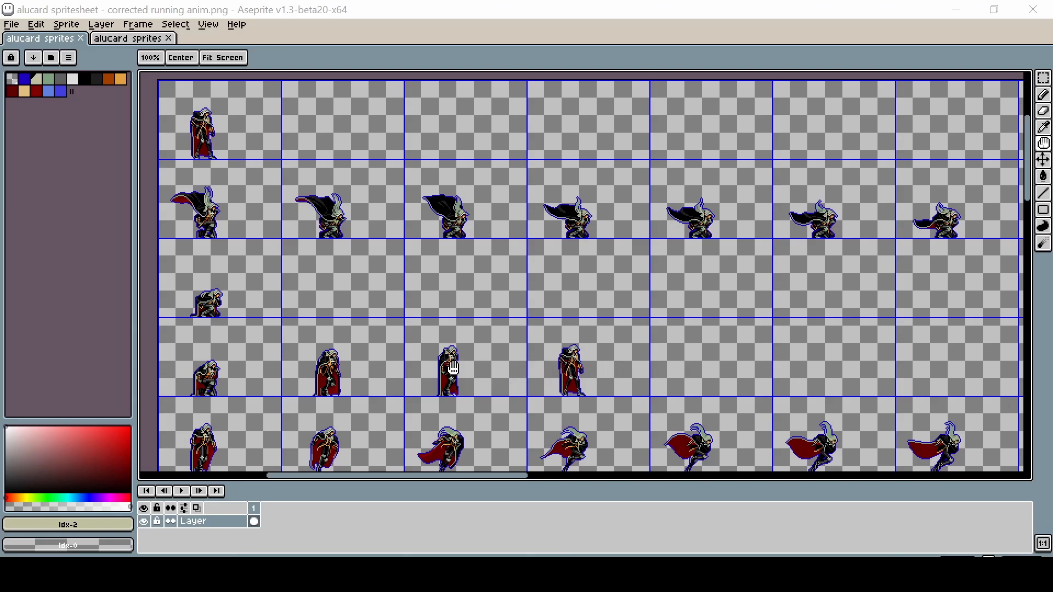
Step: Examine the frames of the alucard sprite sheet row by row
{"action": "left_click_drag", "start_coordinate": [453, 368], "coordinate": [456, 265]}
{"action": "left_click_drag", "start_coordinate": [425, 406], "coordinate": [425, 441]}
{"action": "left_click_drag", "start_coordinate": [335, 238], "coordinate": [328, 320]}
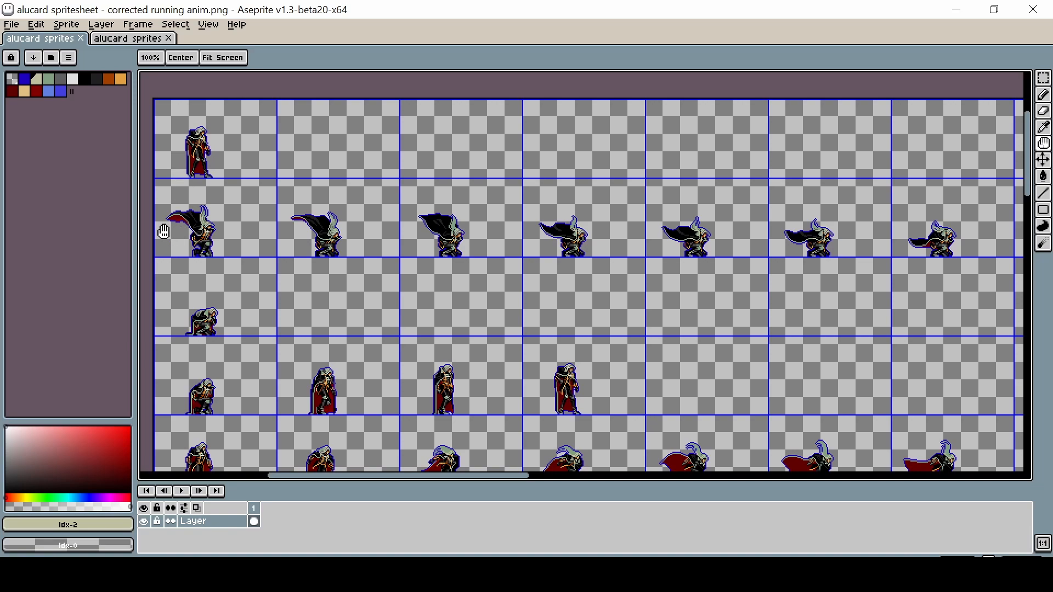
{"action": "left_click_drag", "start_coordinate": [219, 344], "coordinate": [219, 245]}
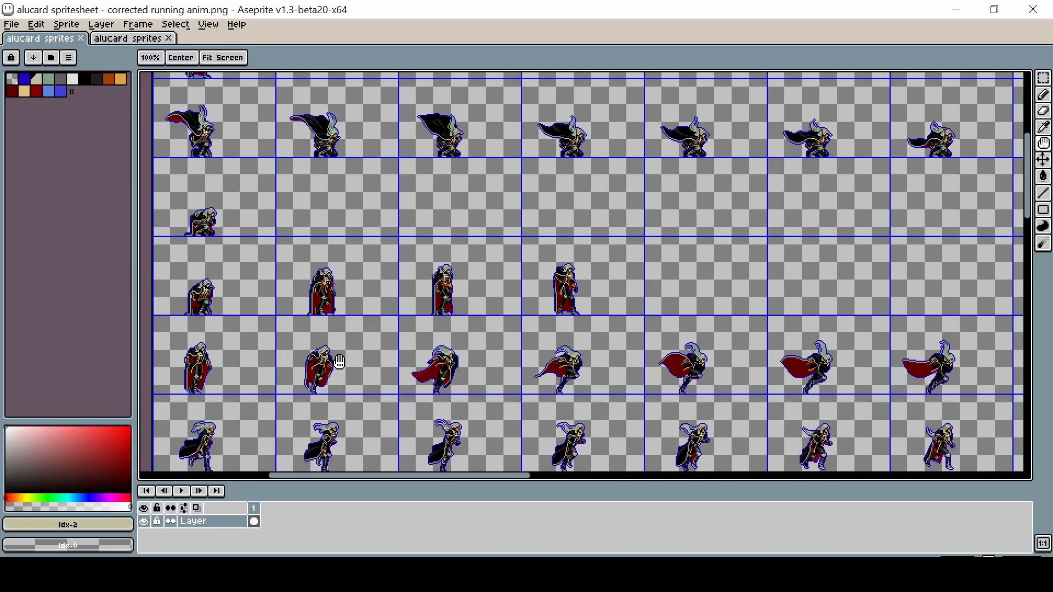
{"action": "left_click_drag", "start_coordinate": [340, 362], "coordinate": [336, 217]}
{"action": "left_click_drag", "start_coordinate": [368, 400], "coordinate": [360, 250]}
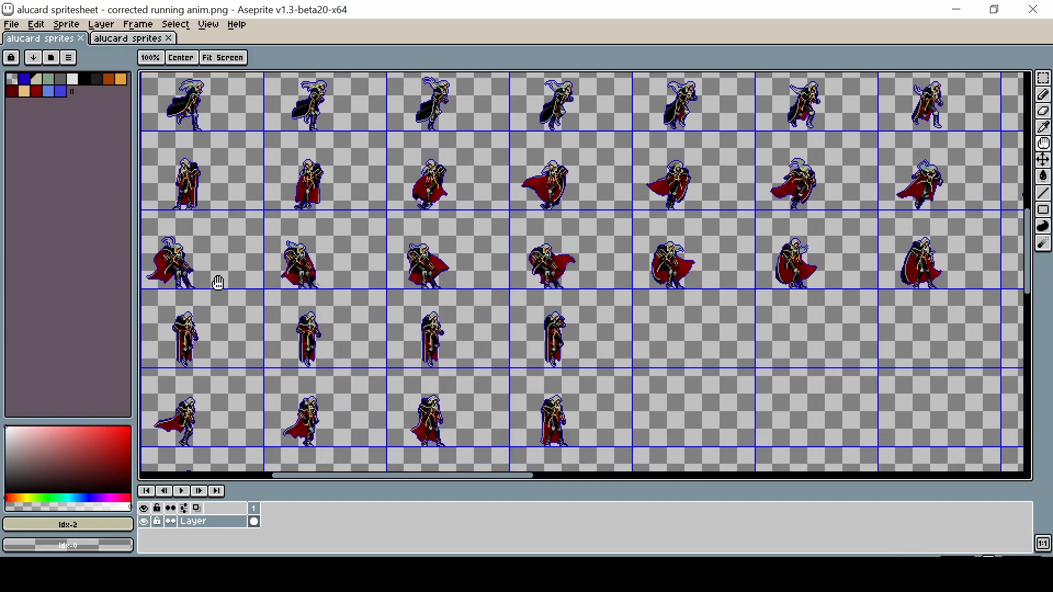
{"action": "left_click_drag", "start_coordinate": [165, 308], "coordinate": [213, 317]}
{"action": "scroll", "coordinate": [194, 289], "scroll_direction": "down", "scroll_amount": 5}
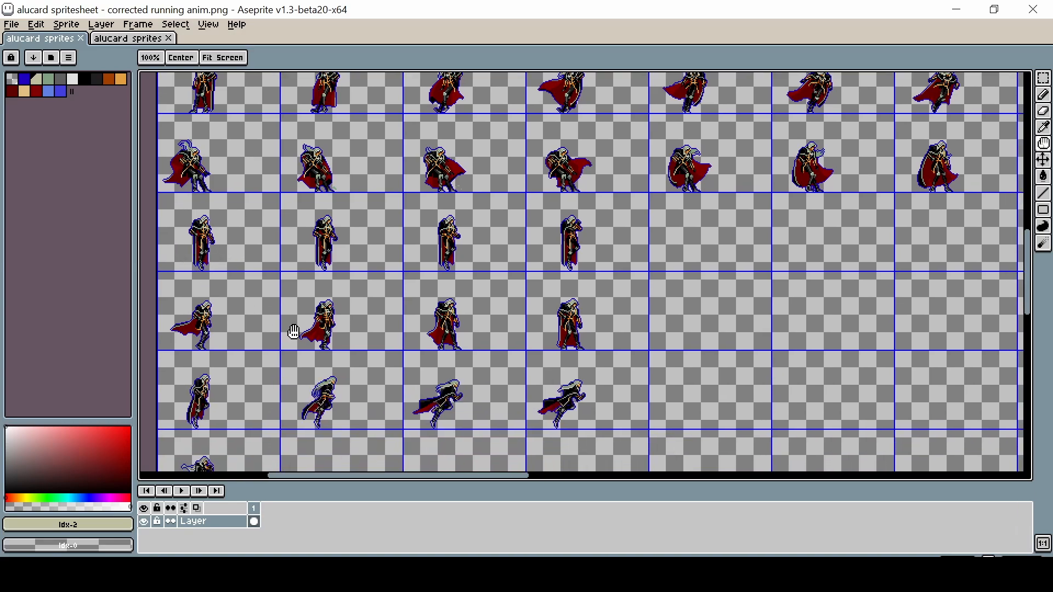
{"action": "scroll", "coordinate": [293, 331], "scroll_direction": "down", "scroll_amount": 15}
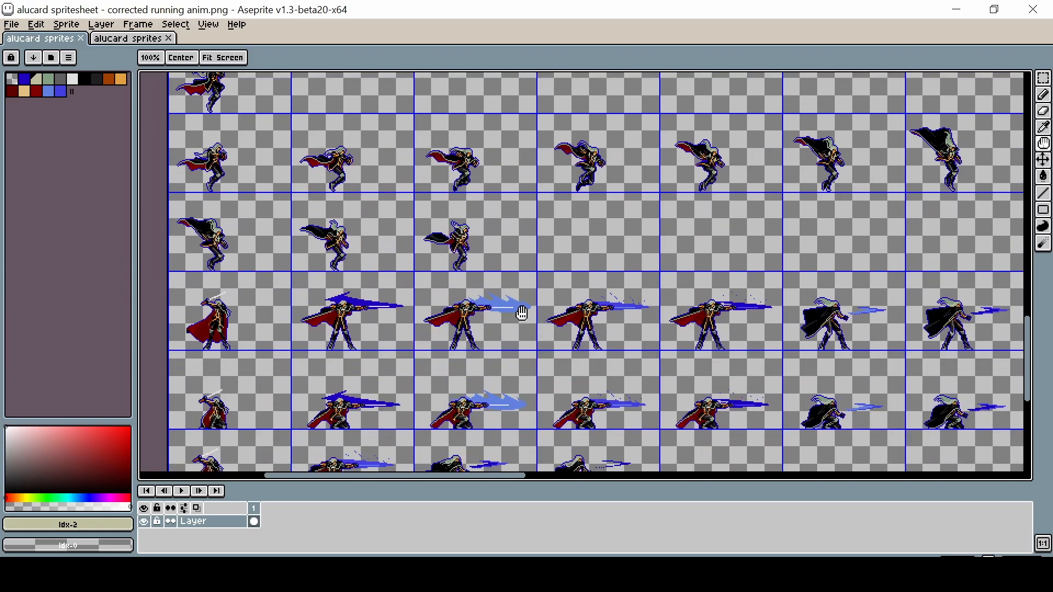
{"action": "left_click_drag", "start_coordinate": [283, 113], "coordinate": [277, 381]}
{"action": "left_click_drag", "start_coordinate": [247, 87], "coordinate": [240, 274]}
{"action": "scroll", "coordinate": [240, 275], "scroll_direction": "up", "scroll_amount": 18}
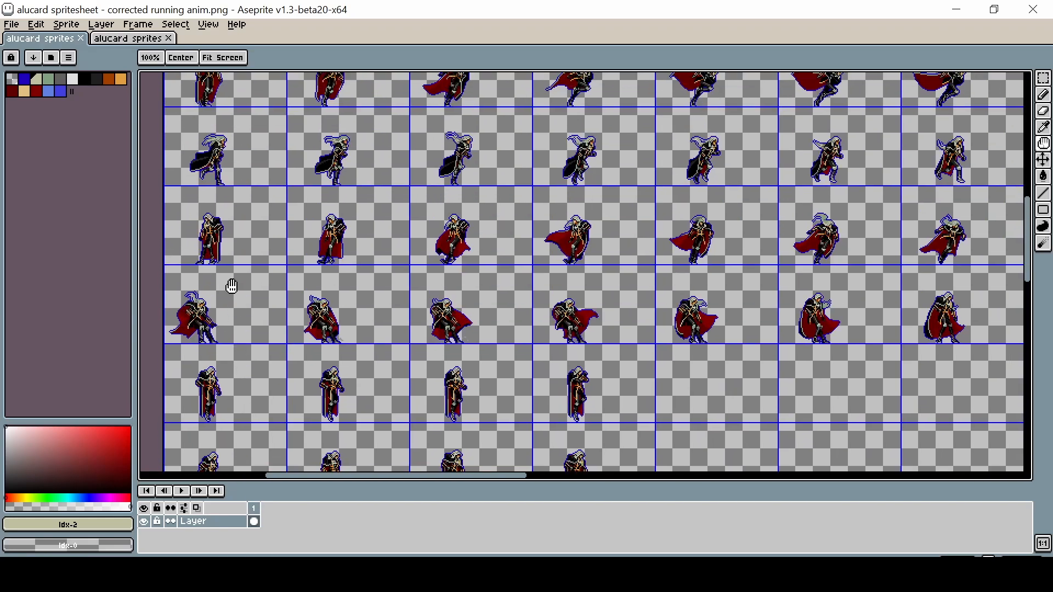
{"action": "scroll", "coordinate": [221, 285], "scroll_direction": "up", "scroll_amount": 3}
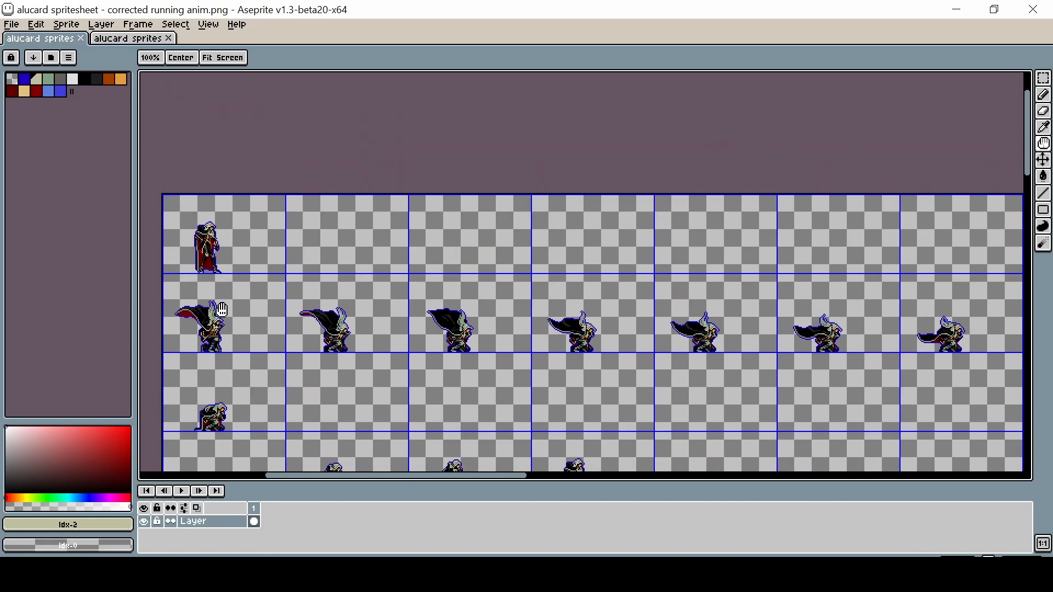
Step: Select the first frame's cell with the marquee and flip it horizontally
{"action": "key", "text": "m"}
{"action": "scroll", "coordinate": [159, 274], "scroll_direction": "up", "scroll_amount": 3}
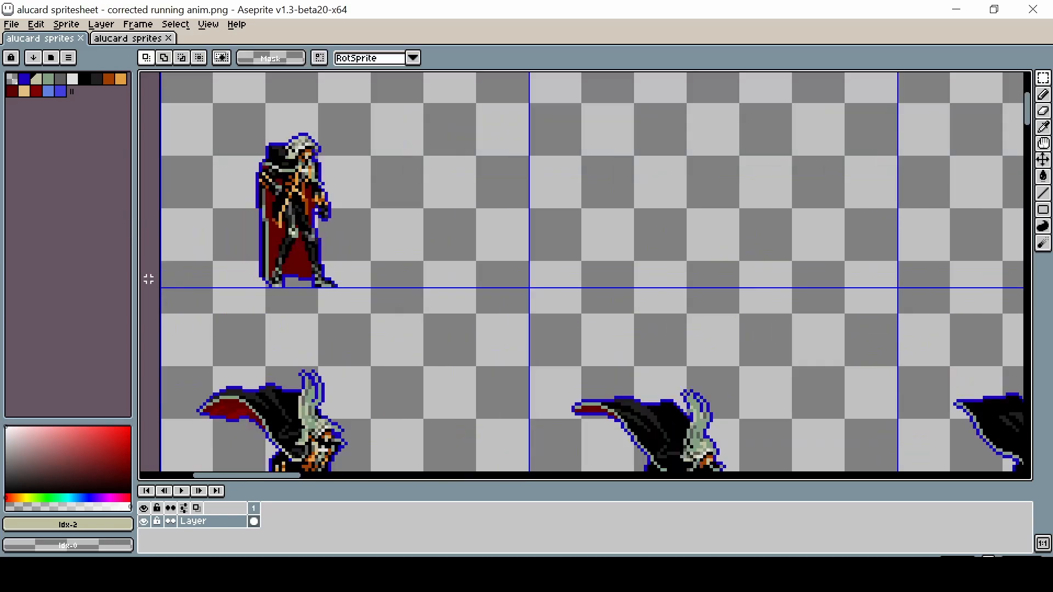
{"action": "left_click_drag", "start_coordinate": [162, 287], "coordinate": [662, 73]}
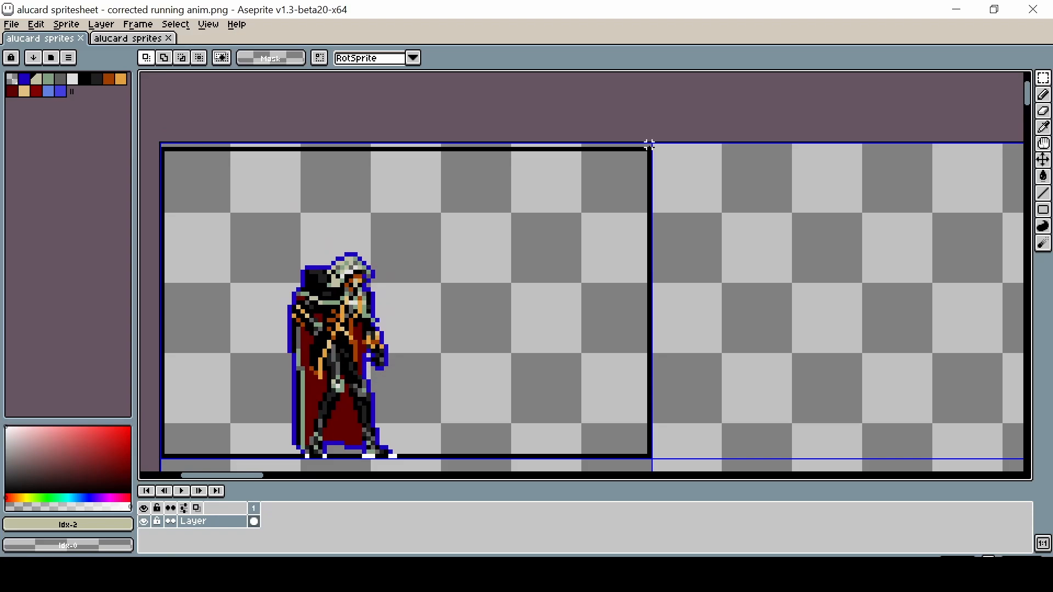
{"action": "left_click_drag", "start_coordinate": [648, 139], "coordinate": [652, 142]}
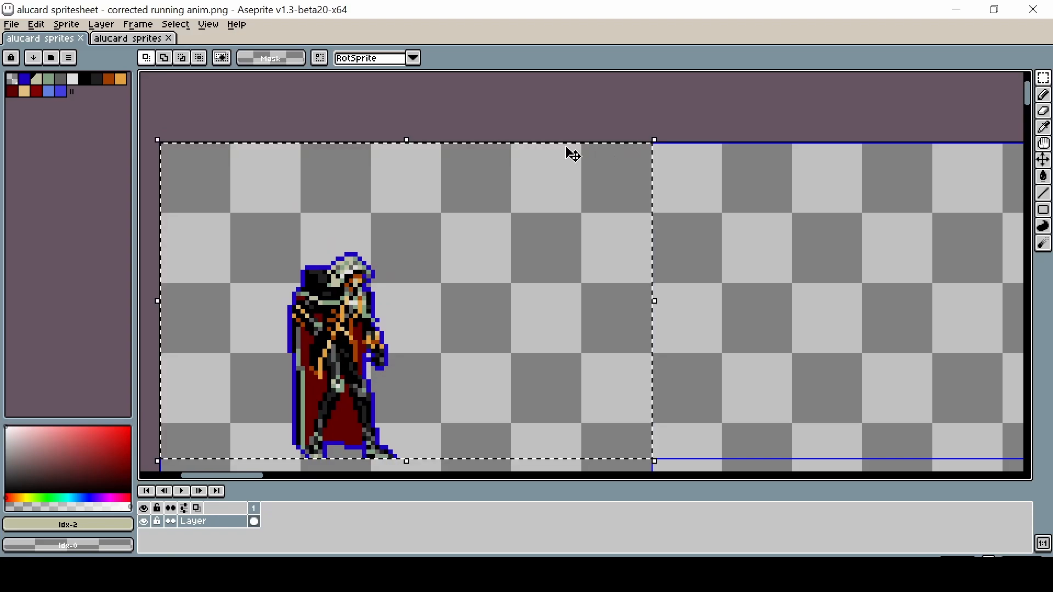
{"action": "left_click", "coordinate": [48, 25]}
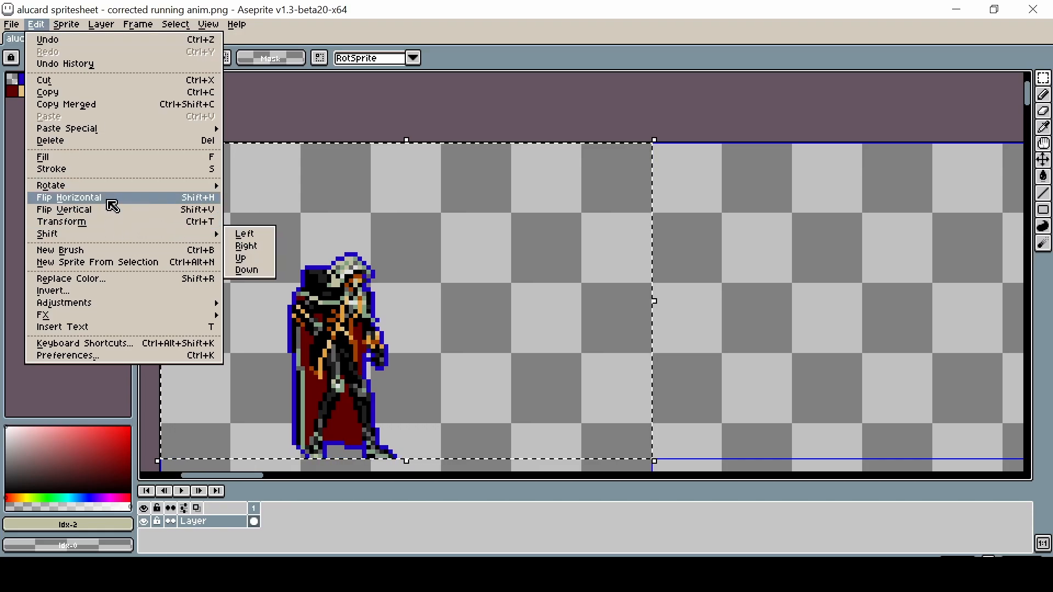
{"action": "left_click", "coordinate": [113, 198]}
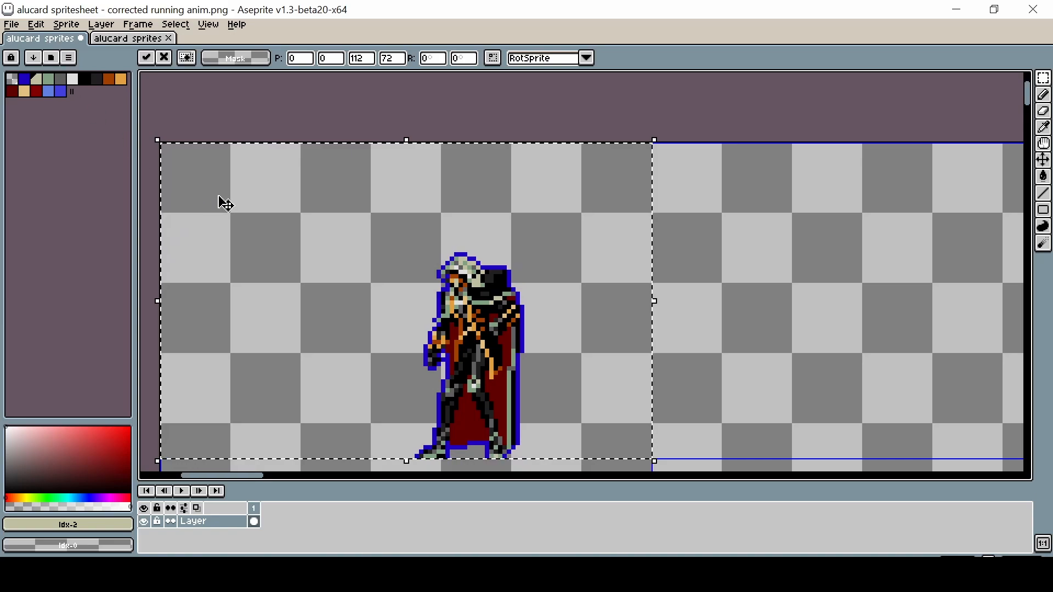
Step: Compare the flipped and original frame by alternating undo and redo, ending with the flip undone
{"action": "key", "text": "ctrl+z"}
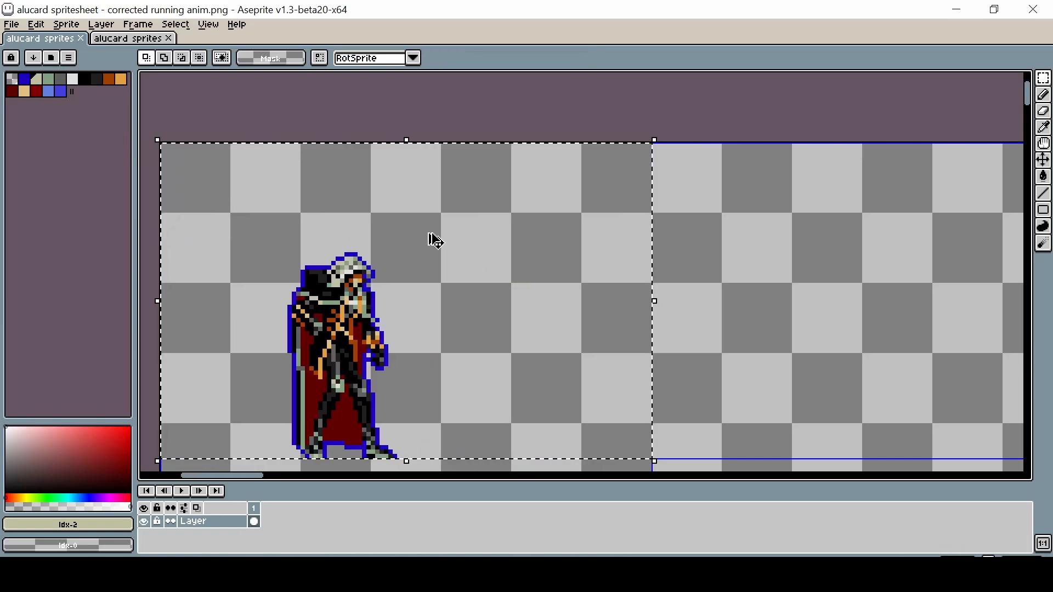
{"action": "key", "text": "ctrl+y"}
{"action": "key", "text": "ctrl+z"}
{"action": "key", "text": "ctrl+y"}
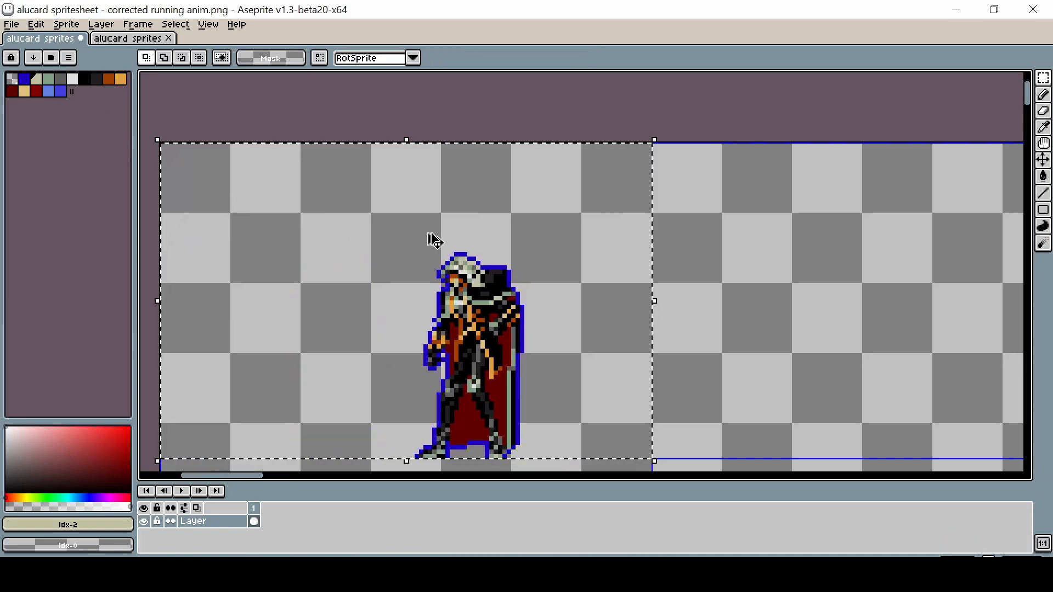
{"action": "key", "text": "ctrl+z"}
{"action": "key", "text": "ctrl+y"}
{"action": "key", "text": "ctrl+z"}
{"action": "key", "text": "ctrl+y"}
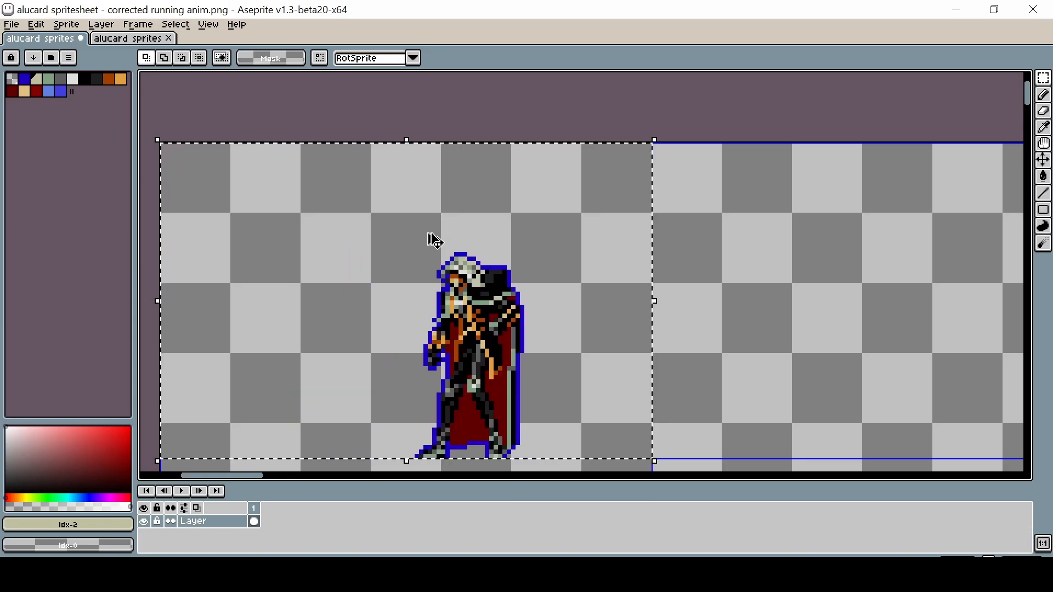
{"action": "key", "text": "ctrl+z"}
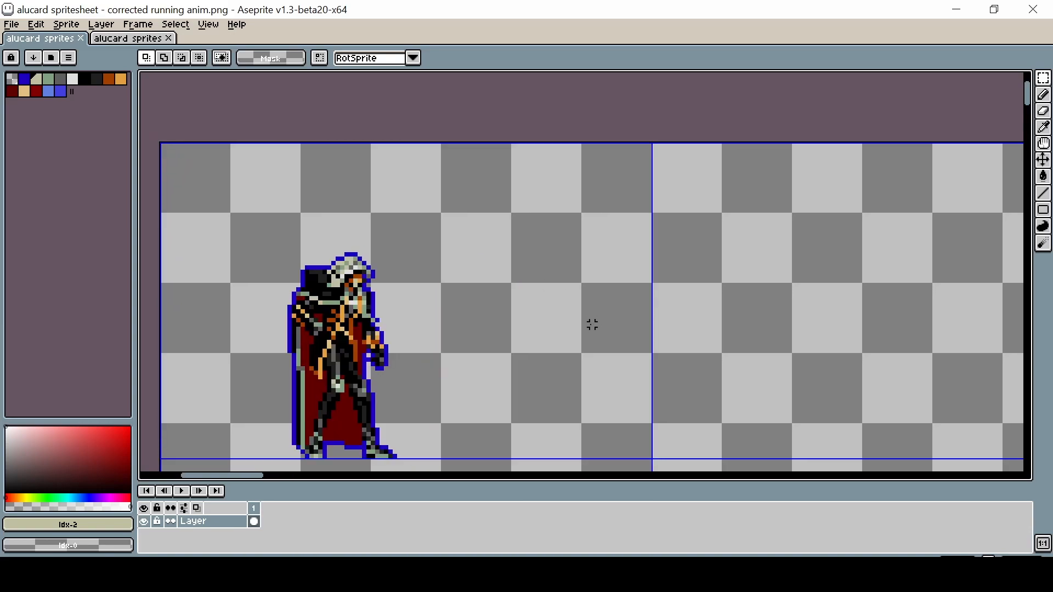
Step: Switch to the second alucard sprite sheet and examine its frames
{"action": "scroll", "coordinate": [592, 325], "scroll_direction": "down", "scroll_amount": 1}
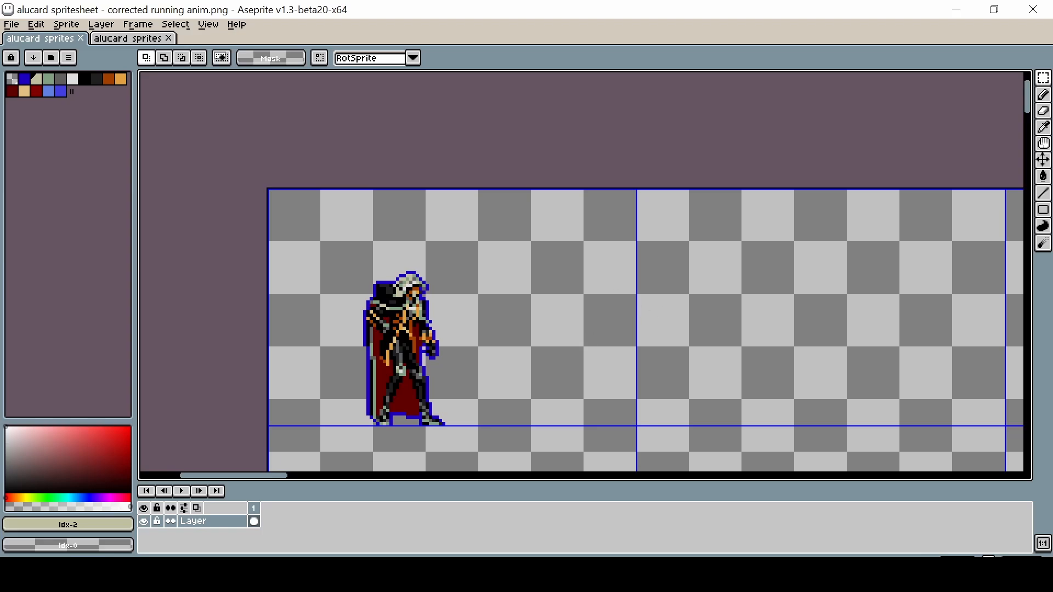
{"action": "left_click", "coordinate": [125, 40]}
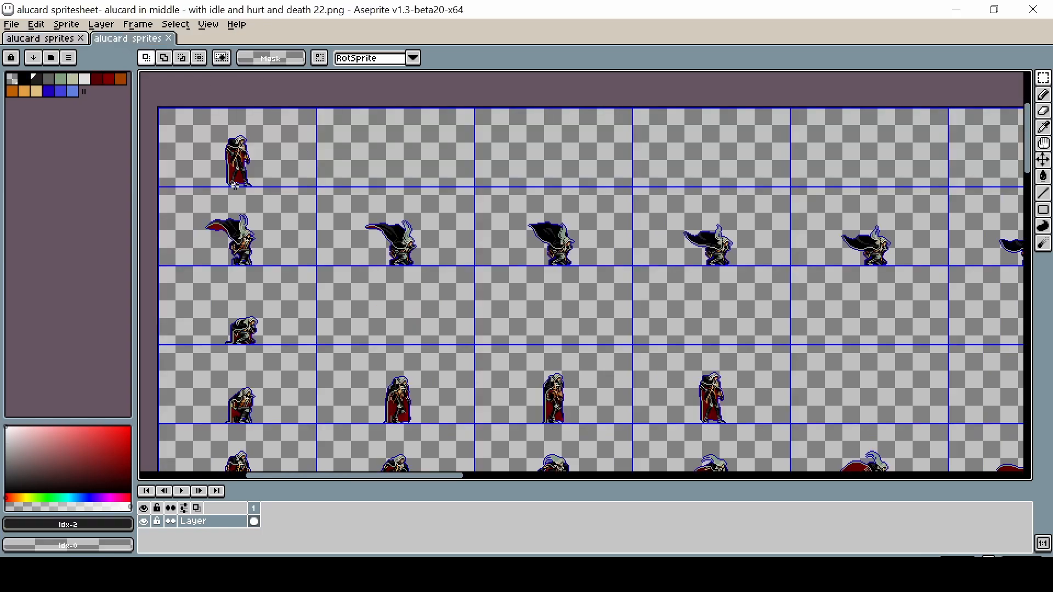
{"action": "key", "text": "space"}
{"action": "left_click_drag", "start_coordinate": [233, 161], "coordinate": [375, 335]}
{"action": "scroll", "coordinate": [262, 276], "scroll_direction": "up", "scroll_amount": 2}
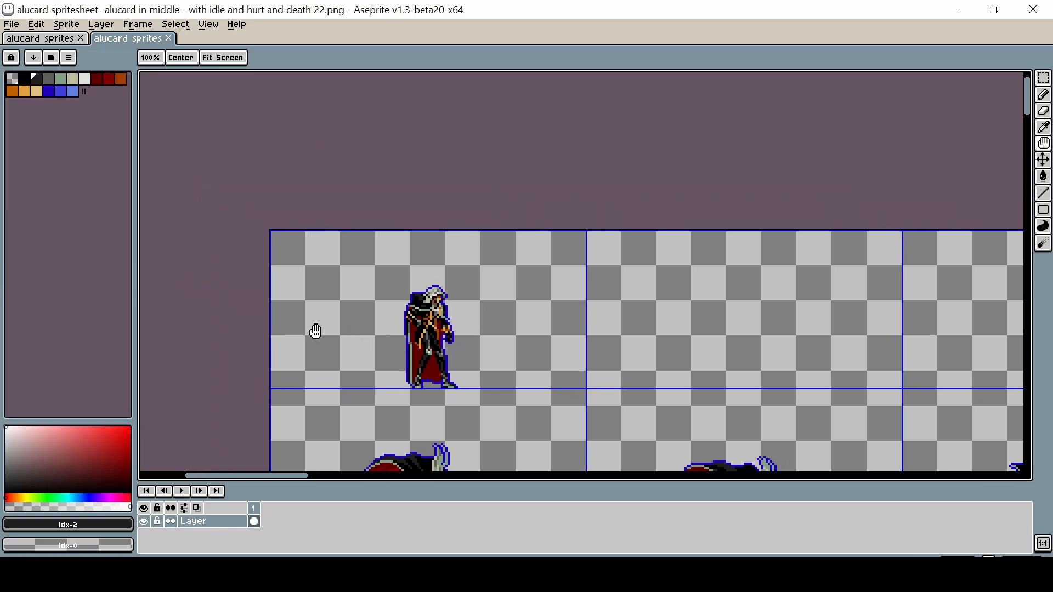
{"action": "scroll", "coordinate": [427, 361], "scroll_direction": "up", "scroll_amount": 1}
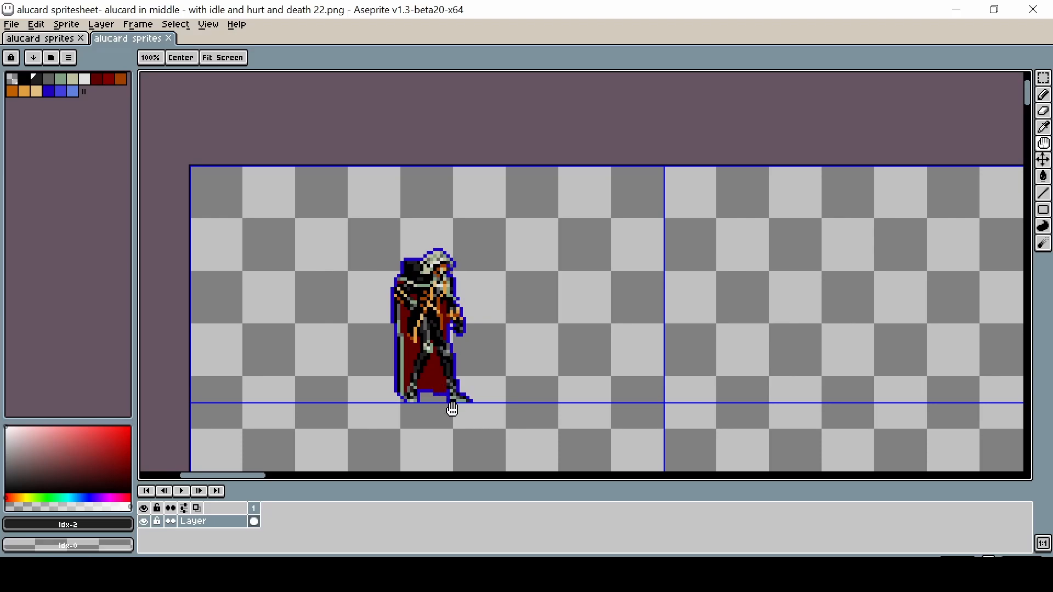
{"action": "scroll", "coordinate": [459, 429], "scroll_direction": "down", "scroll_amount": 3}
{"action": "left_click_drag", "start_coordinate": [502, 451], "coordinate": [449, 125]}
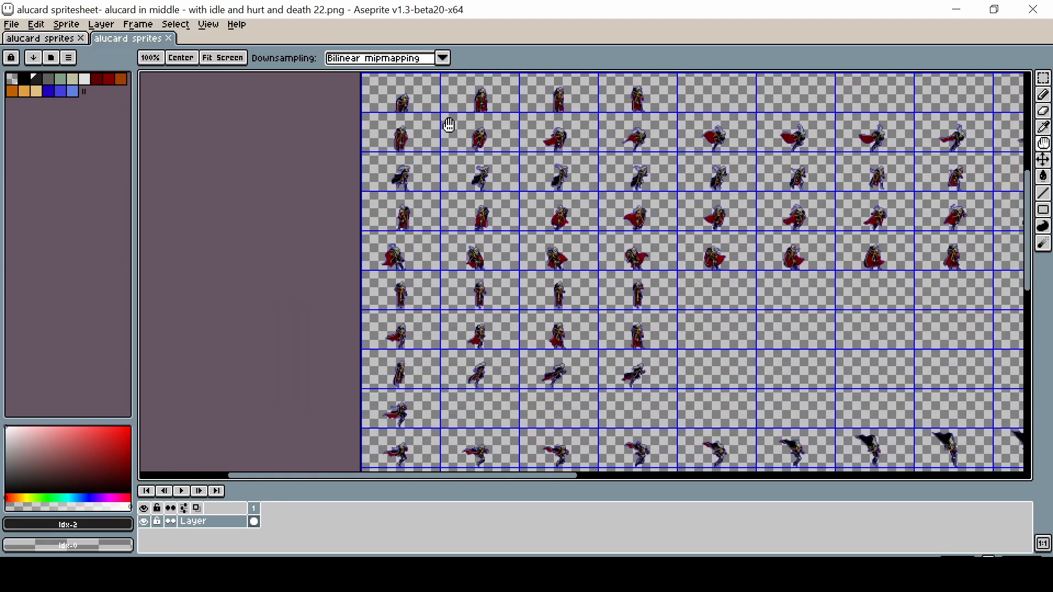
{"action": "left_click_drag", "start_coordinate": [482, 369], "coordinate": [456, 173]}
{"action": "scroll", "coordinate": [519, 385], "scroll_direction": "up", "scroll_amount": 2}
{"action": "left_click_drag", "start_coordinate": [387, 203], "coordinate": [502, 340]}
{"action": "left_click_drag", "start_coordinate": [409, 357], "coordinate": [455, 359]}
{"action": "scroll", "coordinate": [334, 296], "scroll_direction": "up", "scroll_amount": 1}
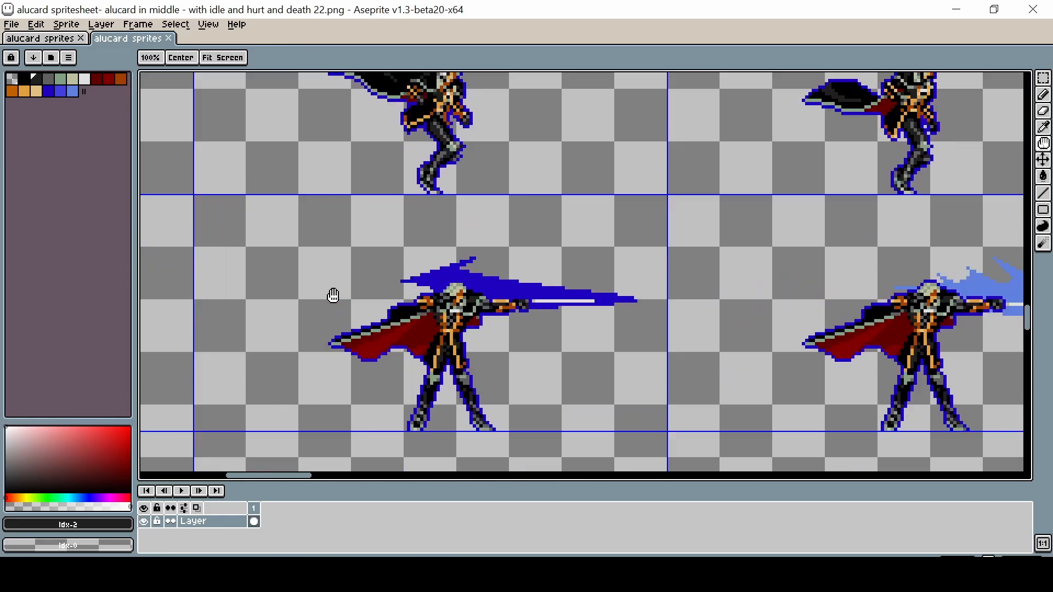
{"action": "key", "text": "m"}
{"action": "left_click_drag", "start_coordinate": [438, 255], "coordinate": [668, 351]}
{"action": "left_click_drag", "start_coordinate": [433, 331], "coordinate": [201, 252]}
{"action": "left_click", "coordinate": [355, 310]}
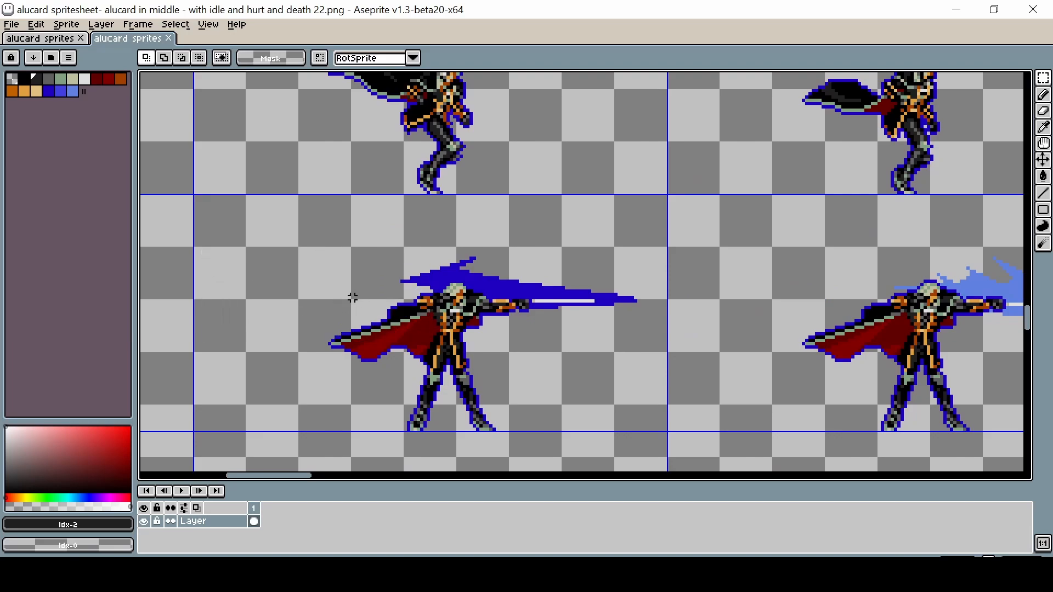
{"action": "scroll", "coordinate": [386, 310], "scroll_direction": "down", "scroll_amount": 1}
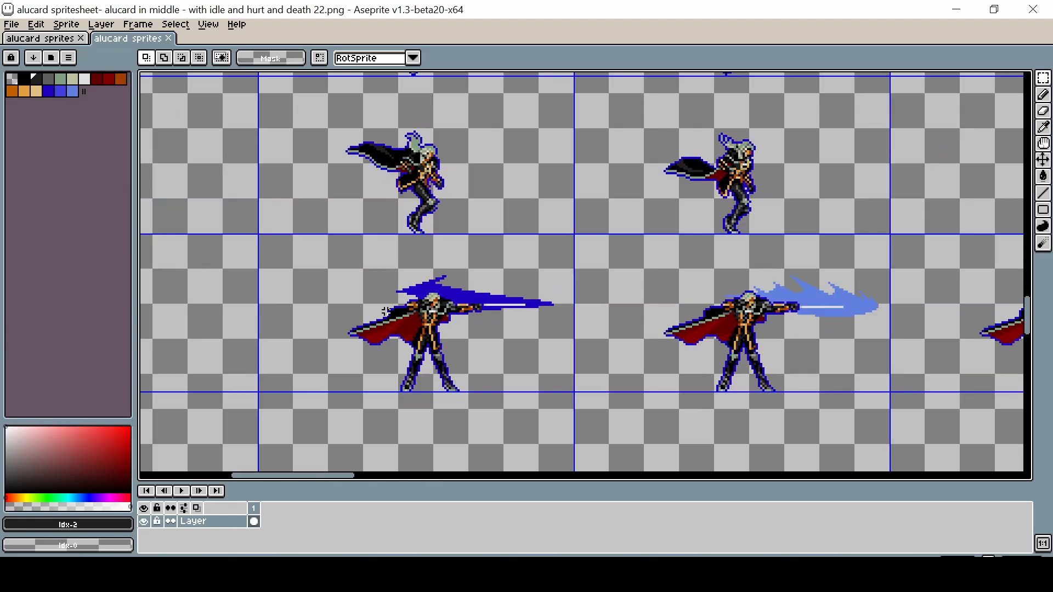
{"action": "scroll", "coordinate": [284, 258], "scroll_direction": "up", "scroll_amount": 1}
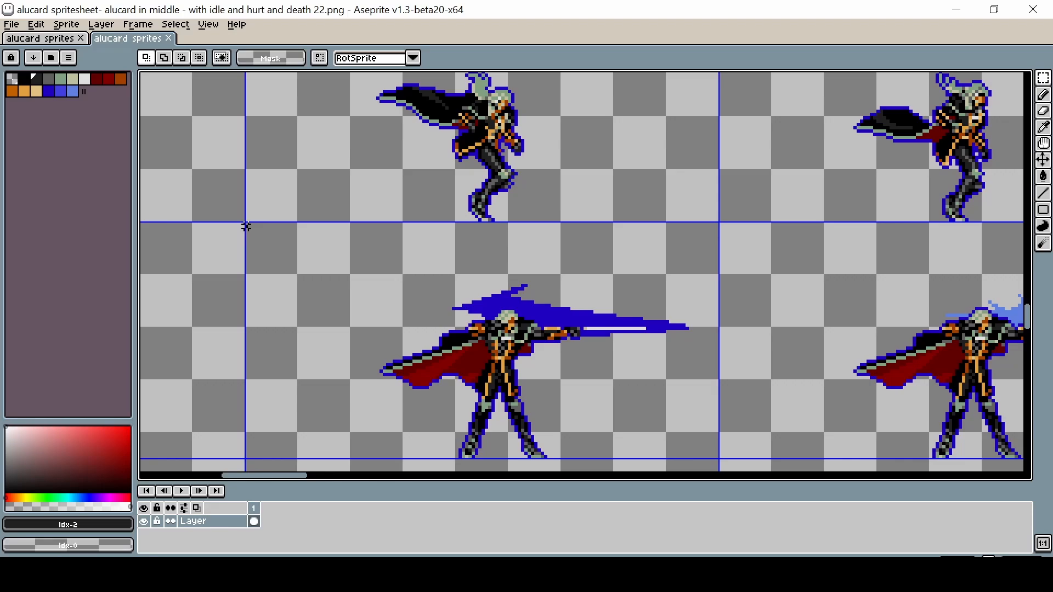
Step: Draw temporary marquee selections over frame cells in both sprite sheets to compare their cell sizes
{"action": "left_click_drag", "start_coordinate": [246, 225], "coordinate": [723, 270]}
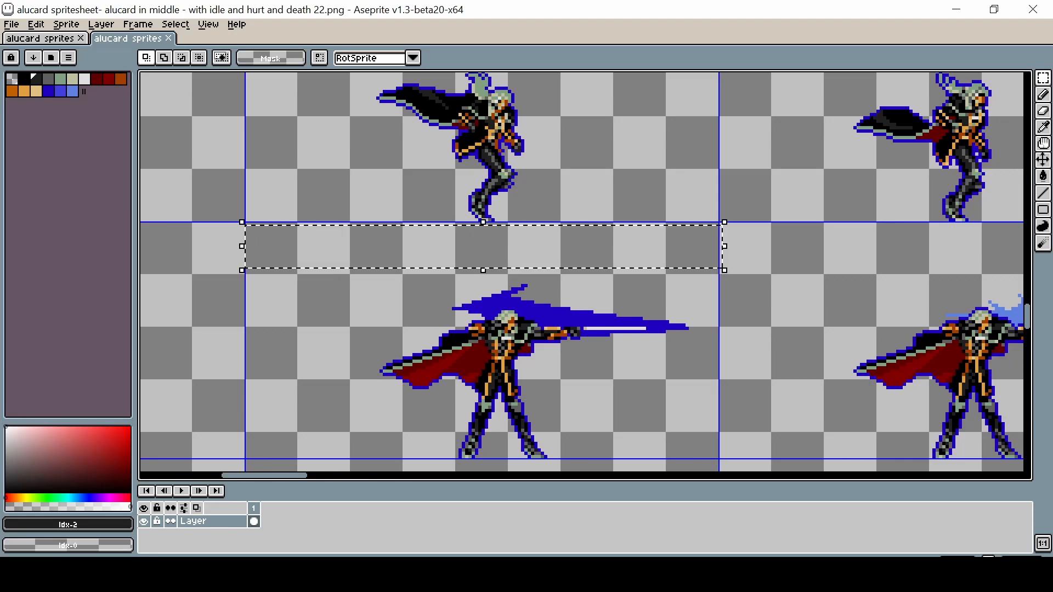
{"action": "left_click", "coordinate": [41, 38]}
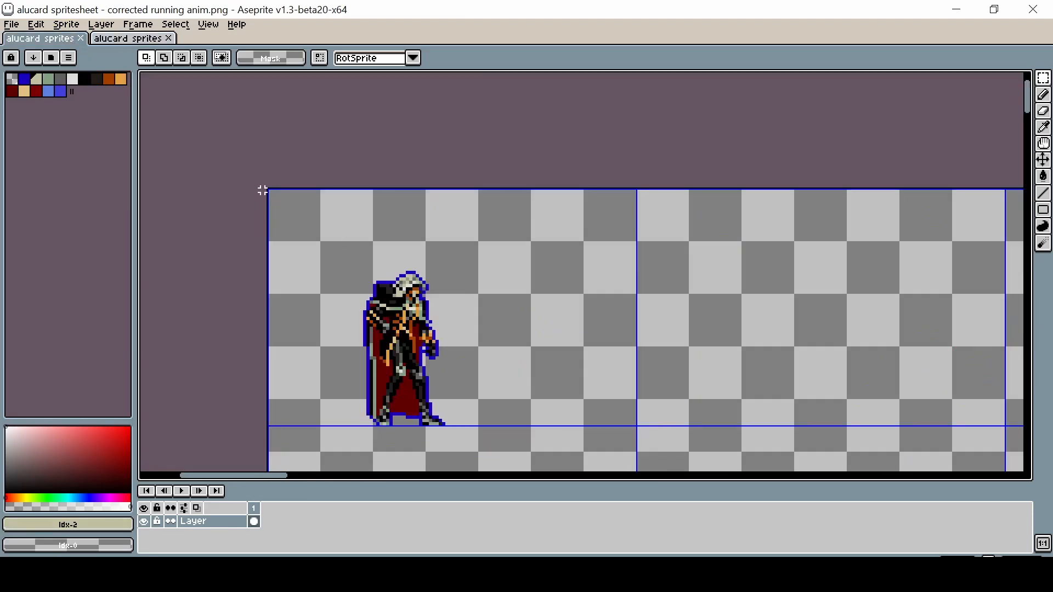
{"action": "left_click_drag", "start_coordinate": [268, 189], "coordinate": [602, 267]}
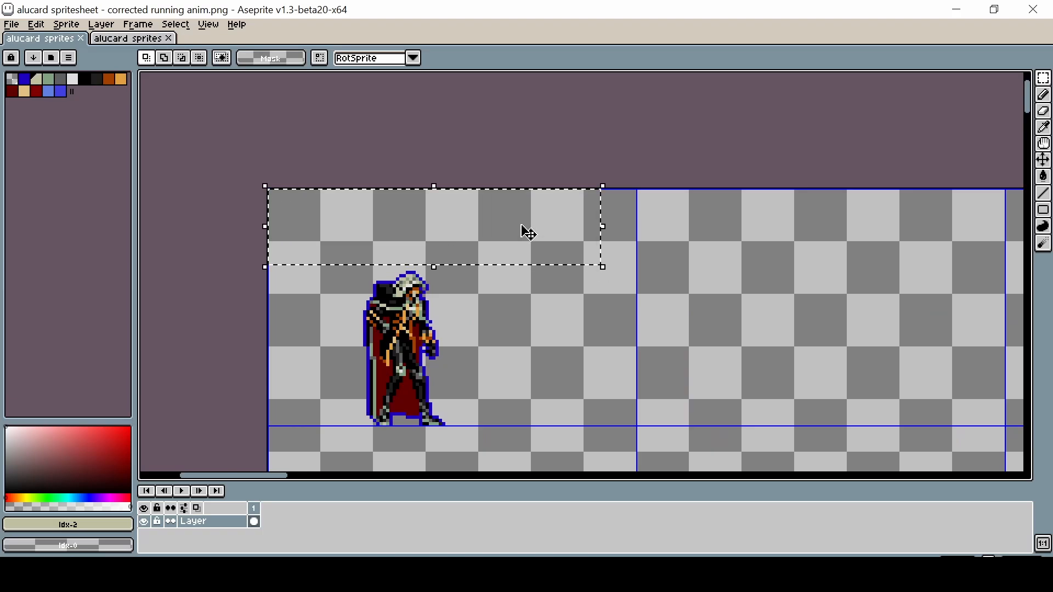
{"action": "left_click", "coordinate": [148, 43]}
{"action": "left_click", "coordinate": [411, 334]}
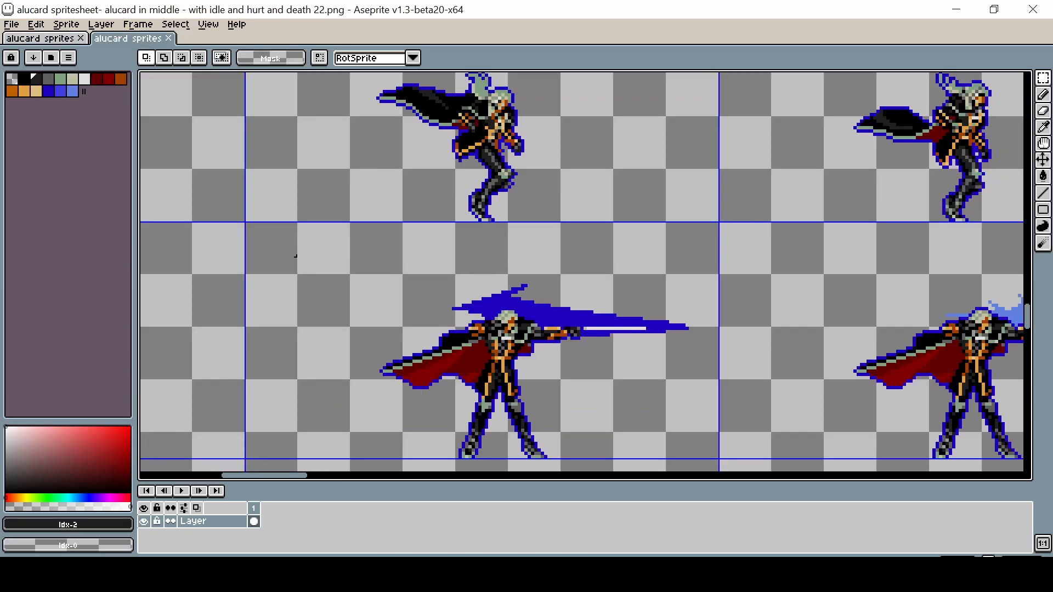
{"action": "scroll", "coordinate": [296, 255], "scroll_direction": "down", "scroll_amount": 1}
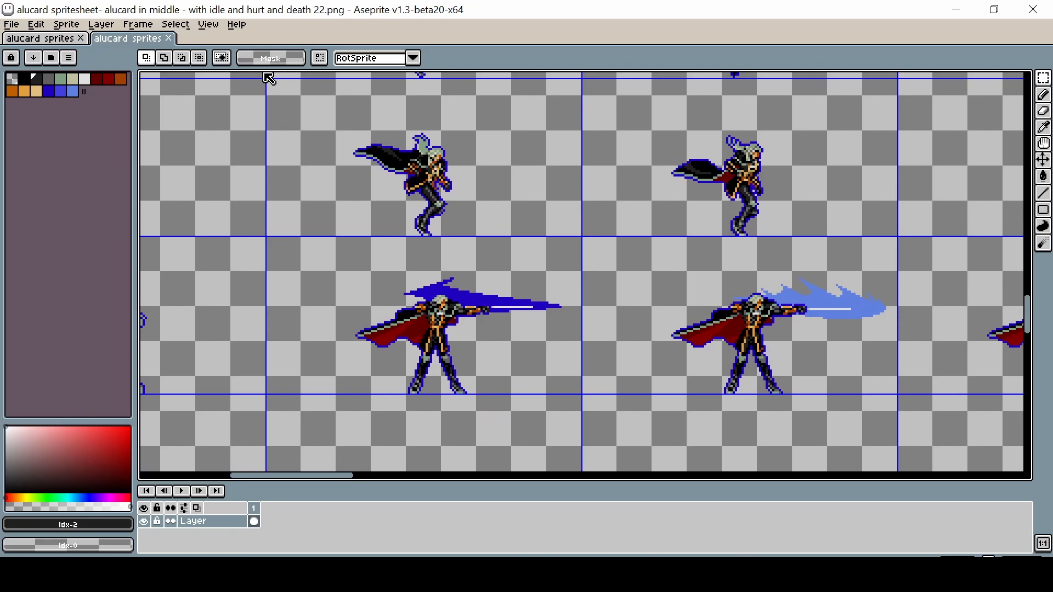
{"action": "left_click_drag", "start_coordinate": [271, 82], "coordinate": [402, 239]}
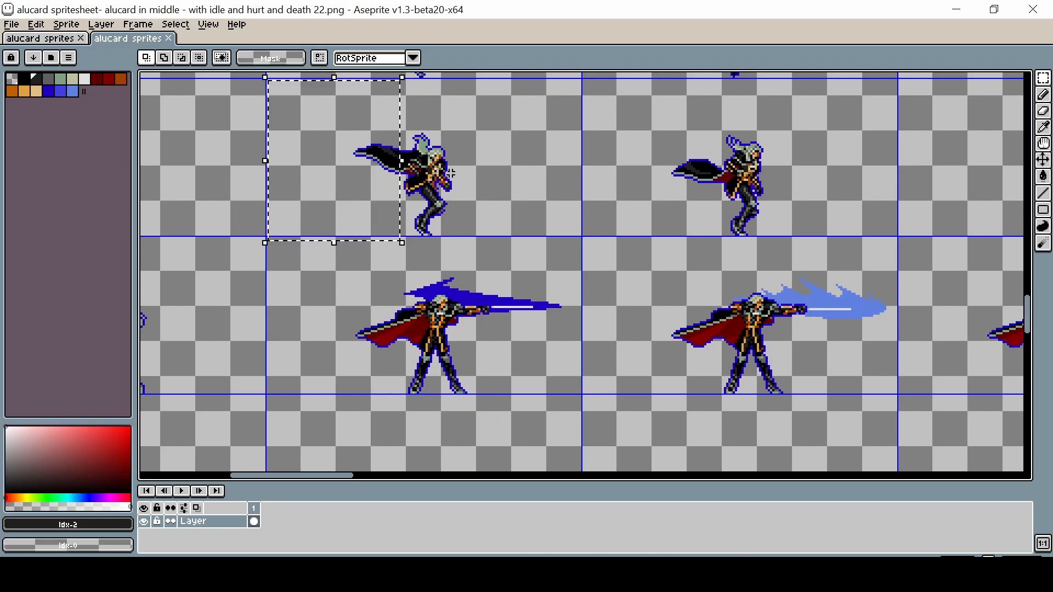
{"action": "left_click_drag", "start_coordinate": [448, 84], "coordinate": [589, 238]}
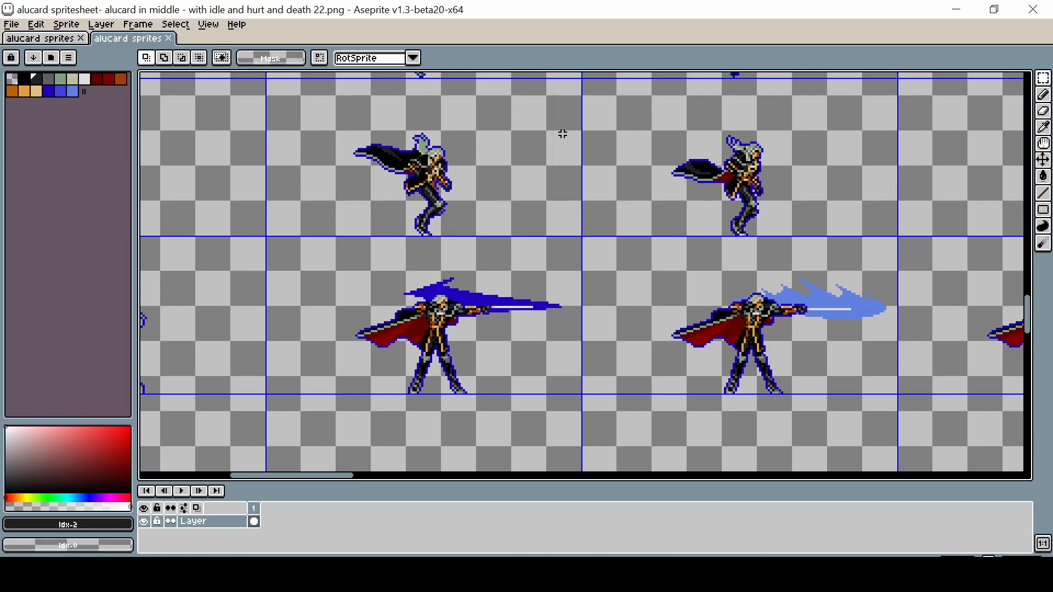
{"action": "left_click_drag", "start_coordinate": [574, 132], "coordinate": [277, 91]}
{"action": "left_click", "coordinate": [475, 232]}
Step: Pan across the second sprite sheet examining the attack and idle frame rows
{"action": "key", "text": "space"}
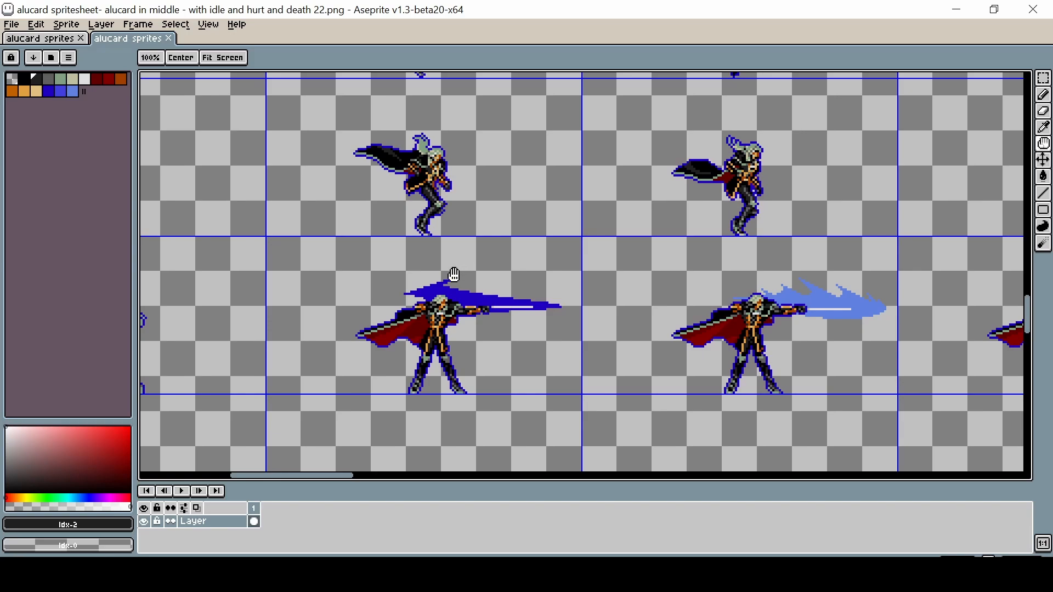
{"action": "left_click_drag", "start_coordinate": [235, 157], "coordinate": [501, 166]}
{"action": "left_click_drag", "start_coordinate": [559, 388], "coordinate": [475, 404]}
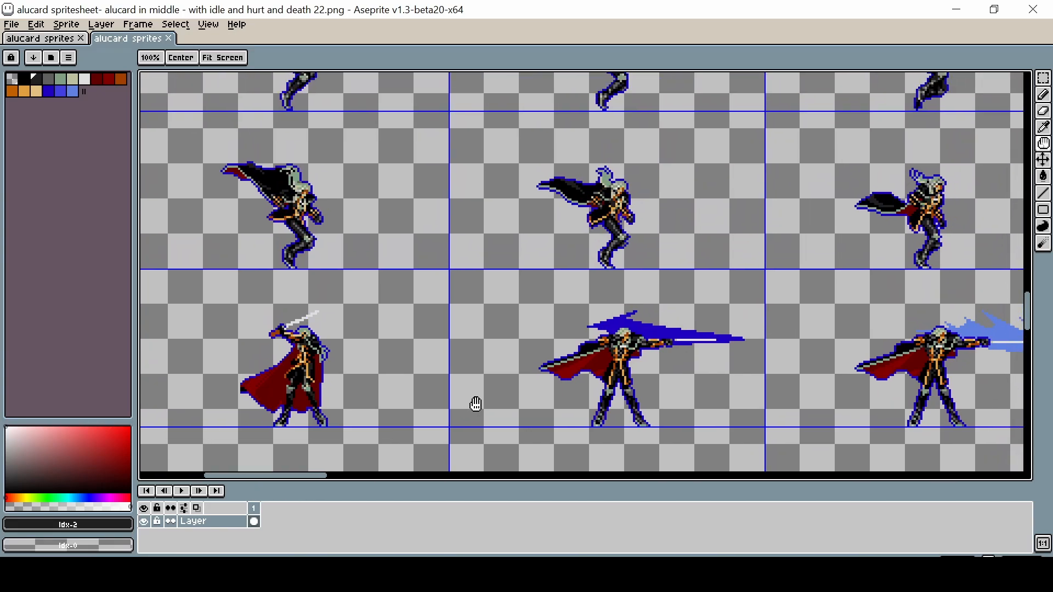
{"action": "left_click_drag", "start_coordinate": [375, 120], "coordinate": [376, 141]}
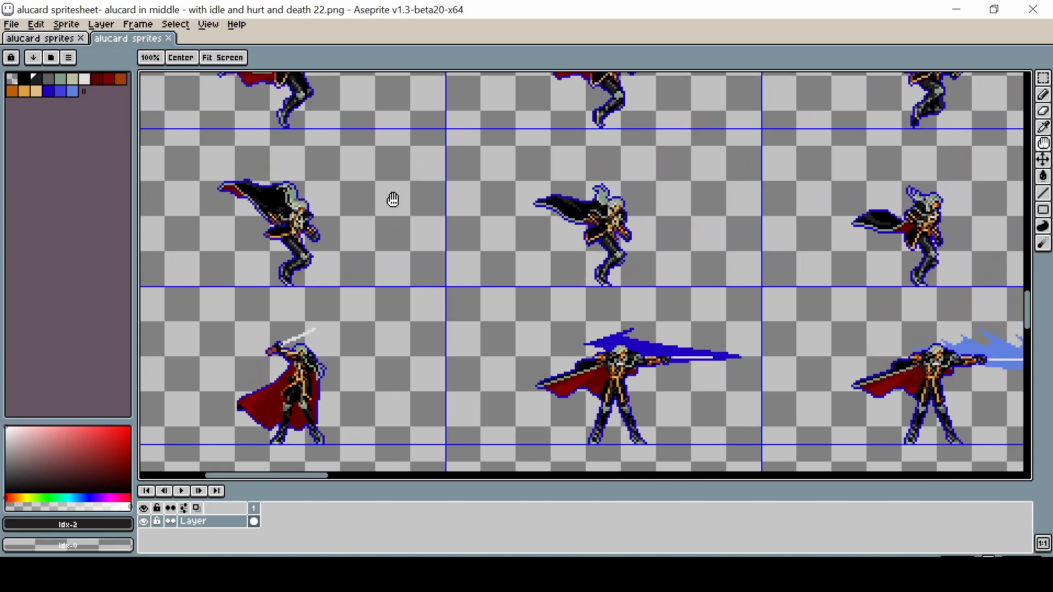
{"action": "scroll", "coordinate": [394, 204], "scroll_direction": "down", "scroll_amount": 2}
{"action": "left_click_drag", "start_coordinate": [390, 143], "coordinate": [347, 342]}
{"action": "left_click_drag", "start_coordinate": [348, 123], "coordinate": [353, 317]}
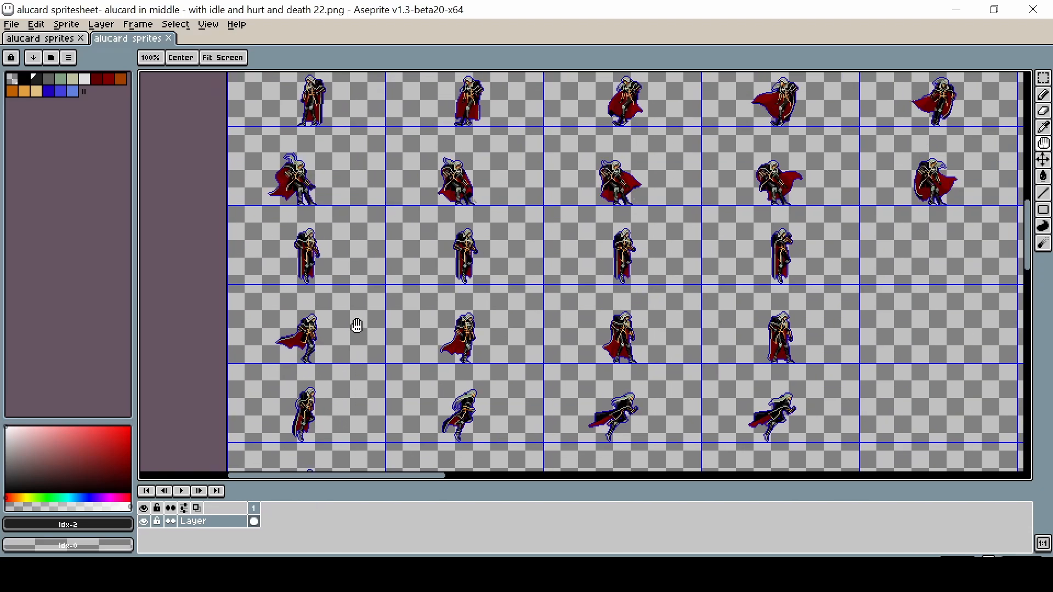
{"action": "scroll", "coordinate": [350, 245], "scroll_direction": "up", "scroll_amount": 2}
{"action": "scroll", "coordinate": [350, 245], "scroll_direction": "up", "scroll_amount": 1}
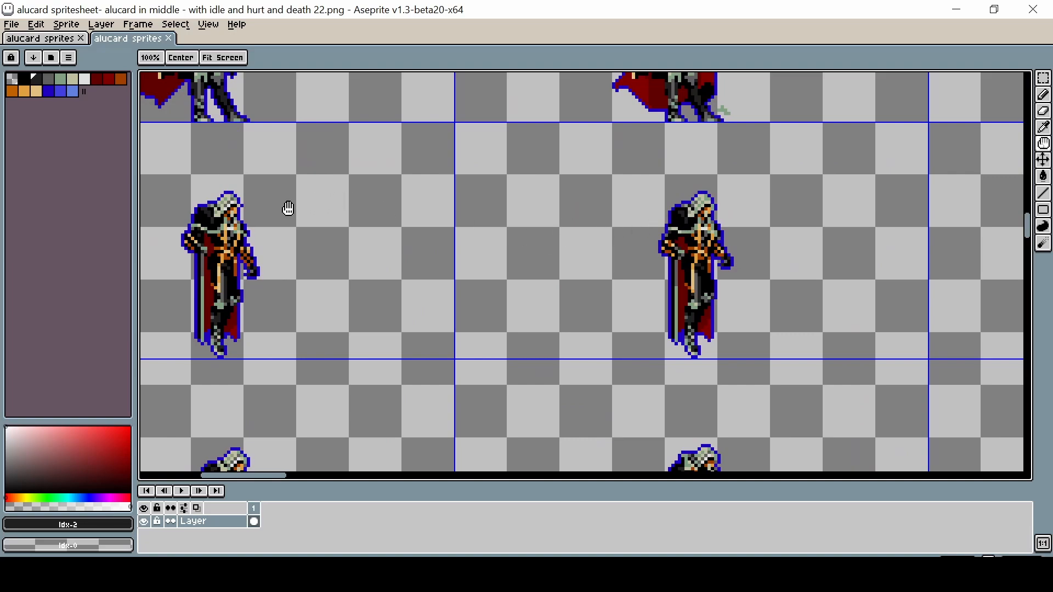
{"action": "left_click_drag", "start_coordinate": [840, 235], "coordinate": [474, 235]}
{"action": "left_click_drag", "start_coordinate": [804, 220], "coordinate": [297, 250]}
{"action": "left_click_drag", "start_coordinate": [363, 268], "coordinate": [505, 275]}
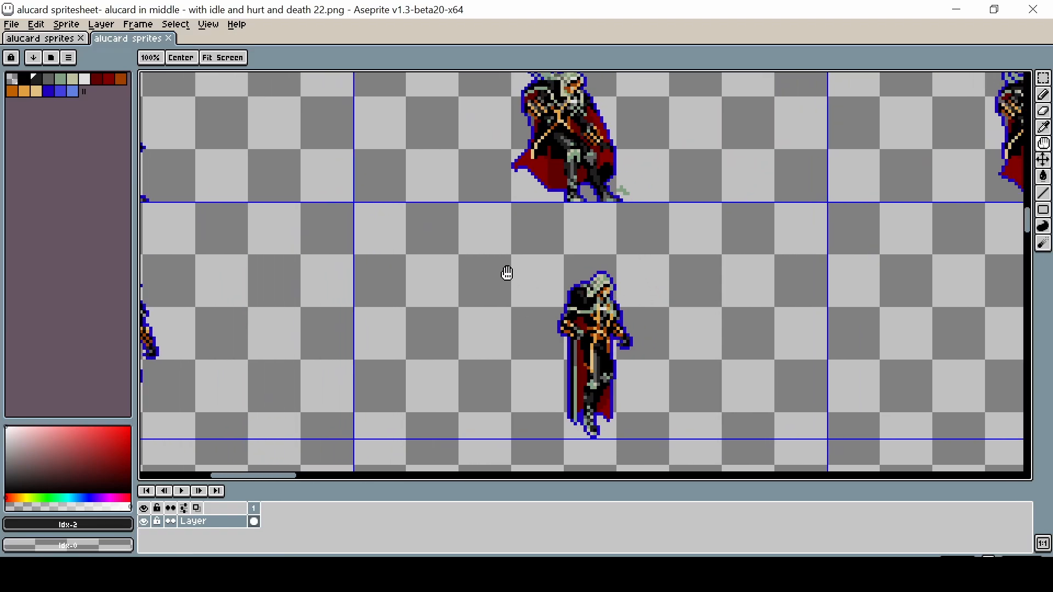
{"action": "scroll", "coordinate": [505, 275], "scroll_direction": "down", "scroll_amount": 1}
{"action": "left_click_drag", "start_coordinate": [444, 233], "coordinate": [460, 236]}
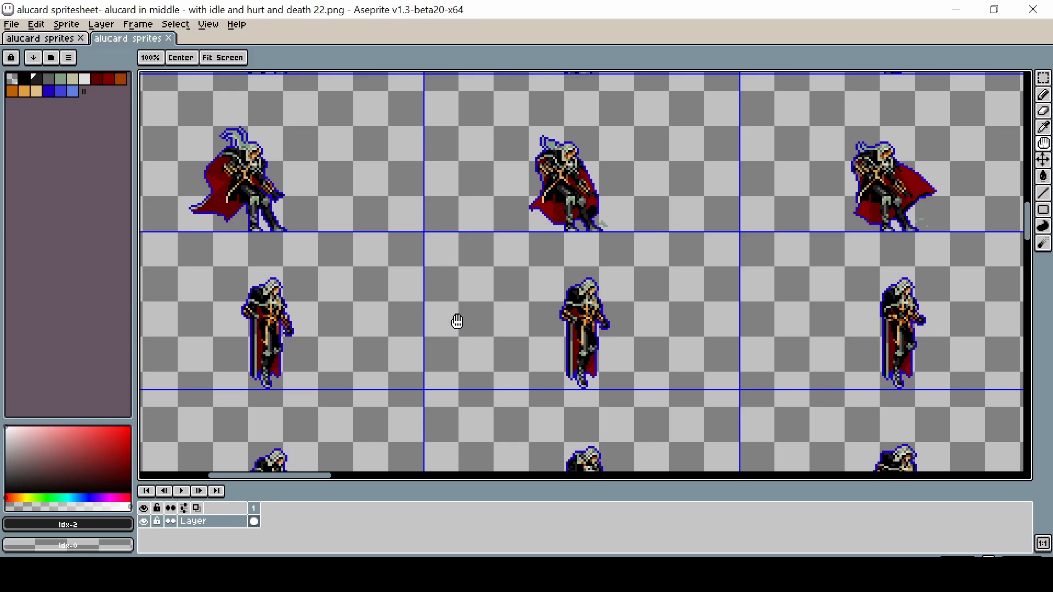
Step: Scroll and pan through the remaining frame rows of the second sprite sheet
{"action": "left_click_drag", "start_coordinate": [457, 321], "coordinate": [684, 428]}
{"action": "left_click_drag", "start_coordinate": [713, 218], "coordinate": [616, 427]}
{"action": "left_click_drag", "start_coordinate": [772, 280], "coordinate": [687, 419]}
{"action": "left_click_drag", "start_coordinate": [565, 151], "coordinate": [560, 400]}
{"action": "left_click_drag", "start_coordinate": [525, 125], "coordinate": [517, 418]}
{"action": "left_click_drag", "start_coordinate": [442, 115], "coordinate": [451, 210]}
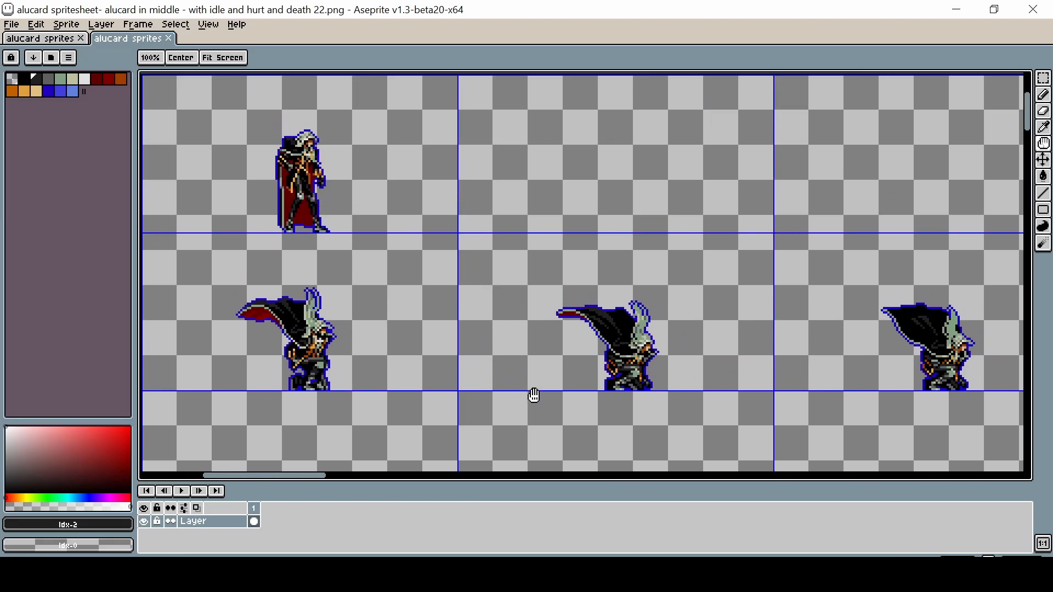
{"action": "scroll", "coordinate": [534, 394], "scroll_direction": "down", "scroll_amount": 1}
{"action": "left_click_drag", "start_coordinate": [569, 395], "coordinate": [563, 271]}
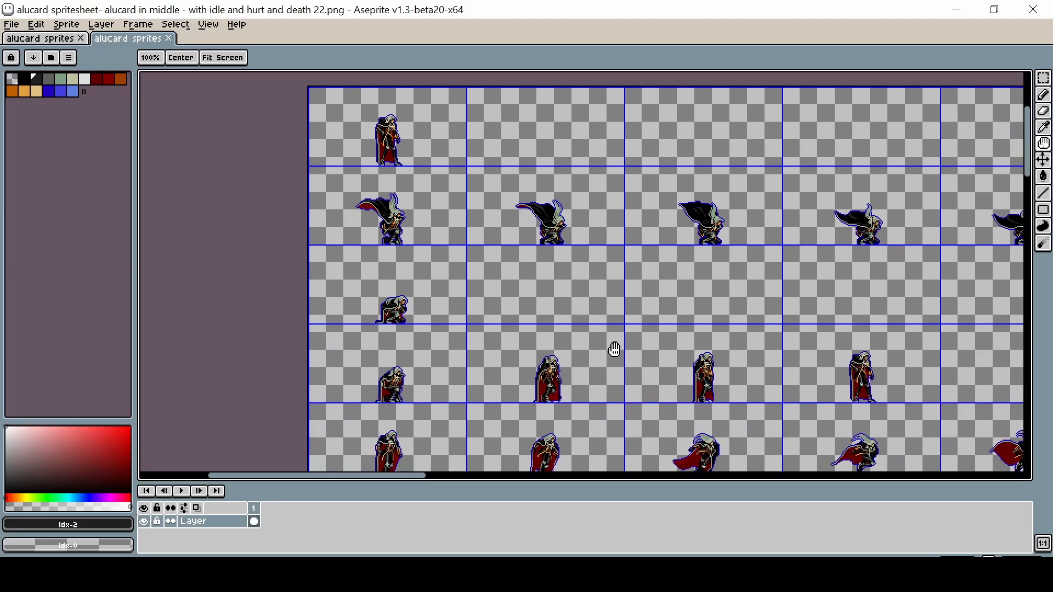
{"action": "left_click_drag", "start_coordinate": [680, 419], "coordinate": [516, 229]}
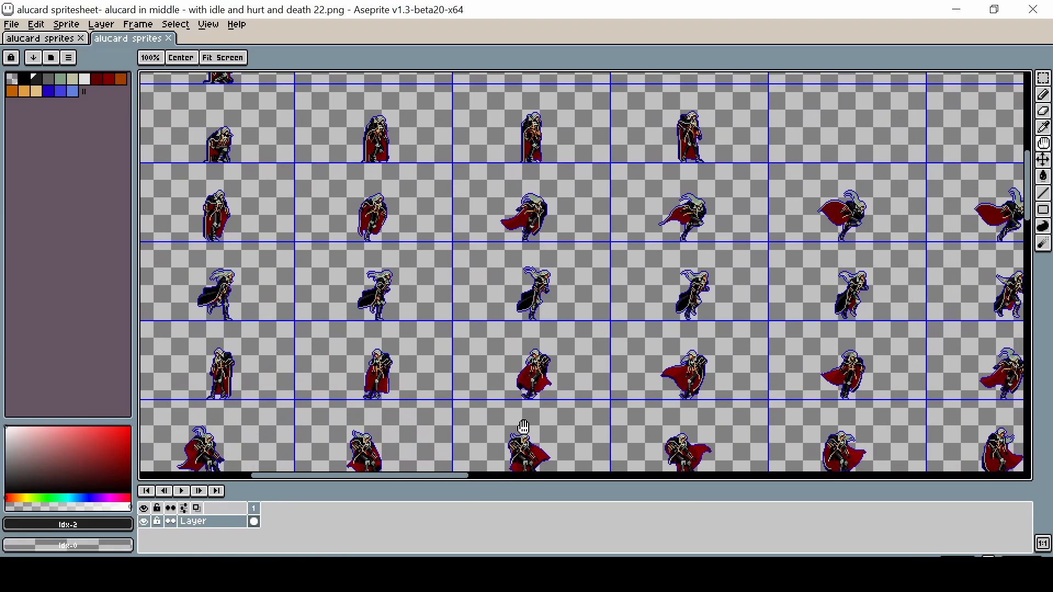
{"action": "left_click_drag", "start_coordinate": [523, 427], "coordinate": [514, 189]}
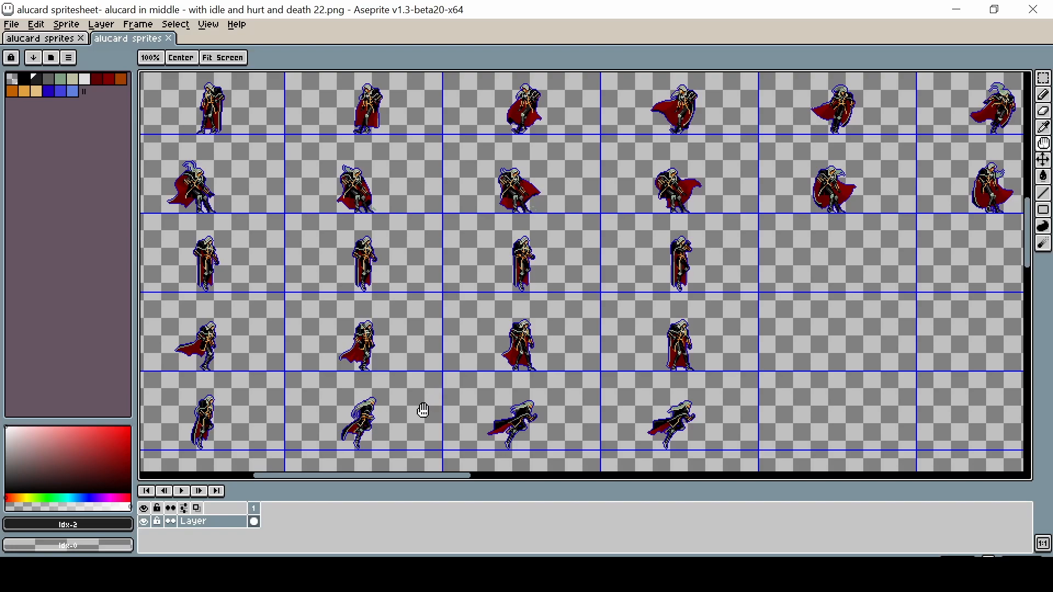
{"action": "left_click_drag", "start_coordinate": [423, 410], "coordinate": [559, 230]}
{"action": "left_click_drag", "start_coordinate": [555, 411], "coordinate": [460, 205]}
{"action": "left_click_drag", "start_coordinate": [477, 388], "coordinate": [460, 202]}
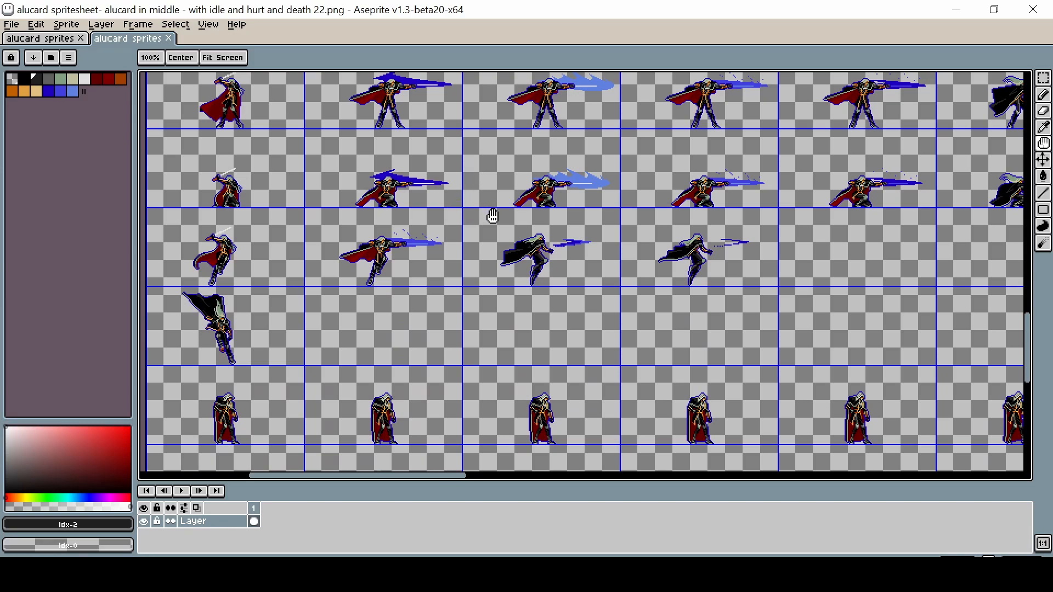
{"action": "left_click_drag", "start_coordinate": [446, 411], "coordinate": [543, 209]}
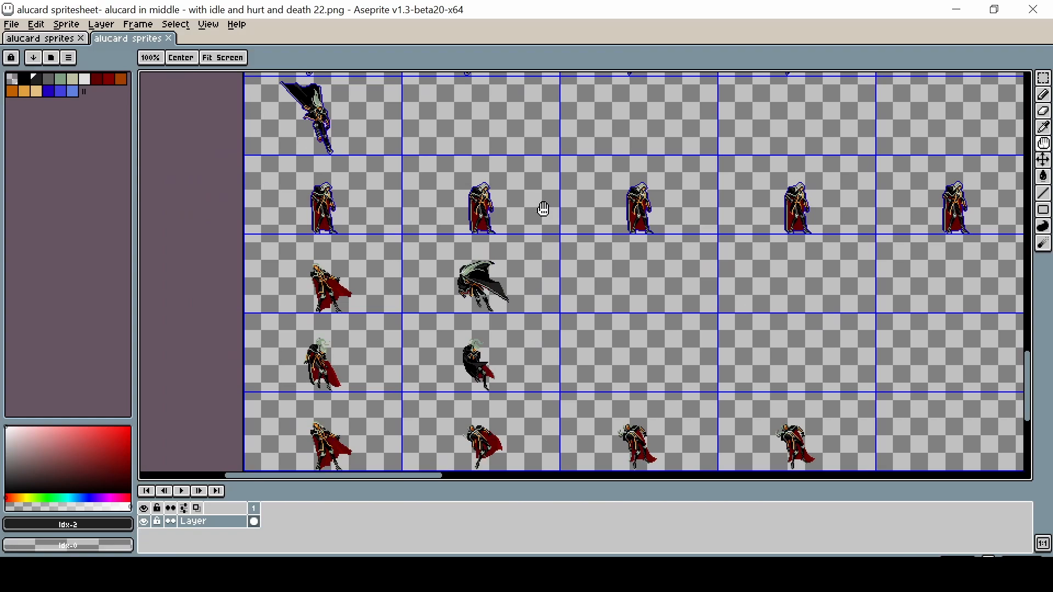
{"action": "left_click_drag", "start_coordinate": [577, 420], "coordinate": [511, 322]}
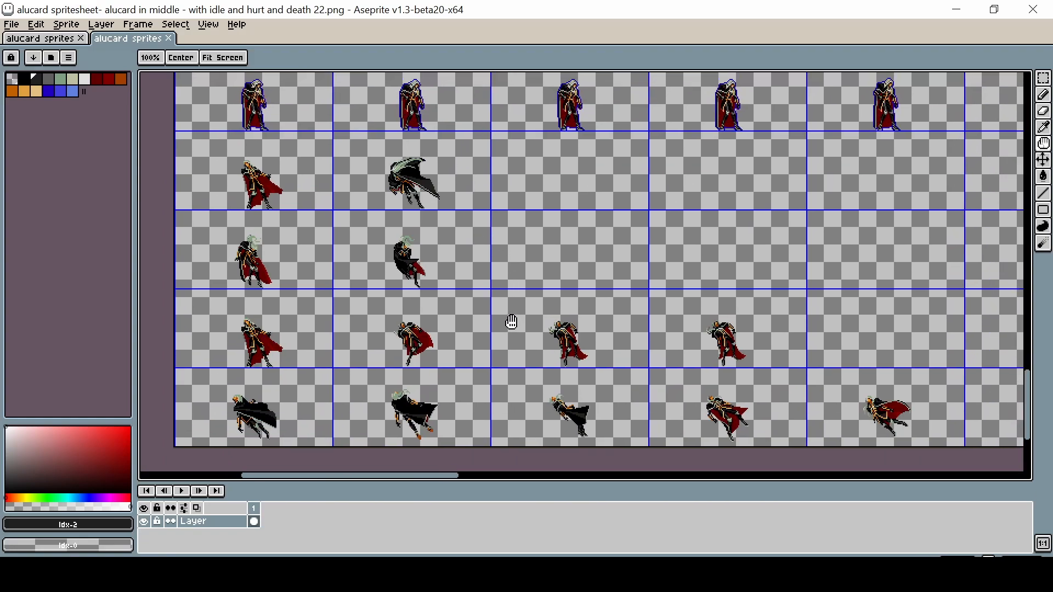